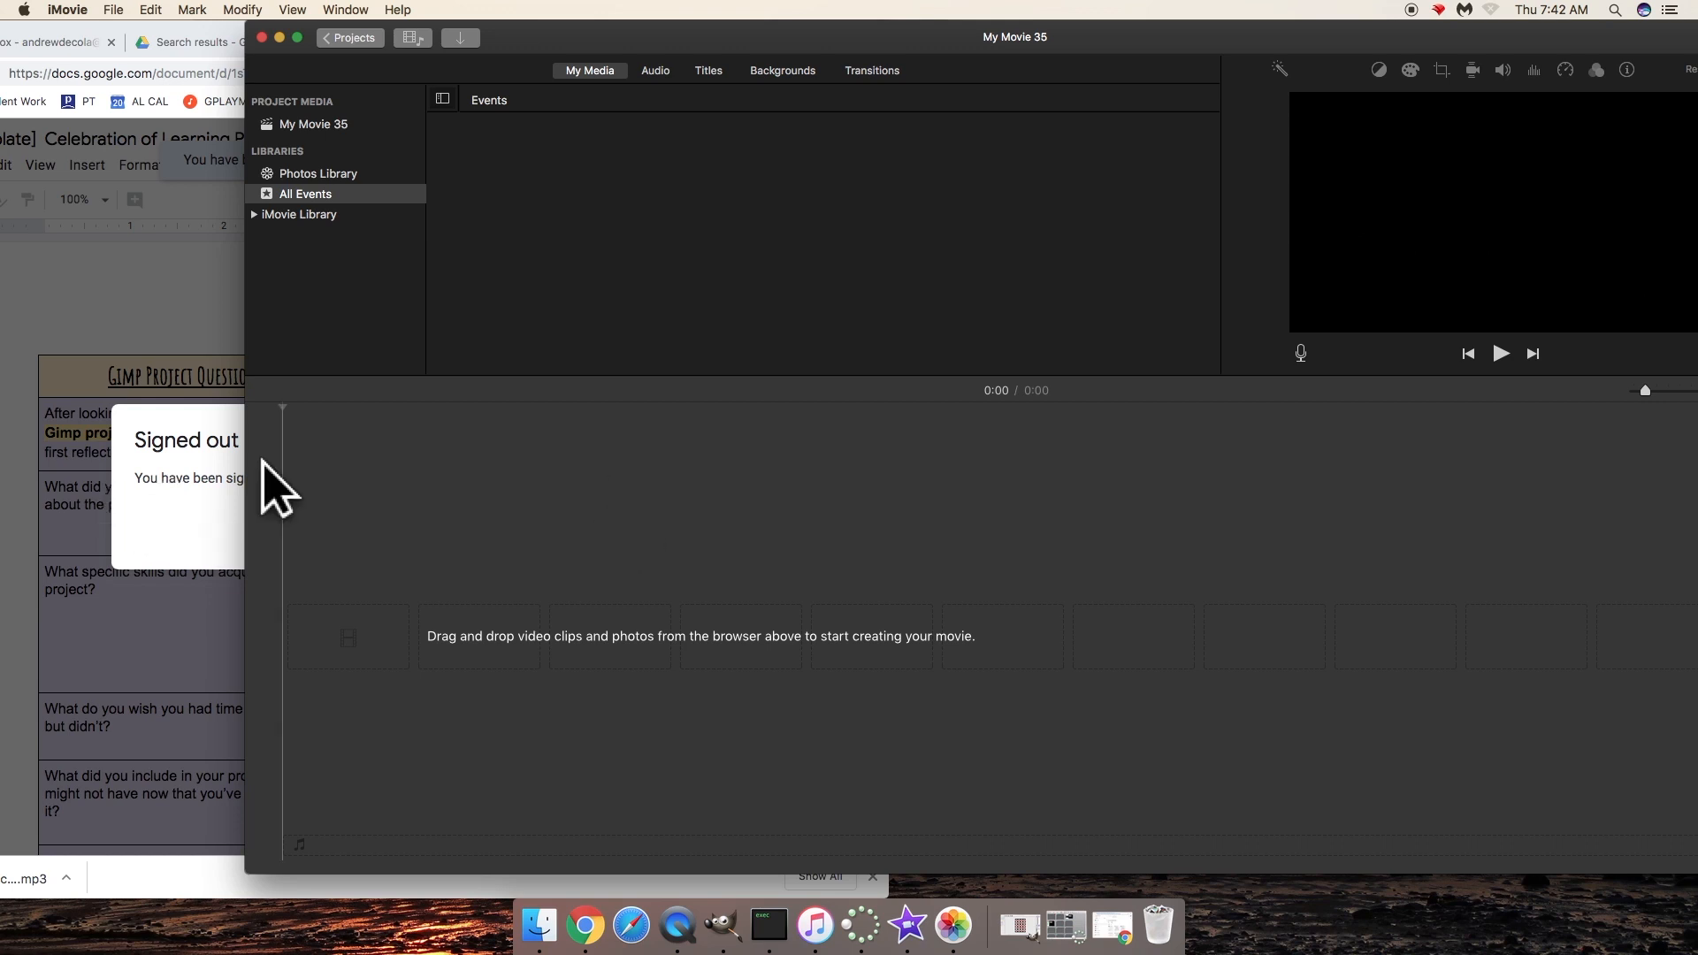
Review the Gimp project questions and answers in the Celebration of Learning planning sheet.
left_click(232, 488)
scroll(648, 655, "down", 1)
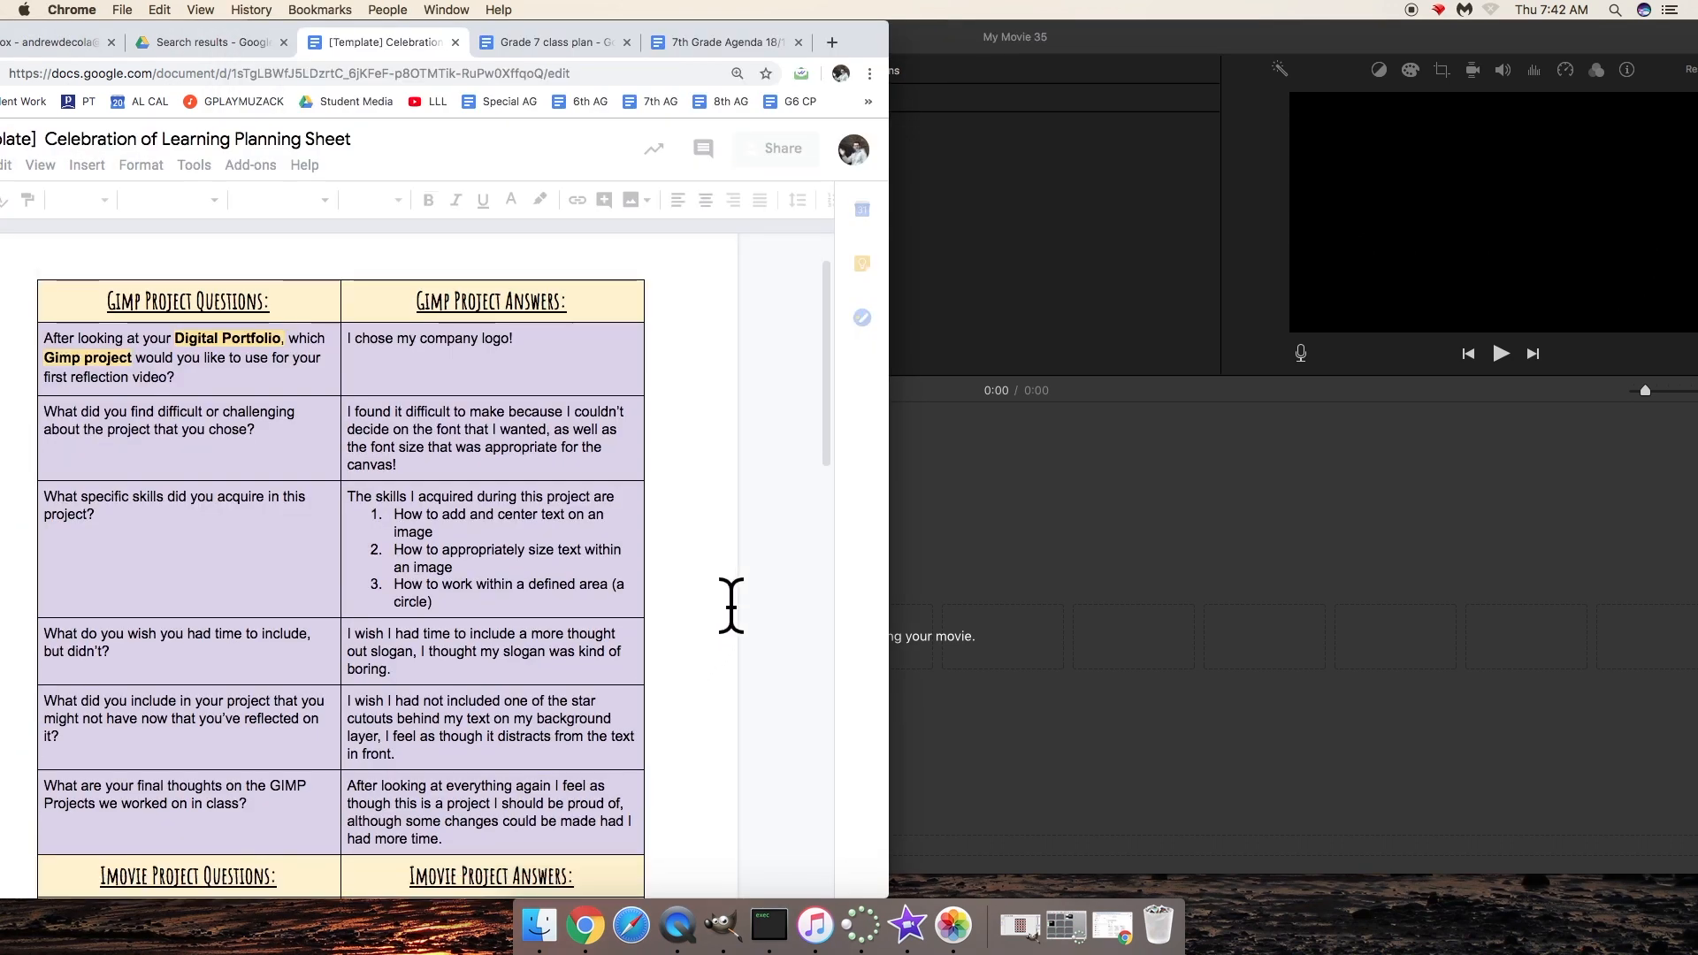
left_click(935, 592)
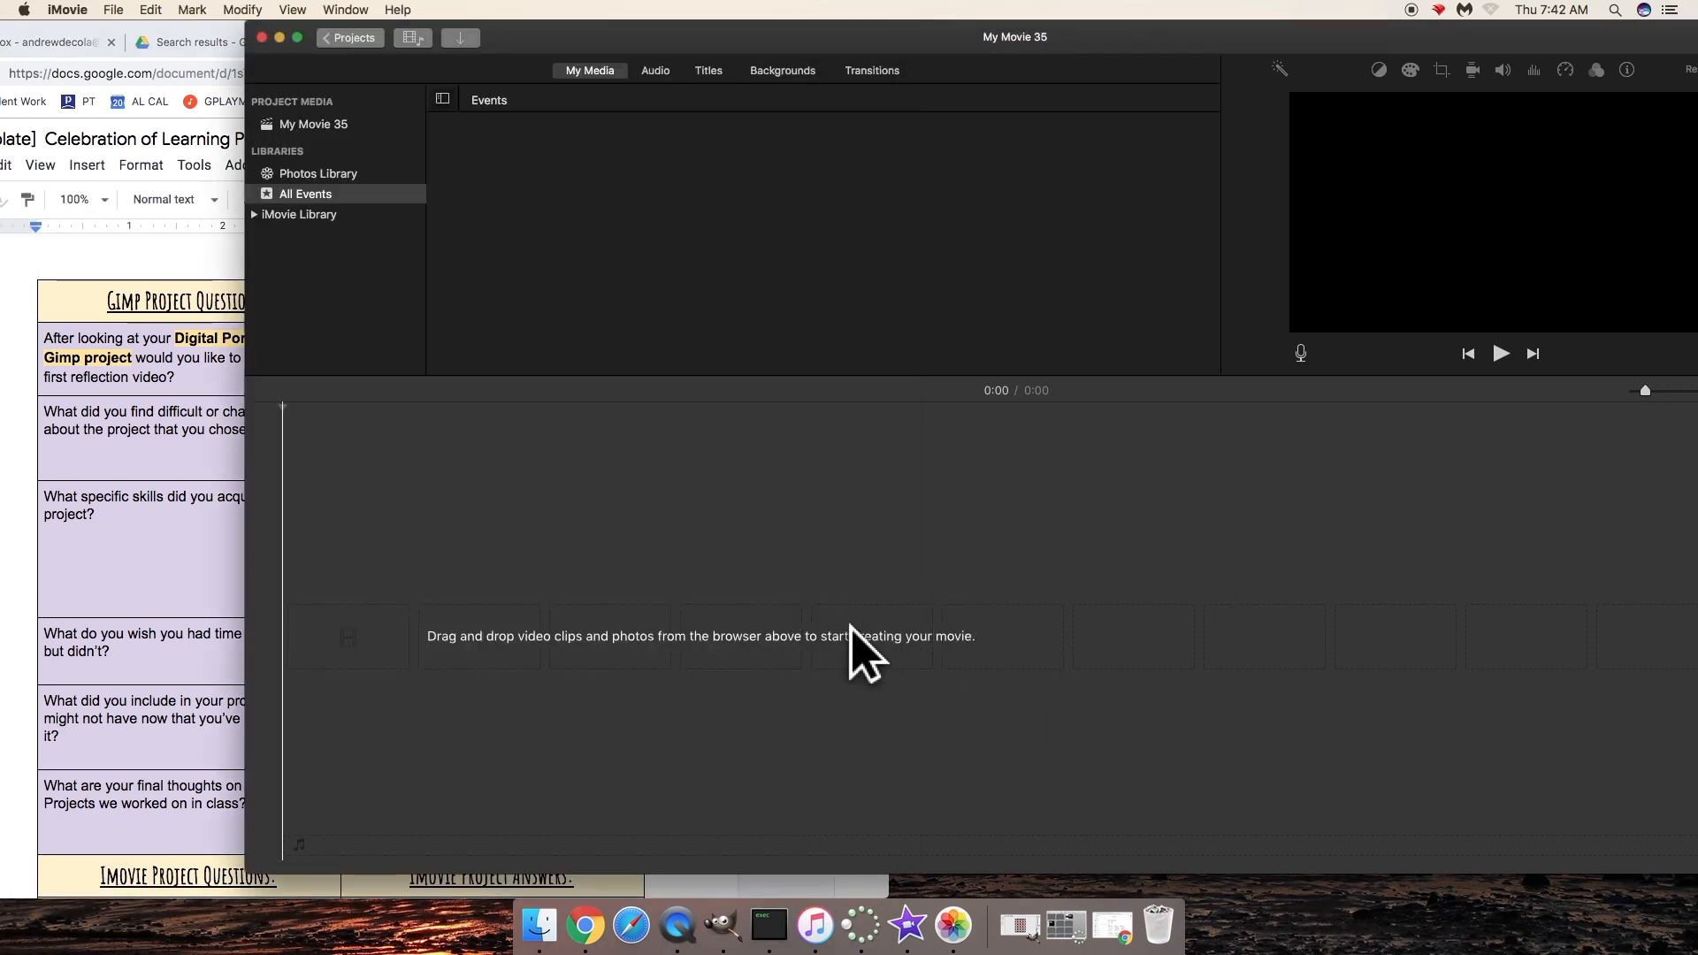
left_click(237, 521)
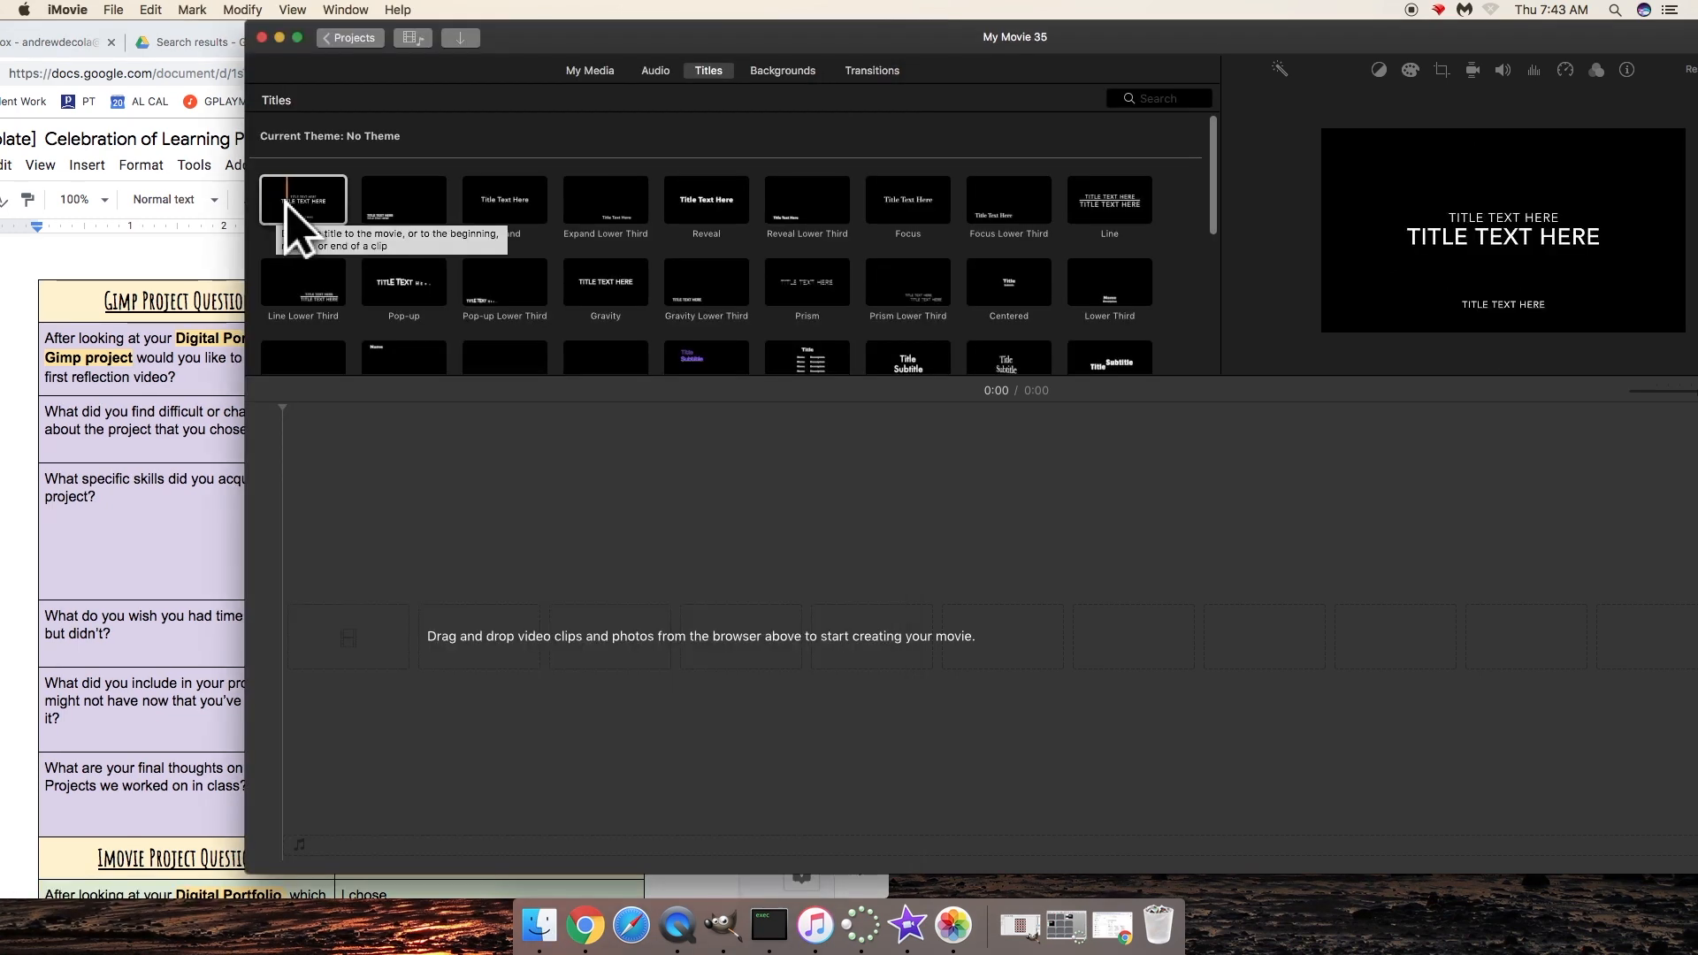
Add a Standard title to the empty timeline and replace its upper line with the author's name in possessive form.
left_click(301, 212)
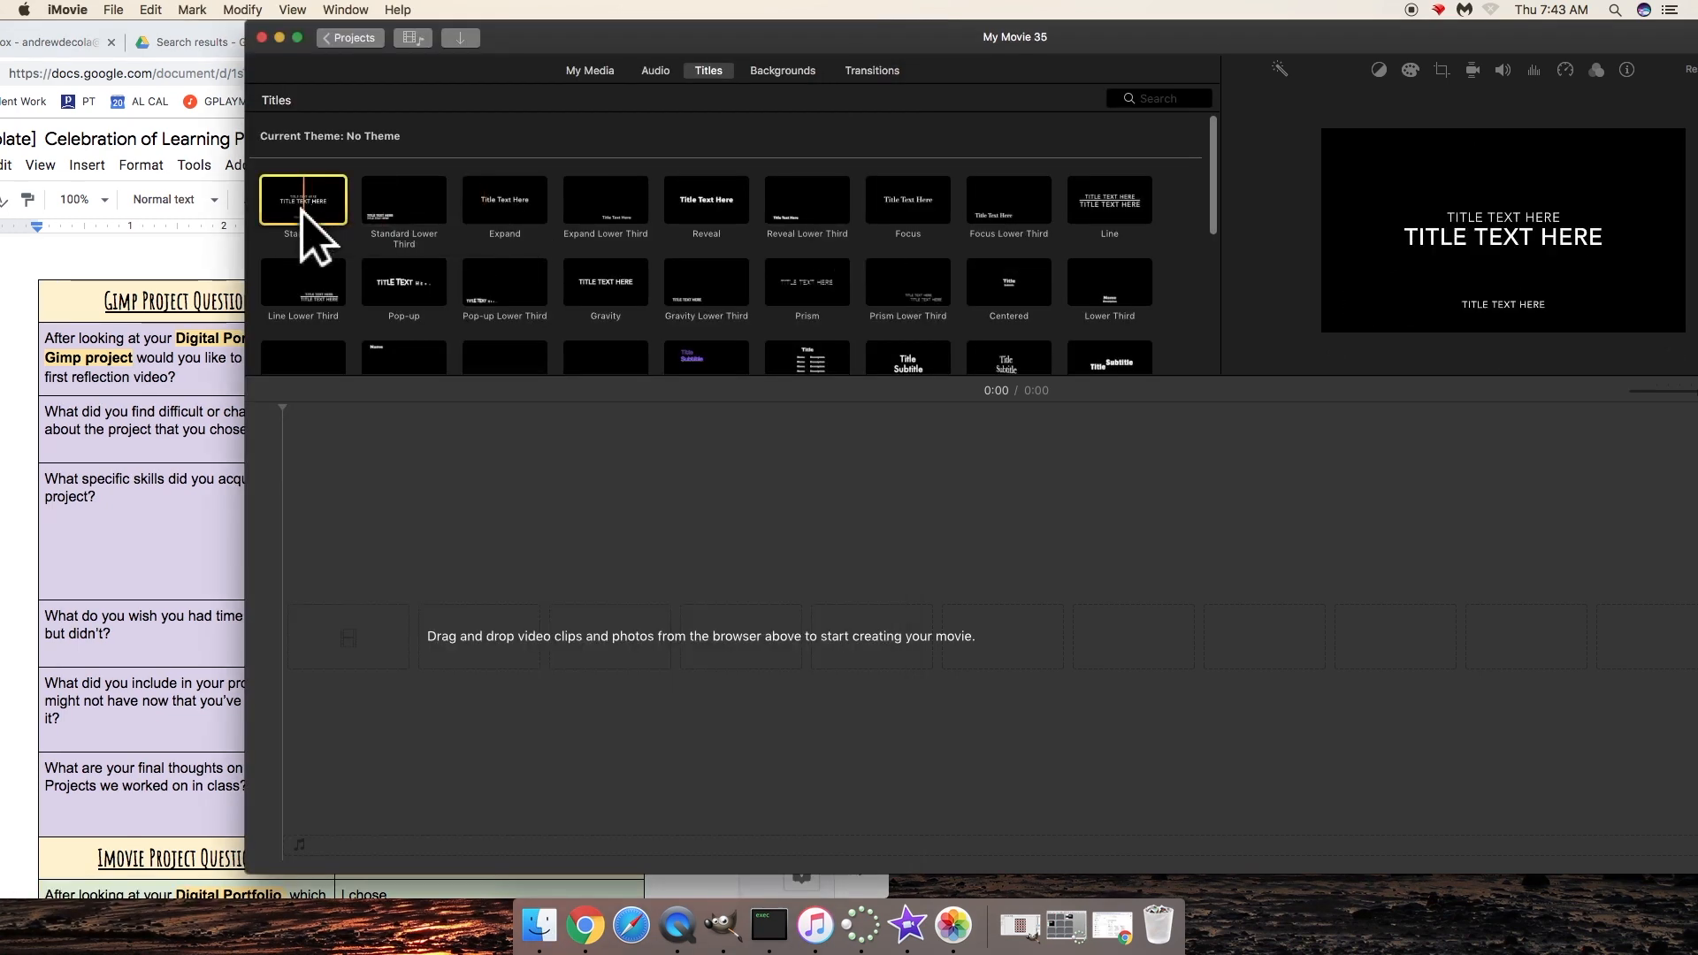
left_click_drag(302, 213, 321, 628)
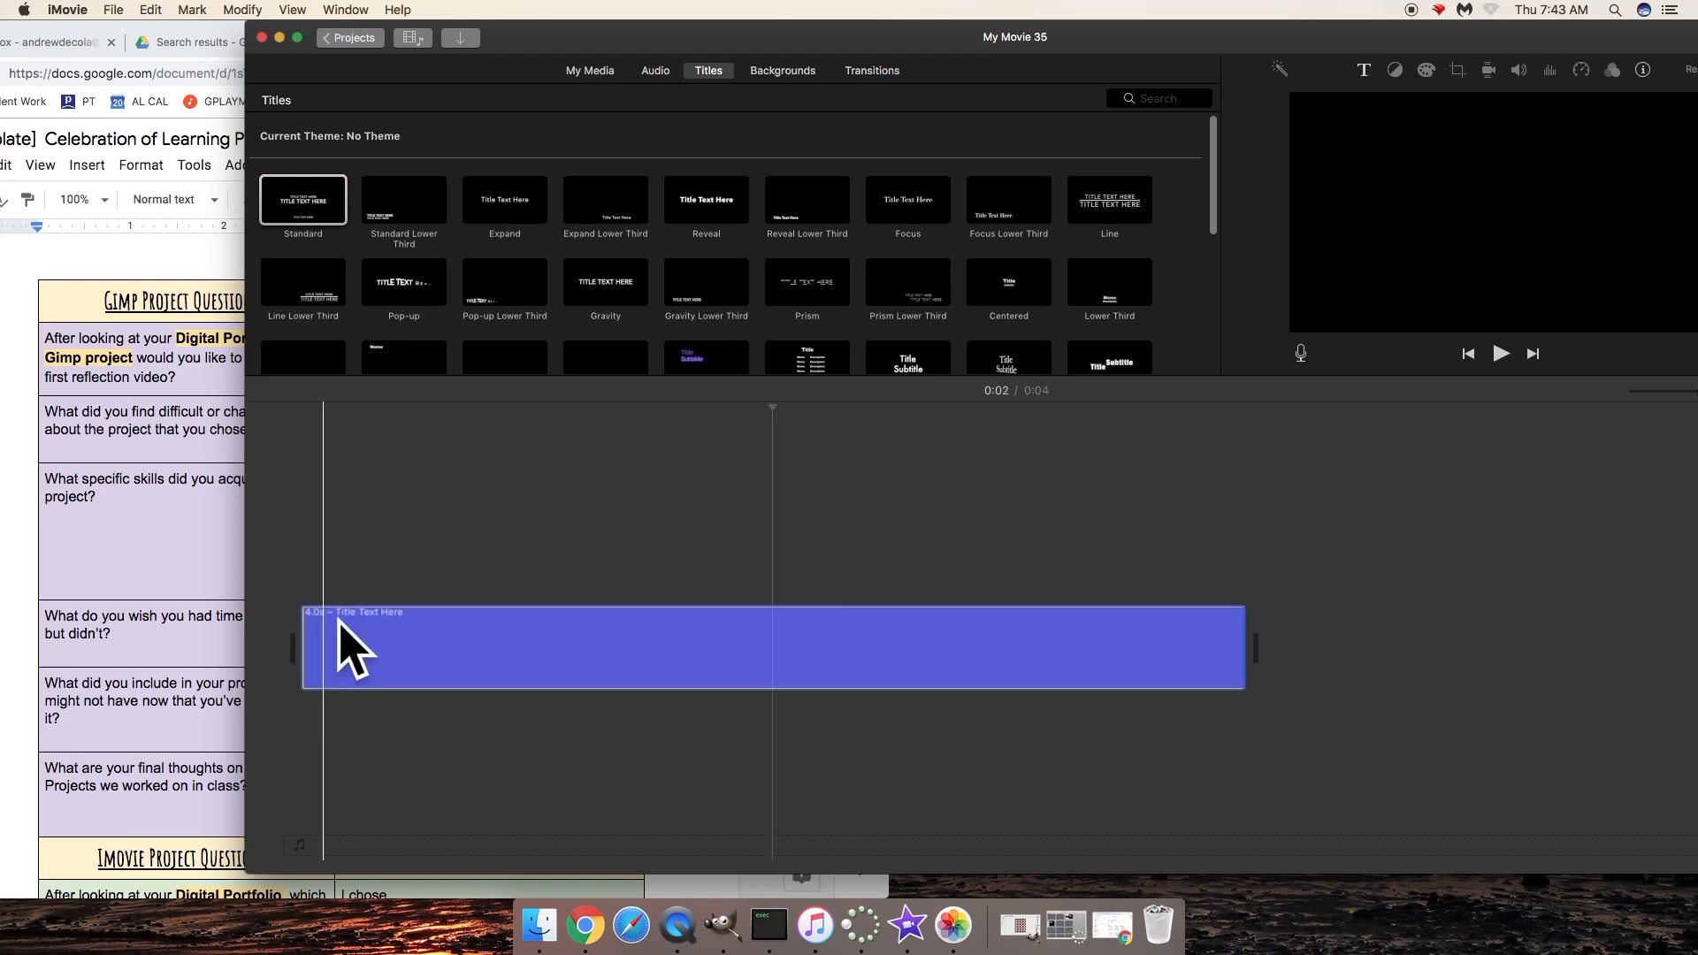
left_click(1569, 234)
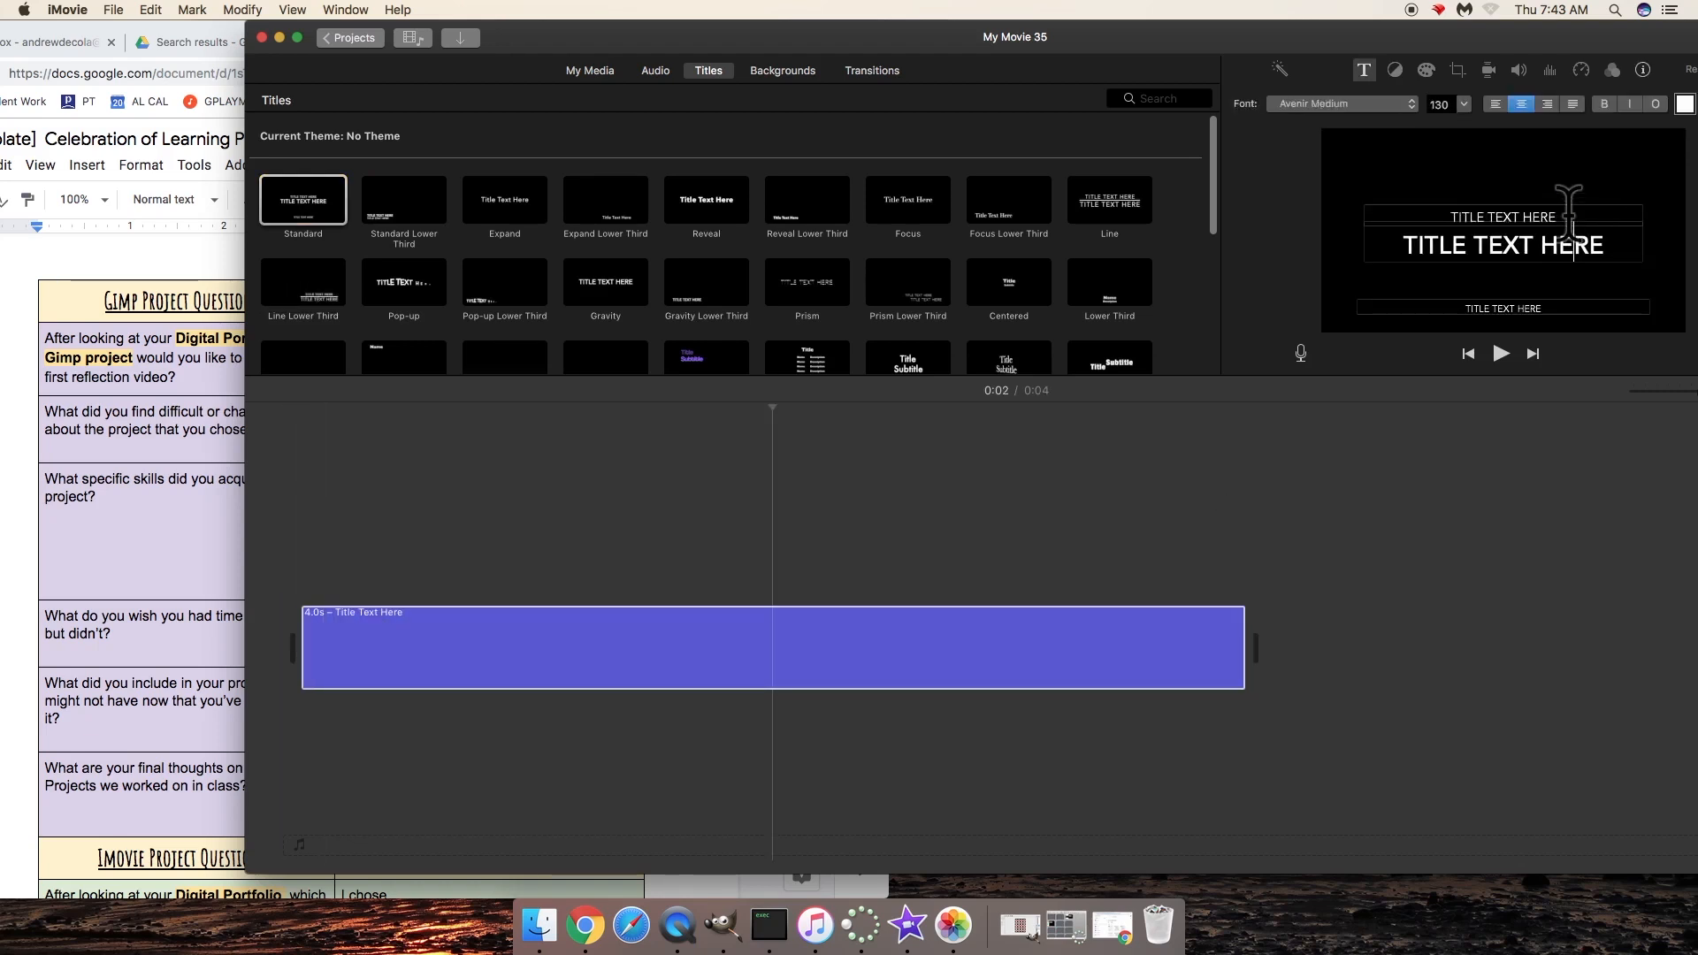
left_click(1568, 215)
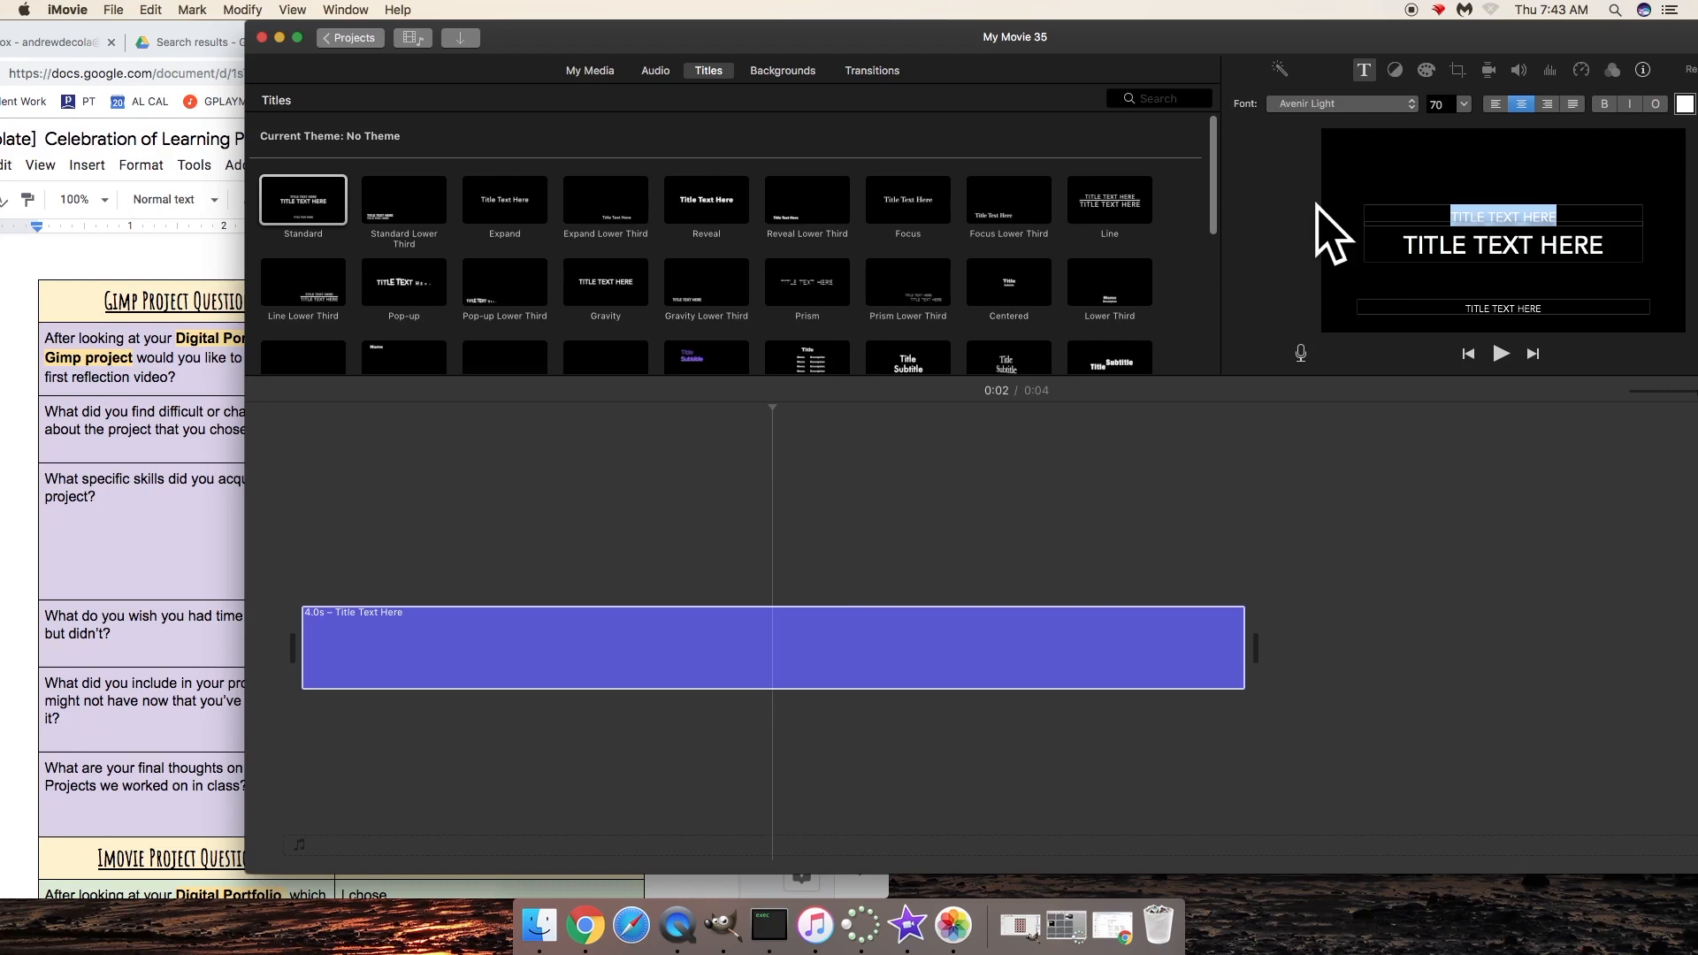
type("MR DECOLA'S")
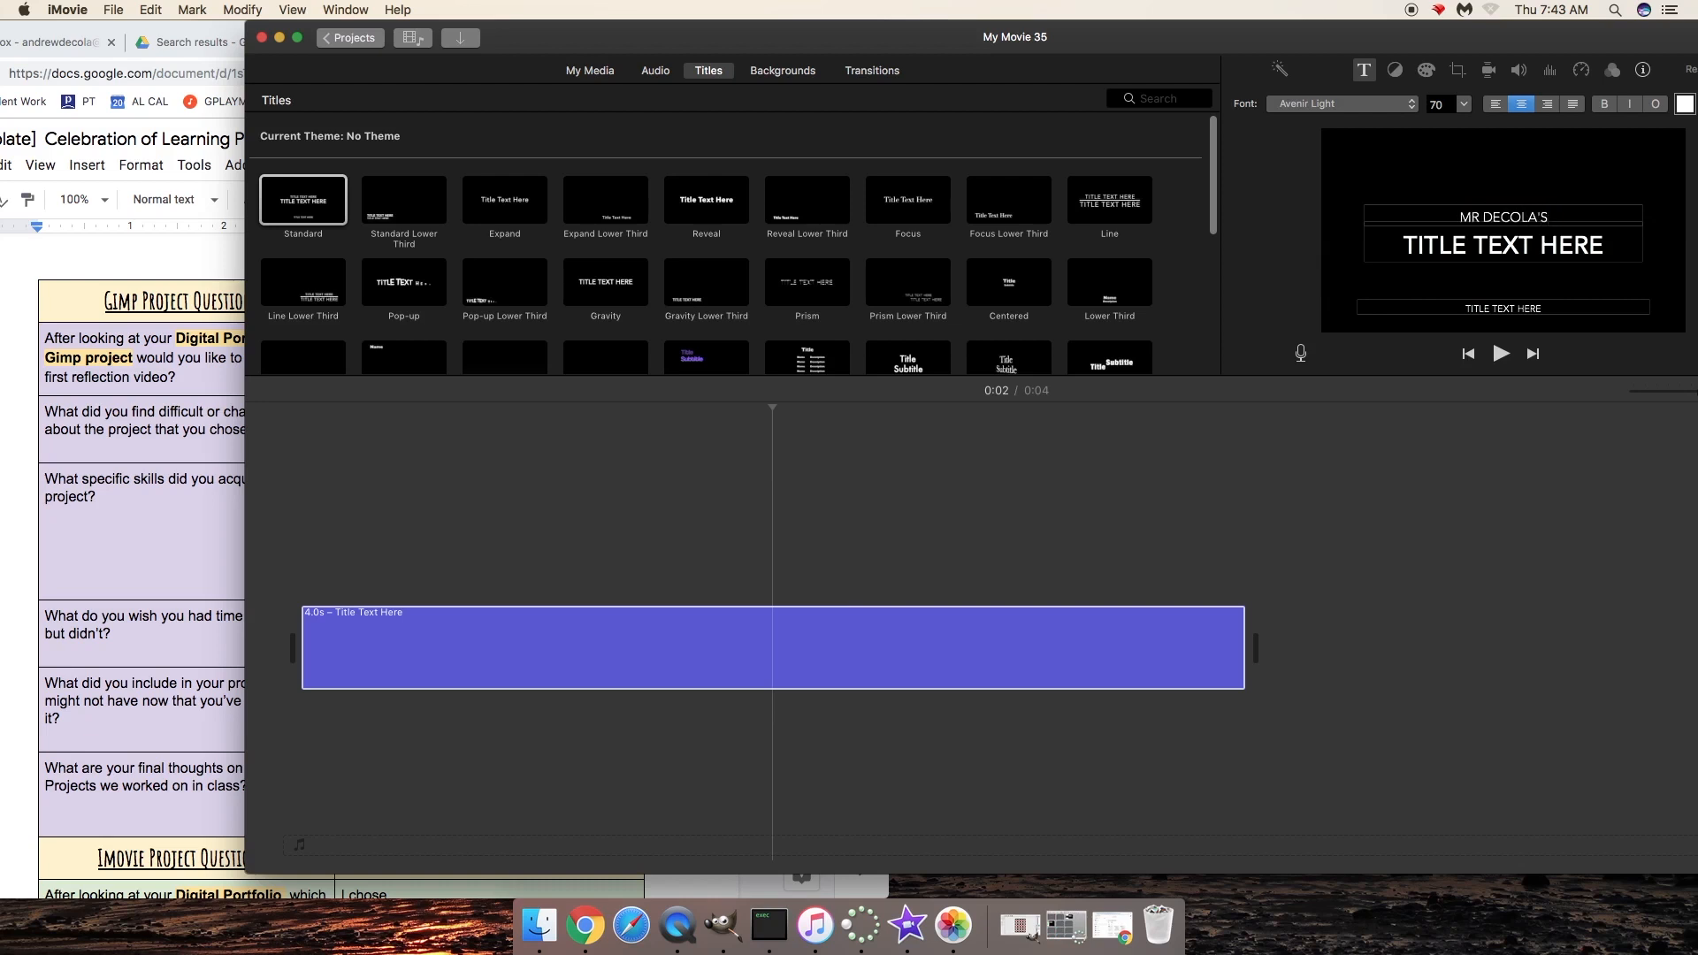
Set the title's main line to "GIMP REFLECTION VIDEO" and its lowest line to "2019".
left_click(1502, 245)
type("GIMP R")
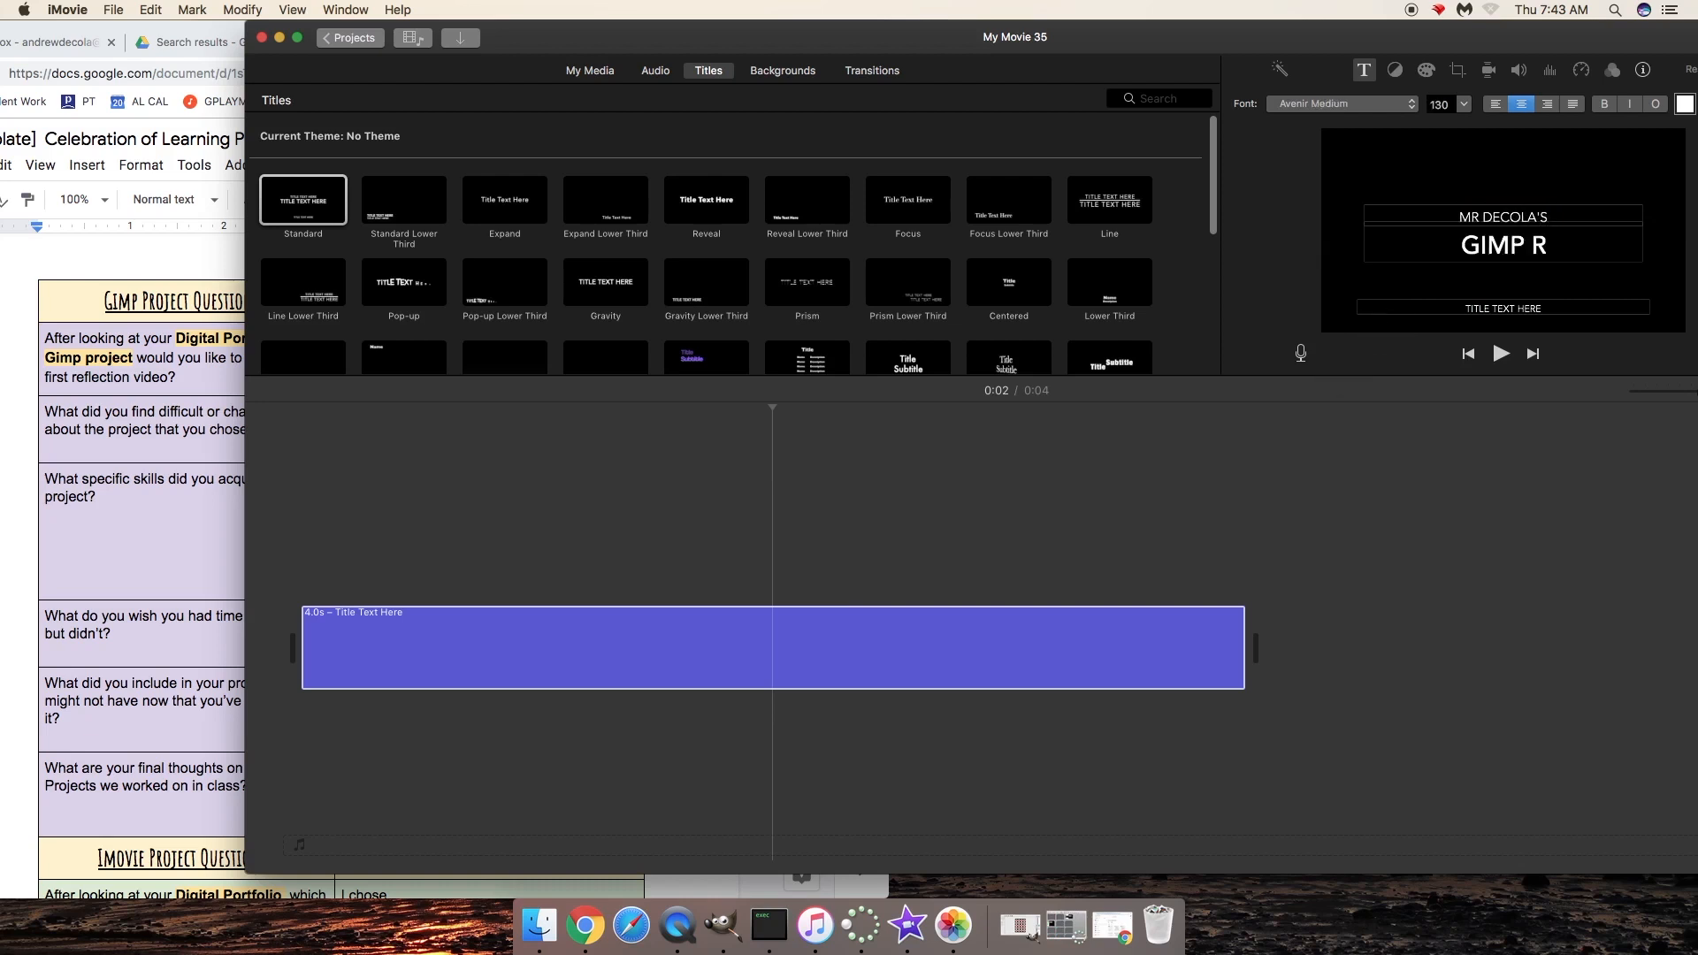
type("EFLECTION VIDEO")
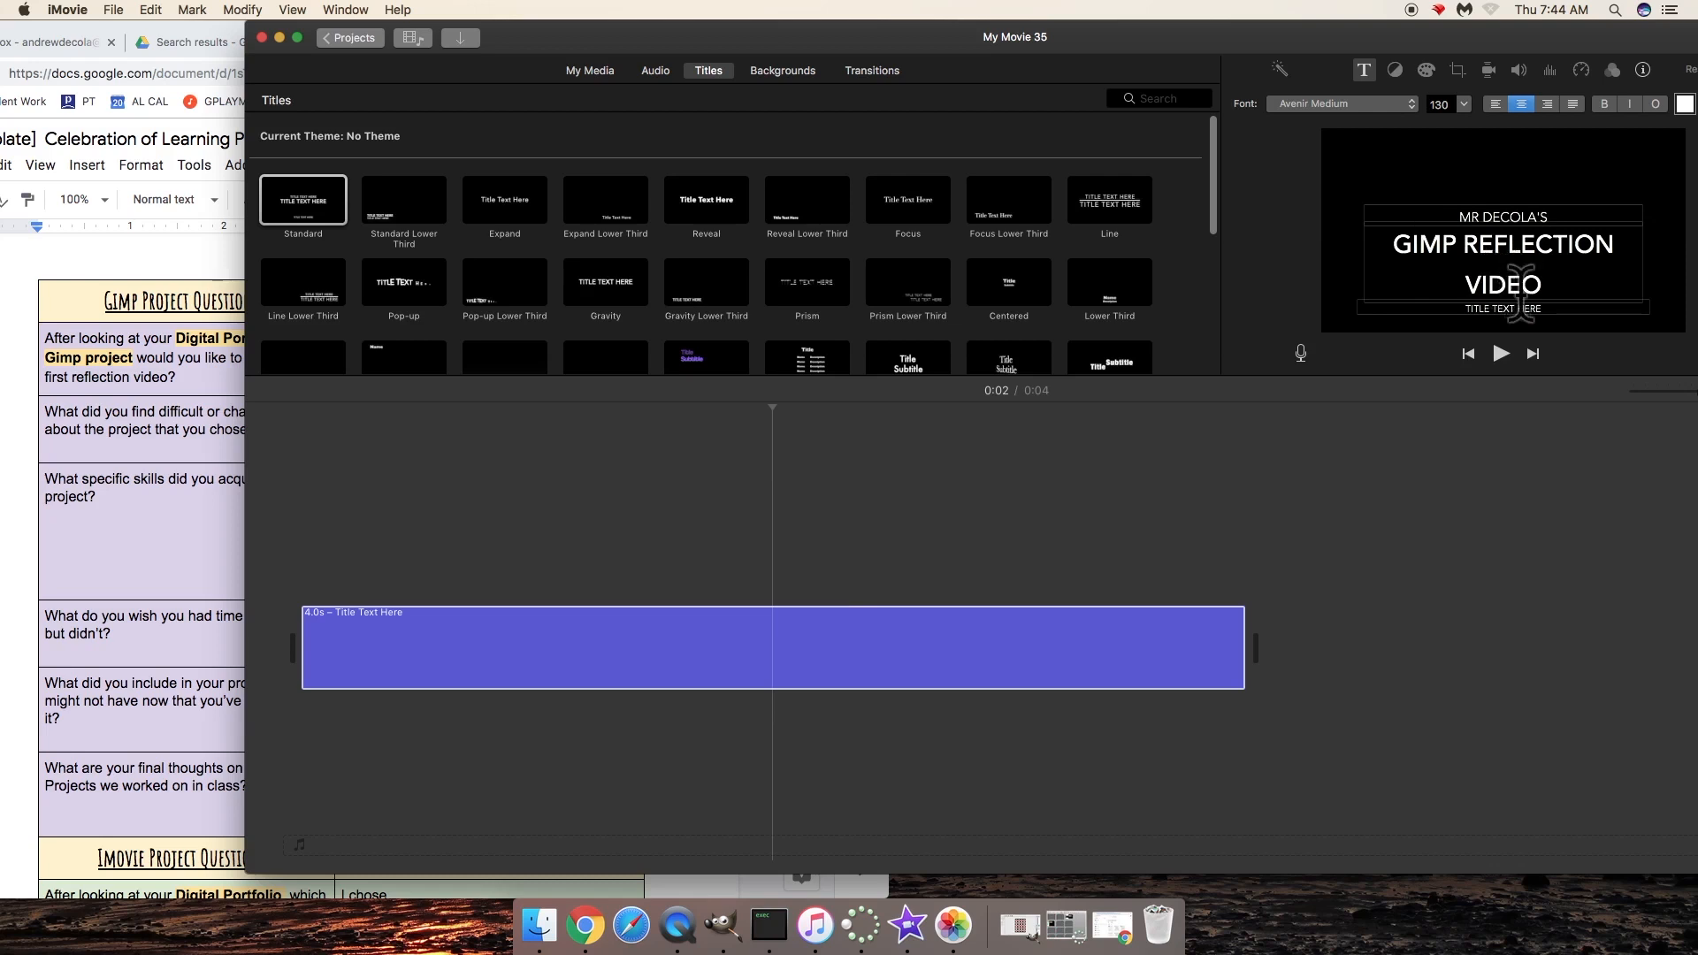
left_click_drag(1548, 304, 1428, 303)
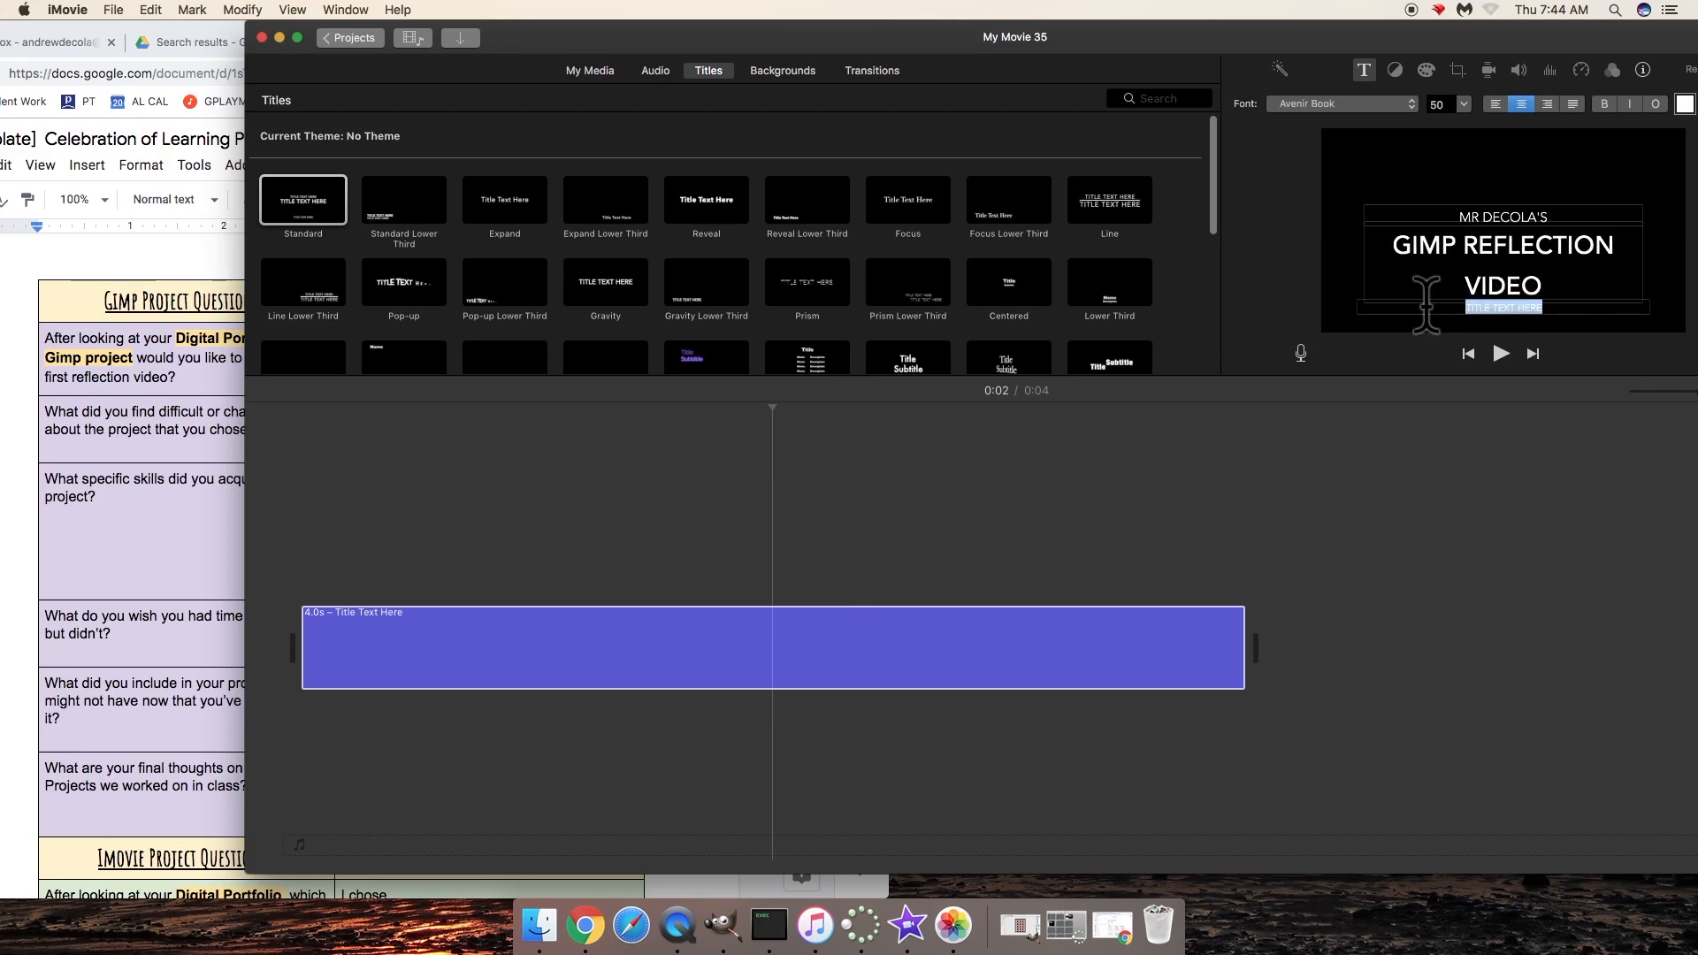
type("2019")
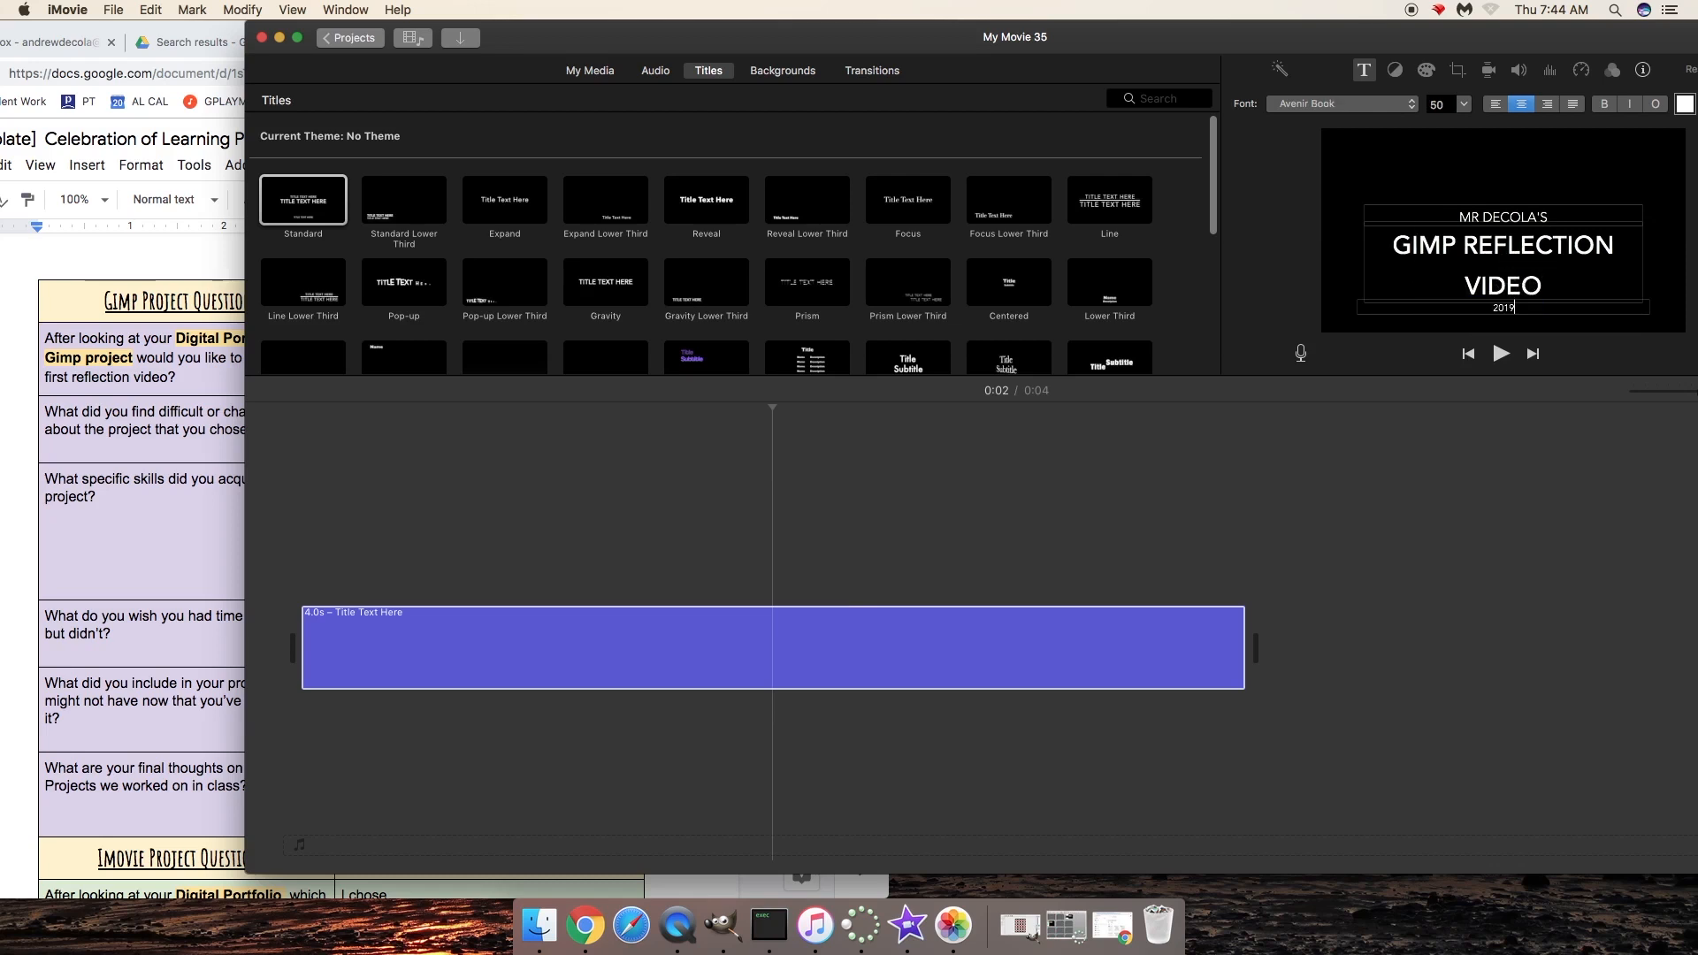
Add a Reveal Lower Third title after the opening title, with the text "First: The finished Product".
left_click_drag(1527, 29, 1428, 34)
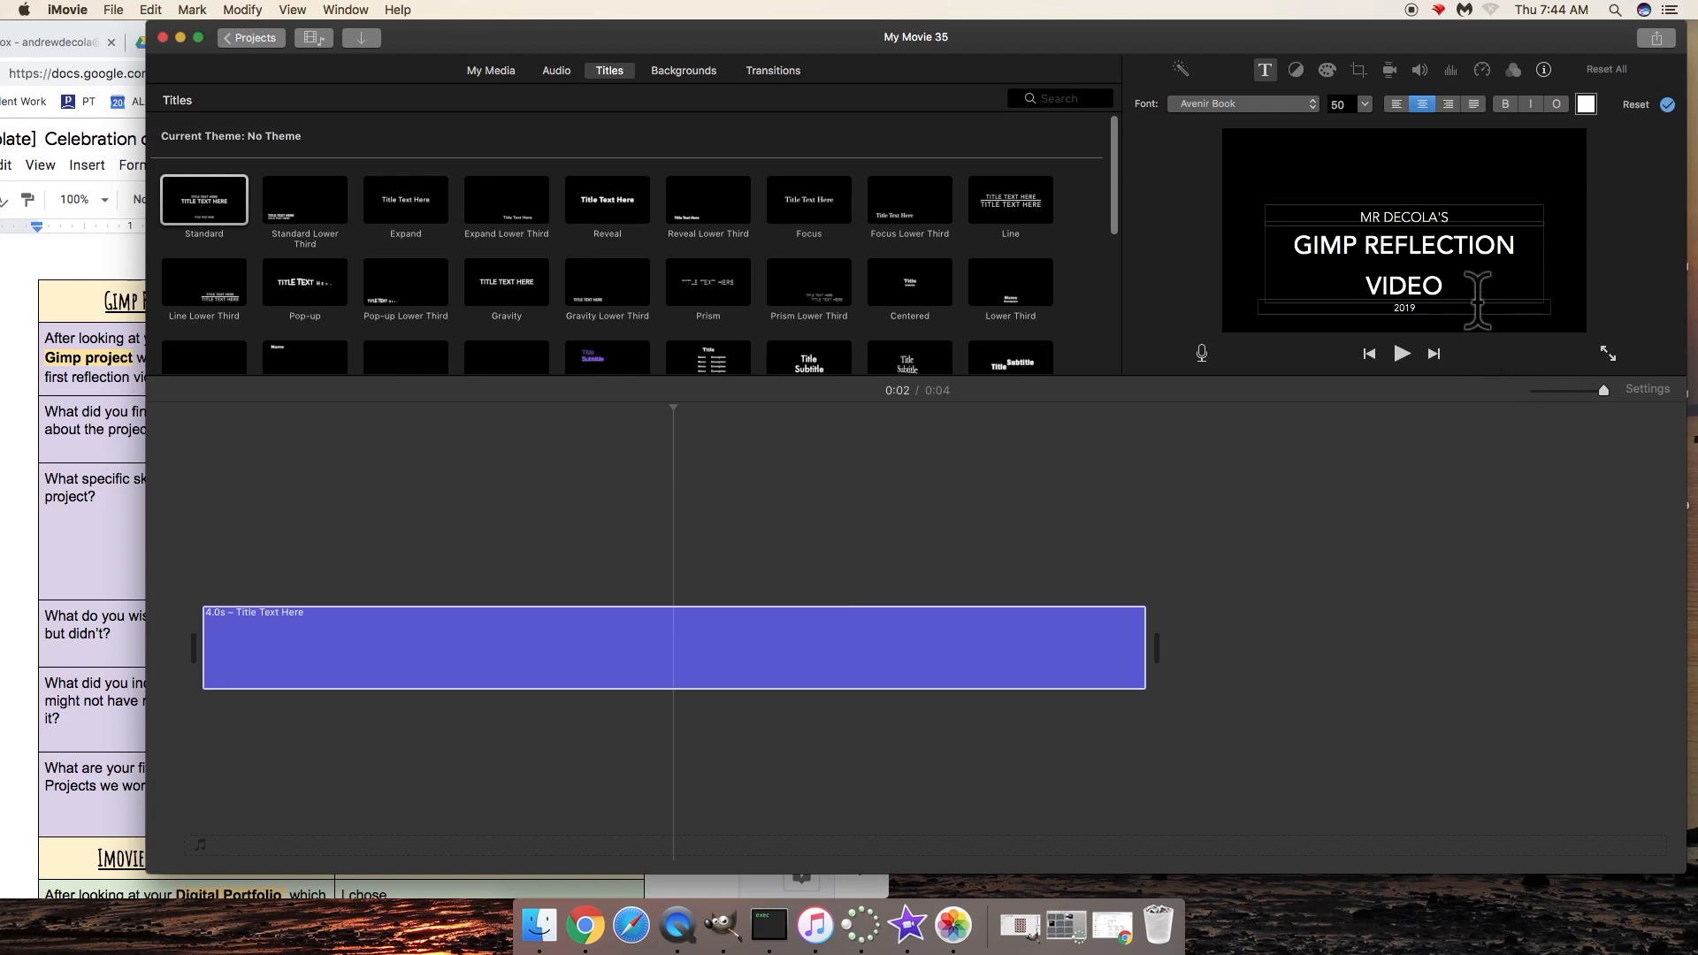
left_click(1545, 390)
left_click(182, 537)
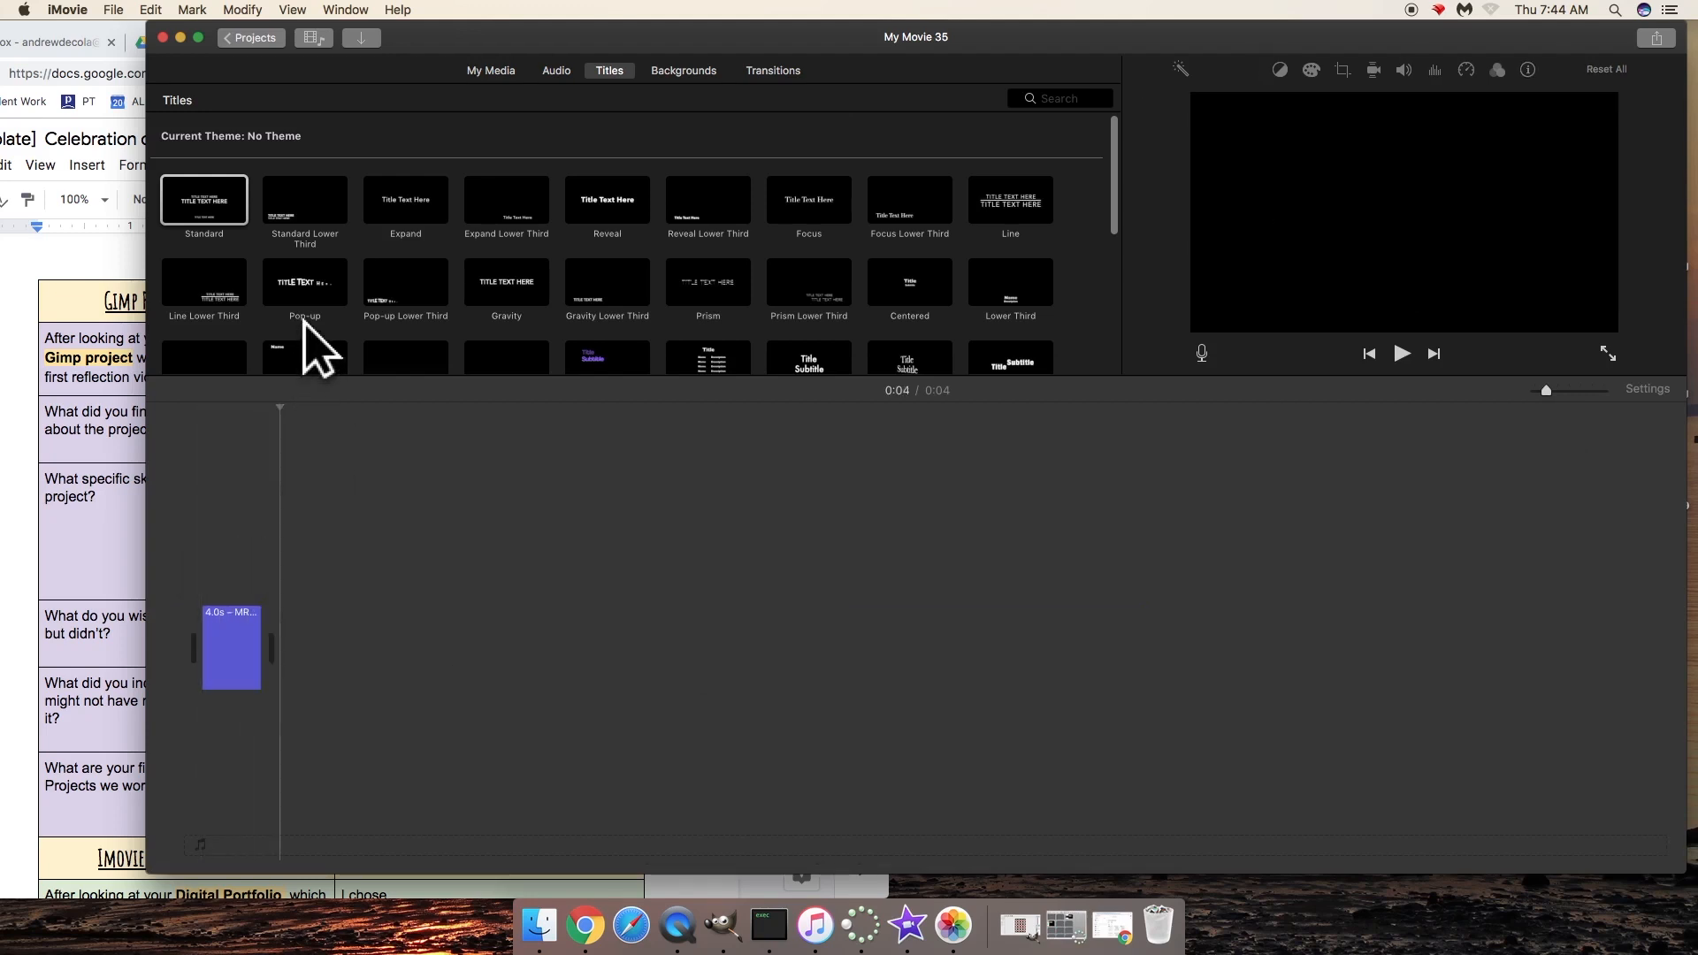
left_click(584, 203)
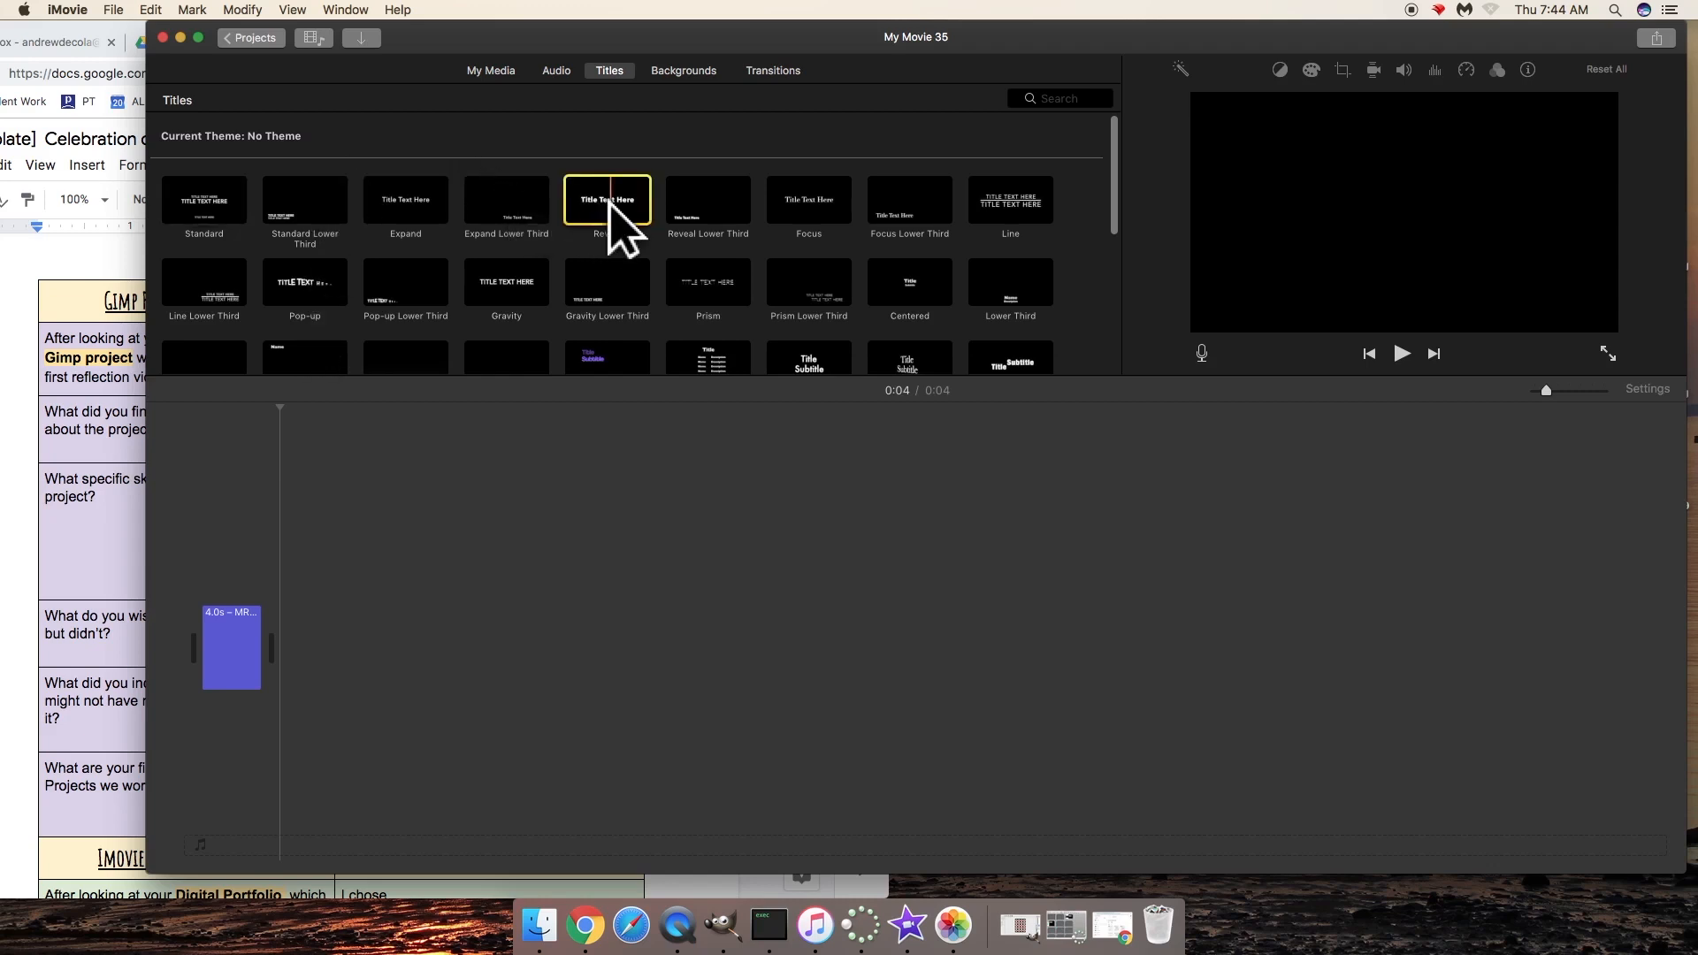
left_click(705, 205)
left_click_drag(705, 205, 369, 646)
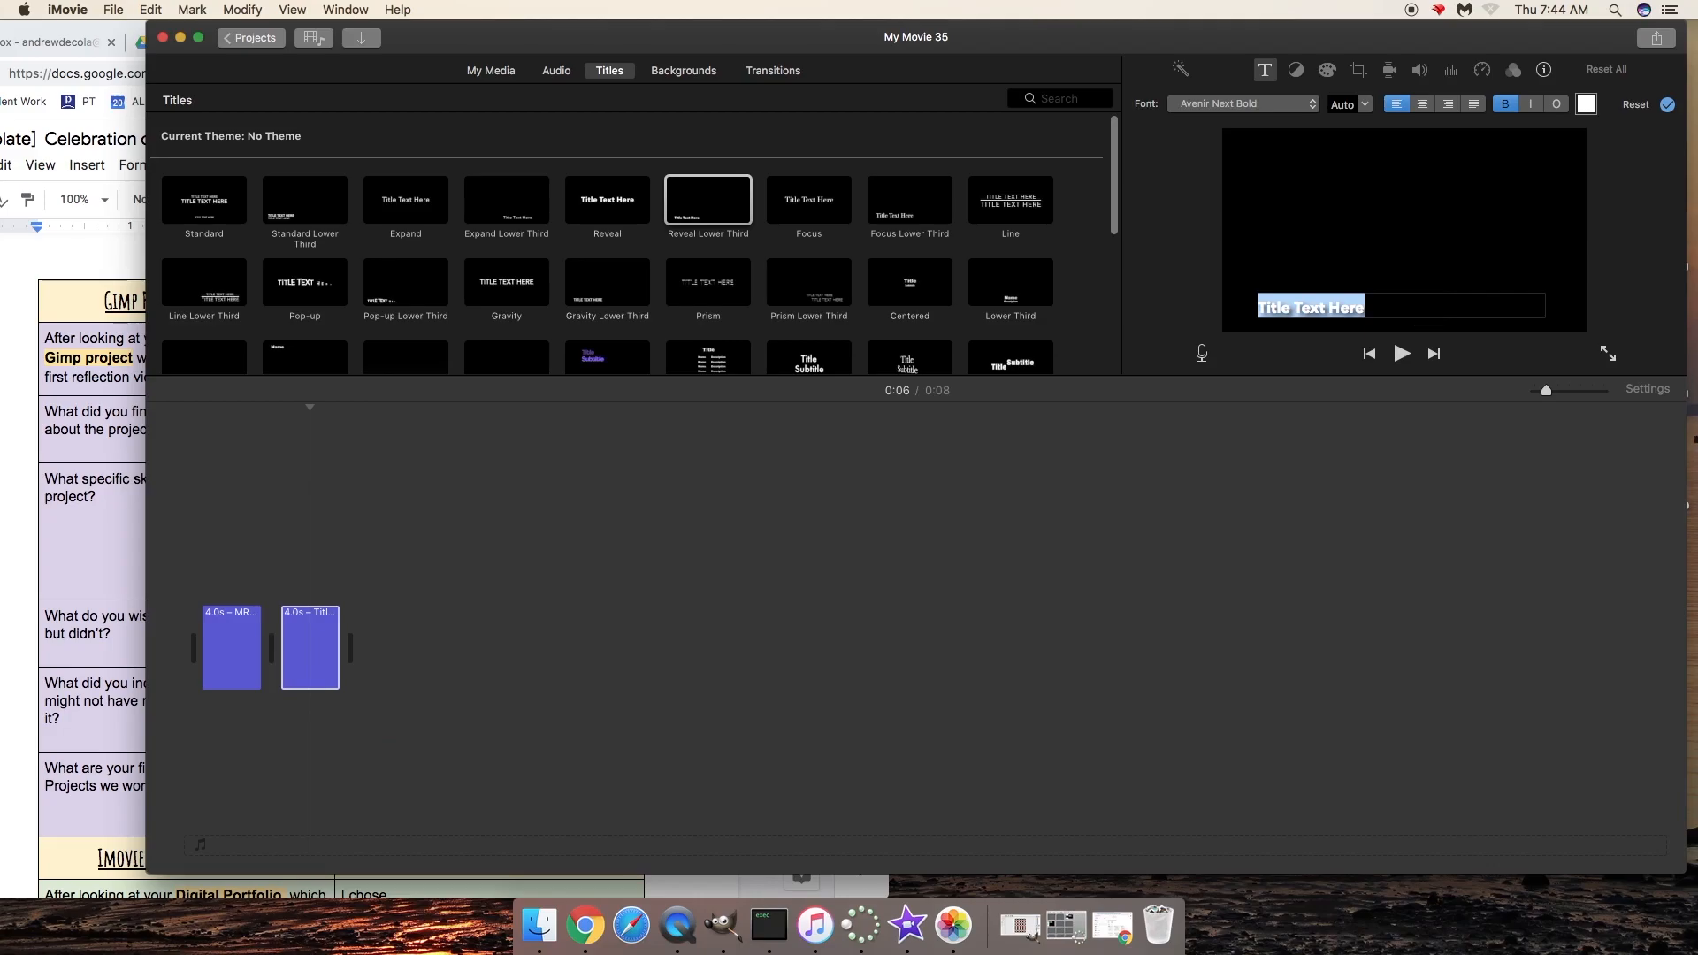
type("First: The finished Product")
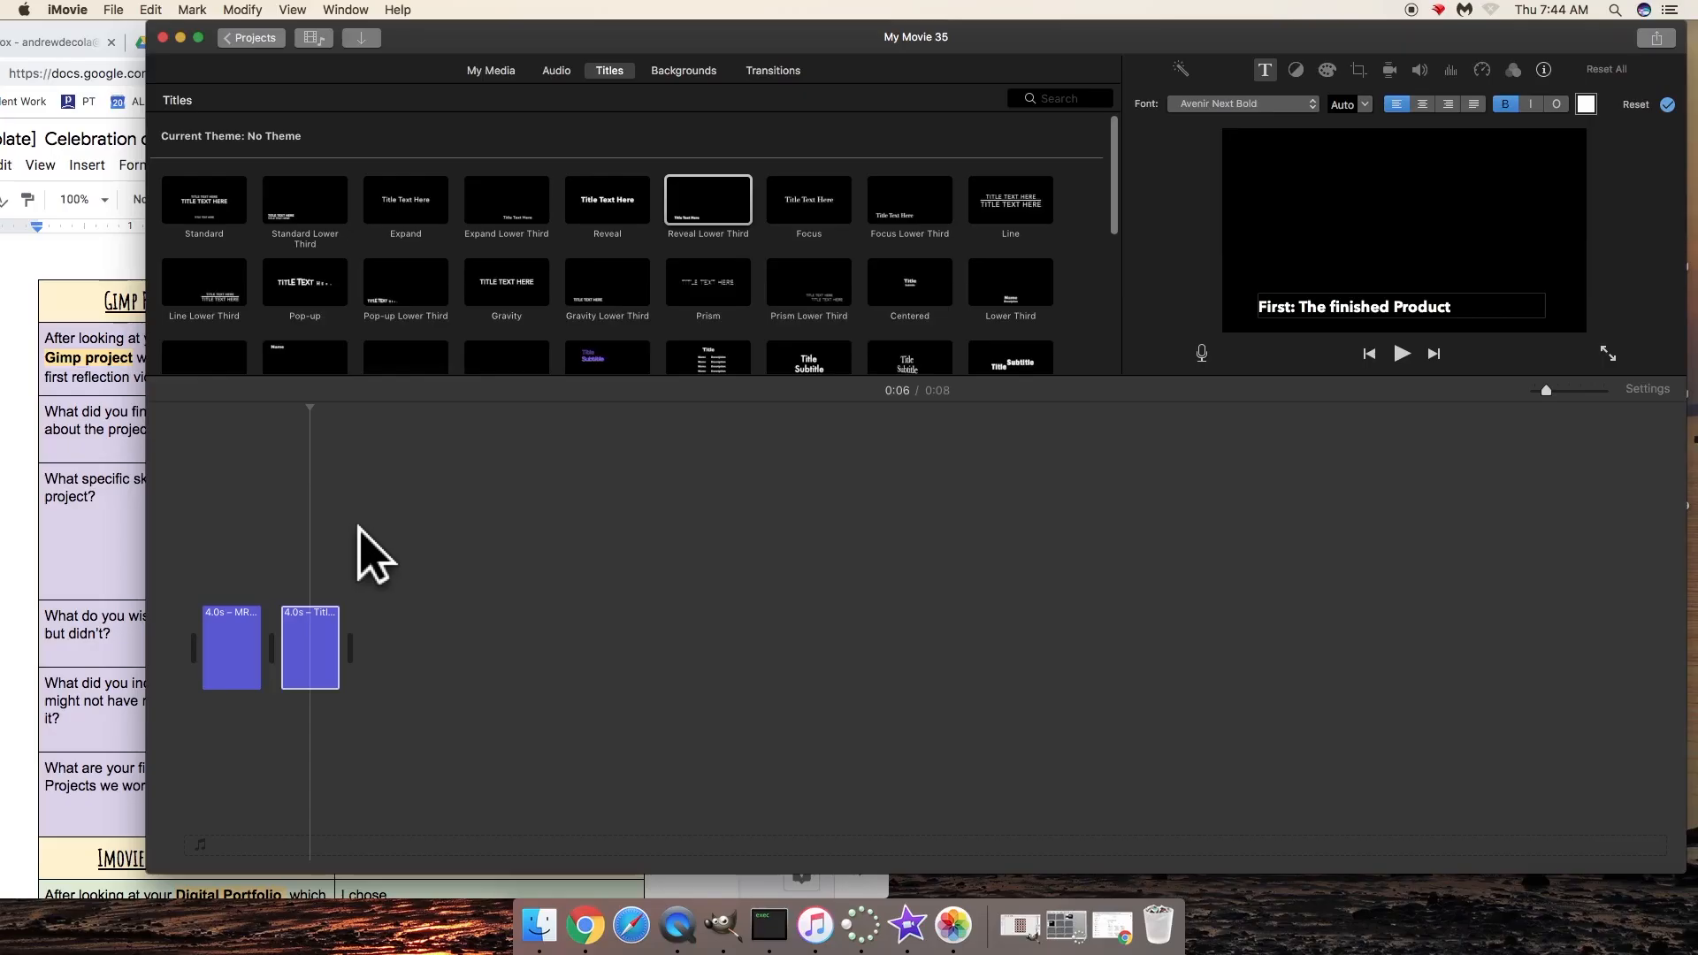
left_click(359, 529)
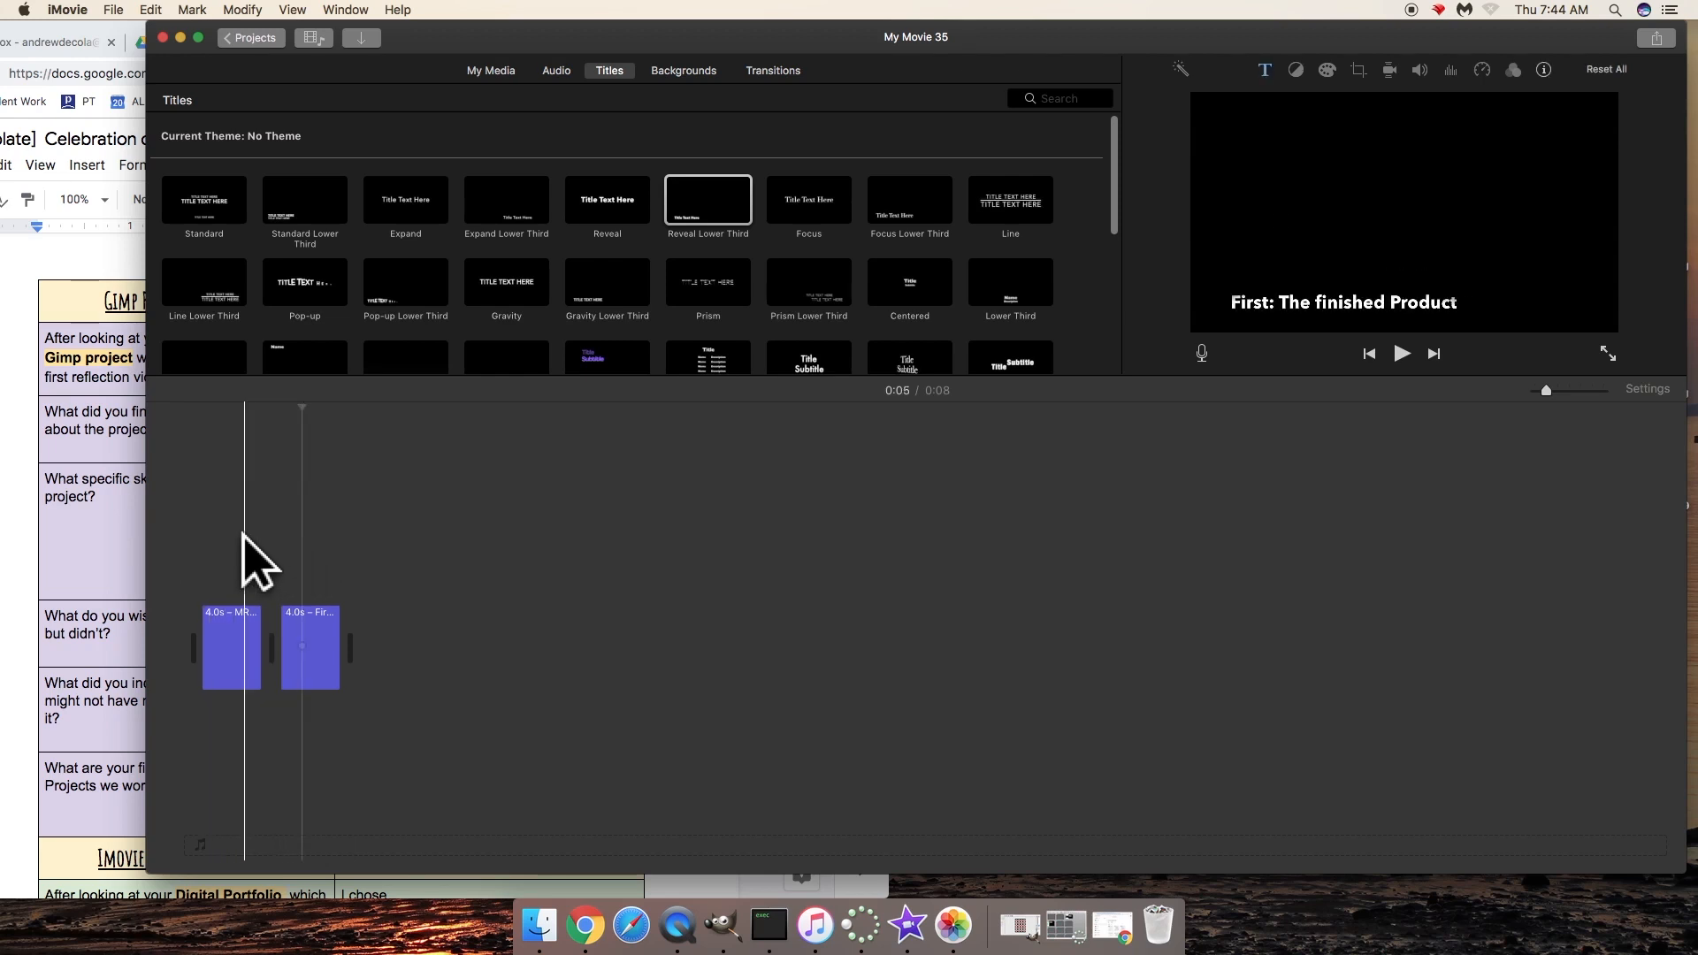
left_click_drag(226, 538, 343, 697)
left_click_drag(225, 497, 396, 727)
left_click(412, 695)
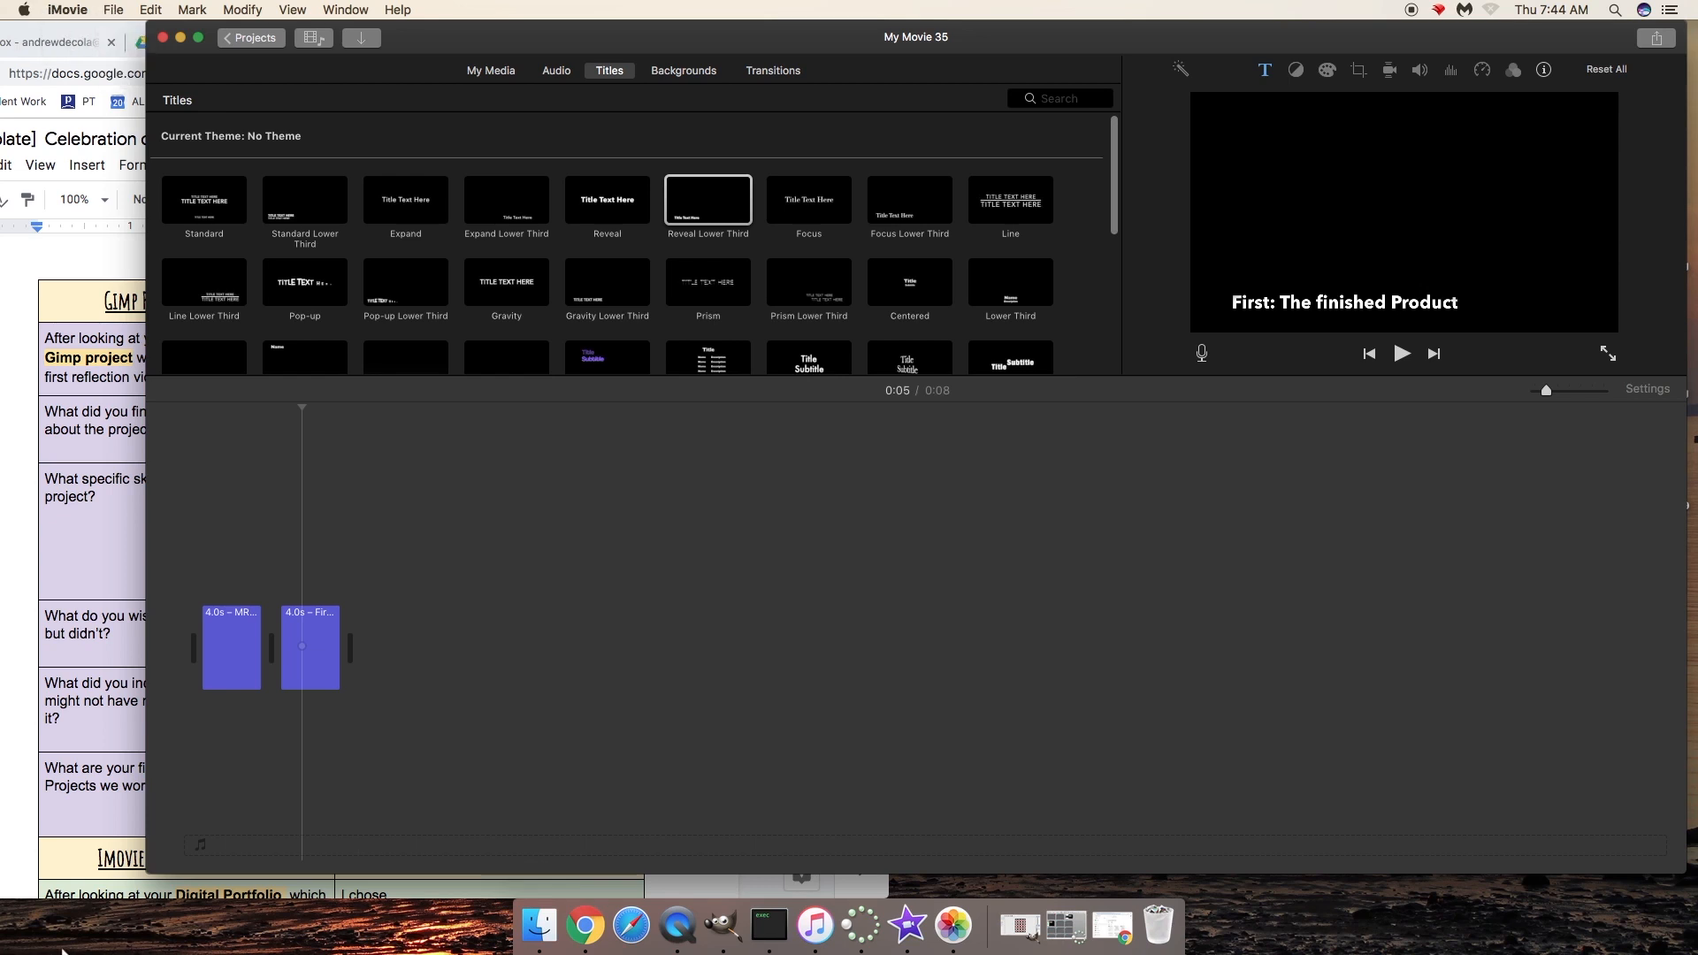
Open a new Finder window and add Decola Studios.png to the timeline after the second title.
left_click(112, 10)
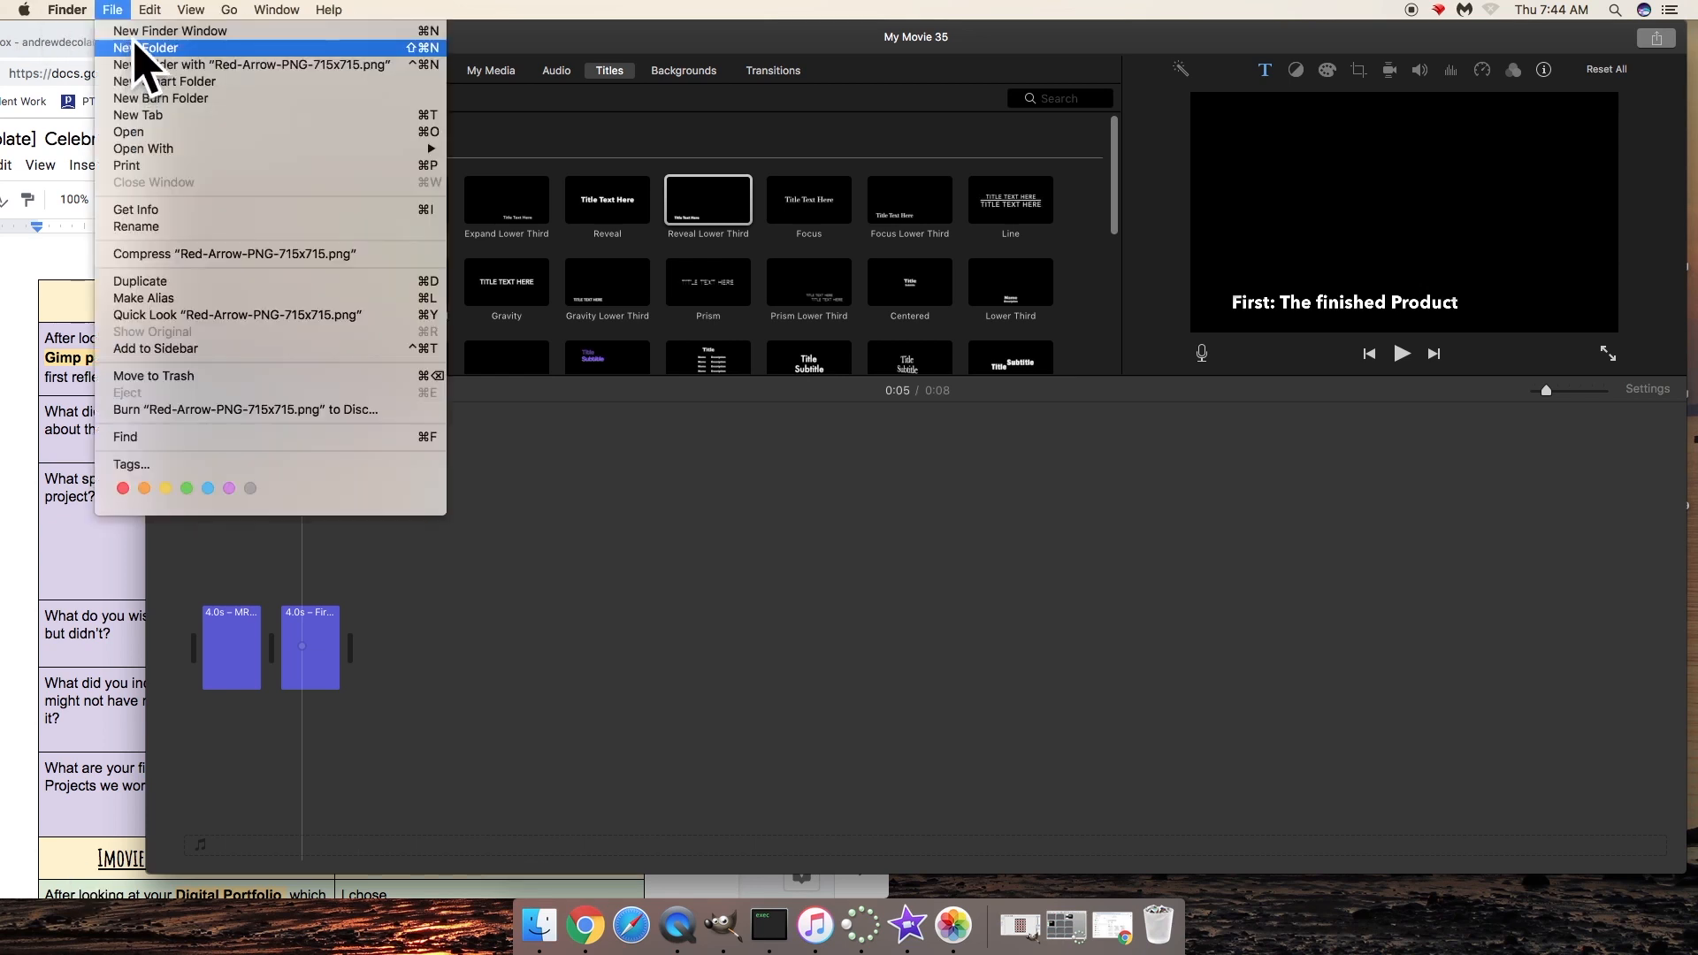
left_click(133, 32)
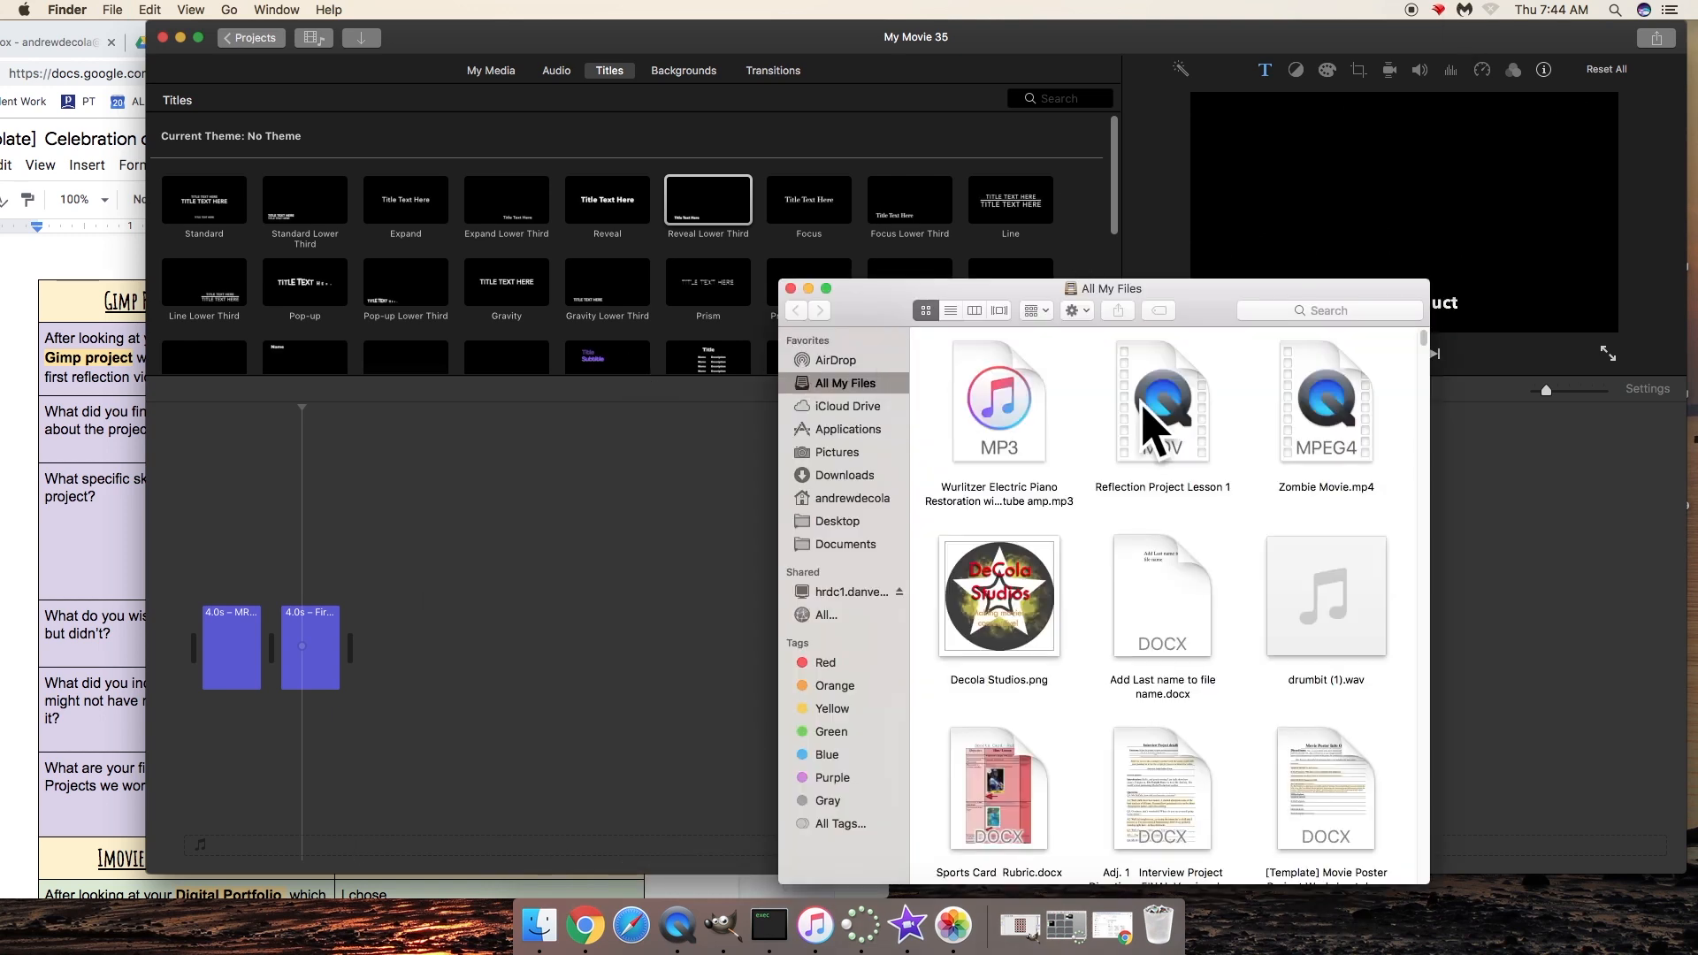
left_click(1044, 610)
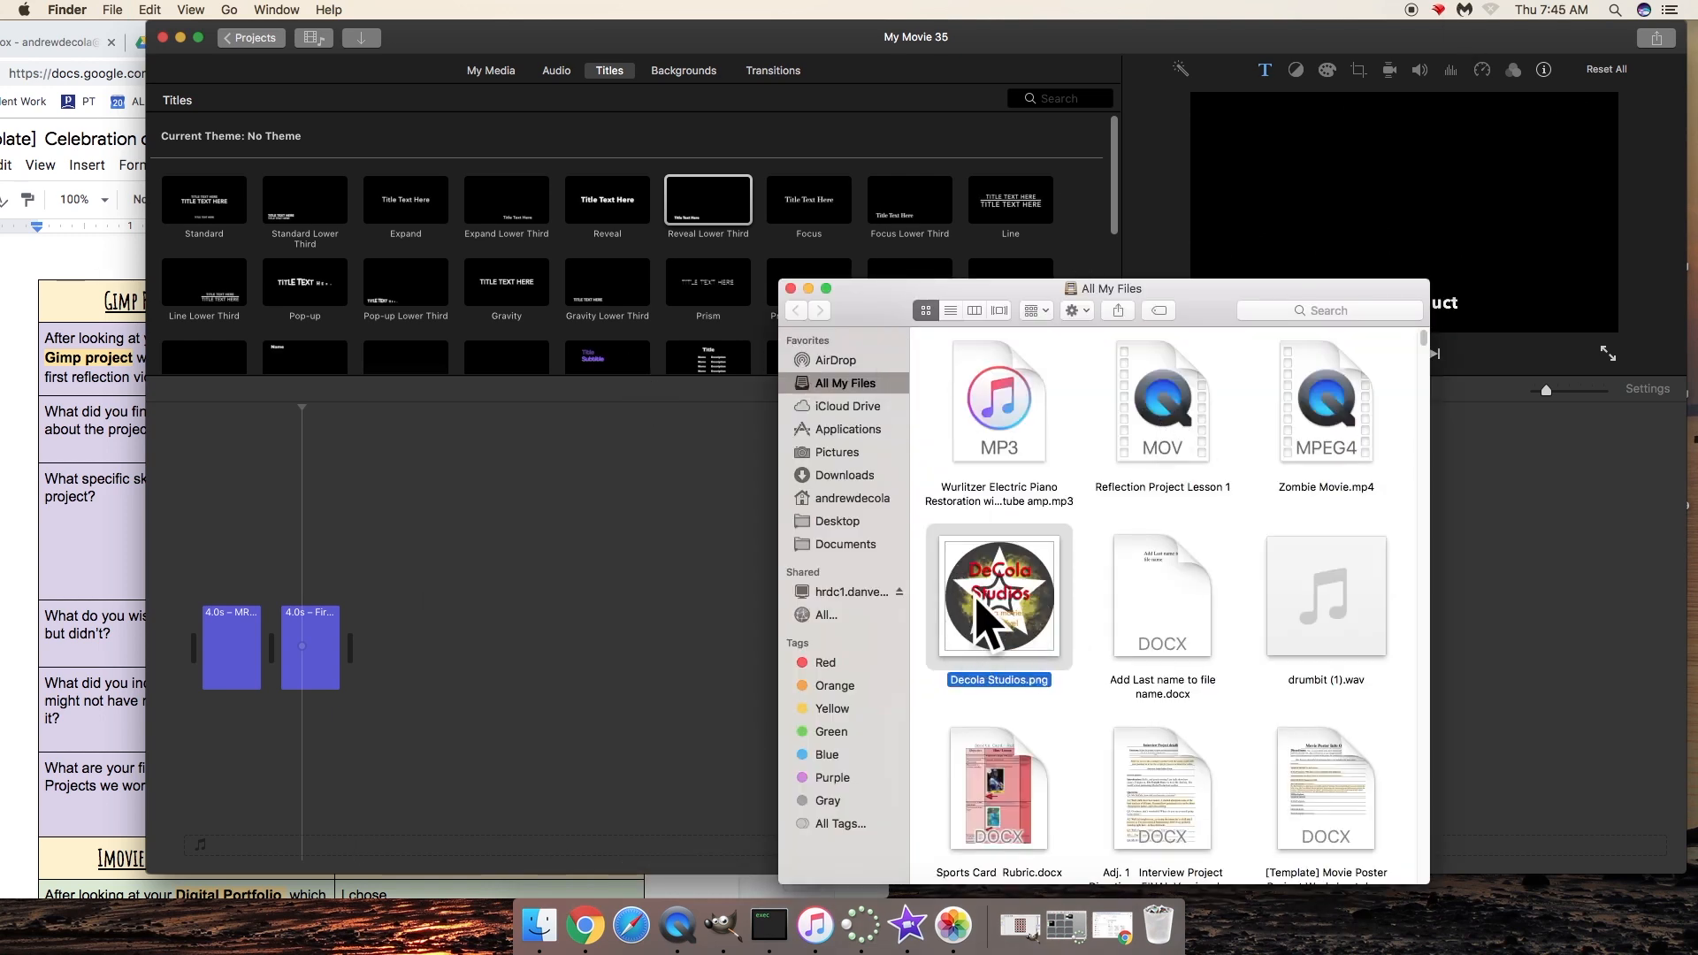
mouse_move(990, 591)
left_mouse_down()
mouse_move(705, 618)
mouse_move(481, 721)
mouse_move(443, 644)
mouse_move(412, 642)
mouse_move(302, 398)
mouse_move(331, 505)
mouse_move(318, 492)
mouse_move(355, 497)
mouse_move(334, 493)
left_mouse_up()
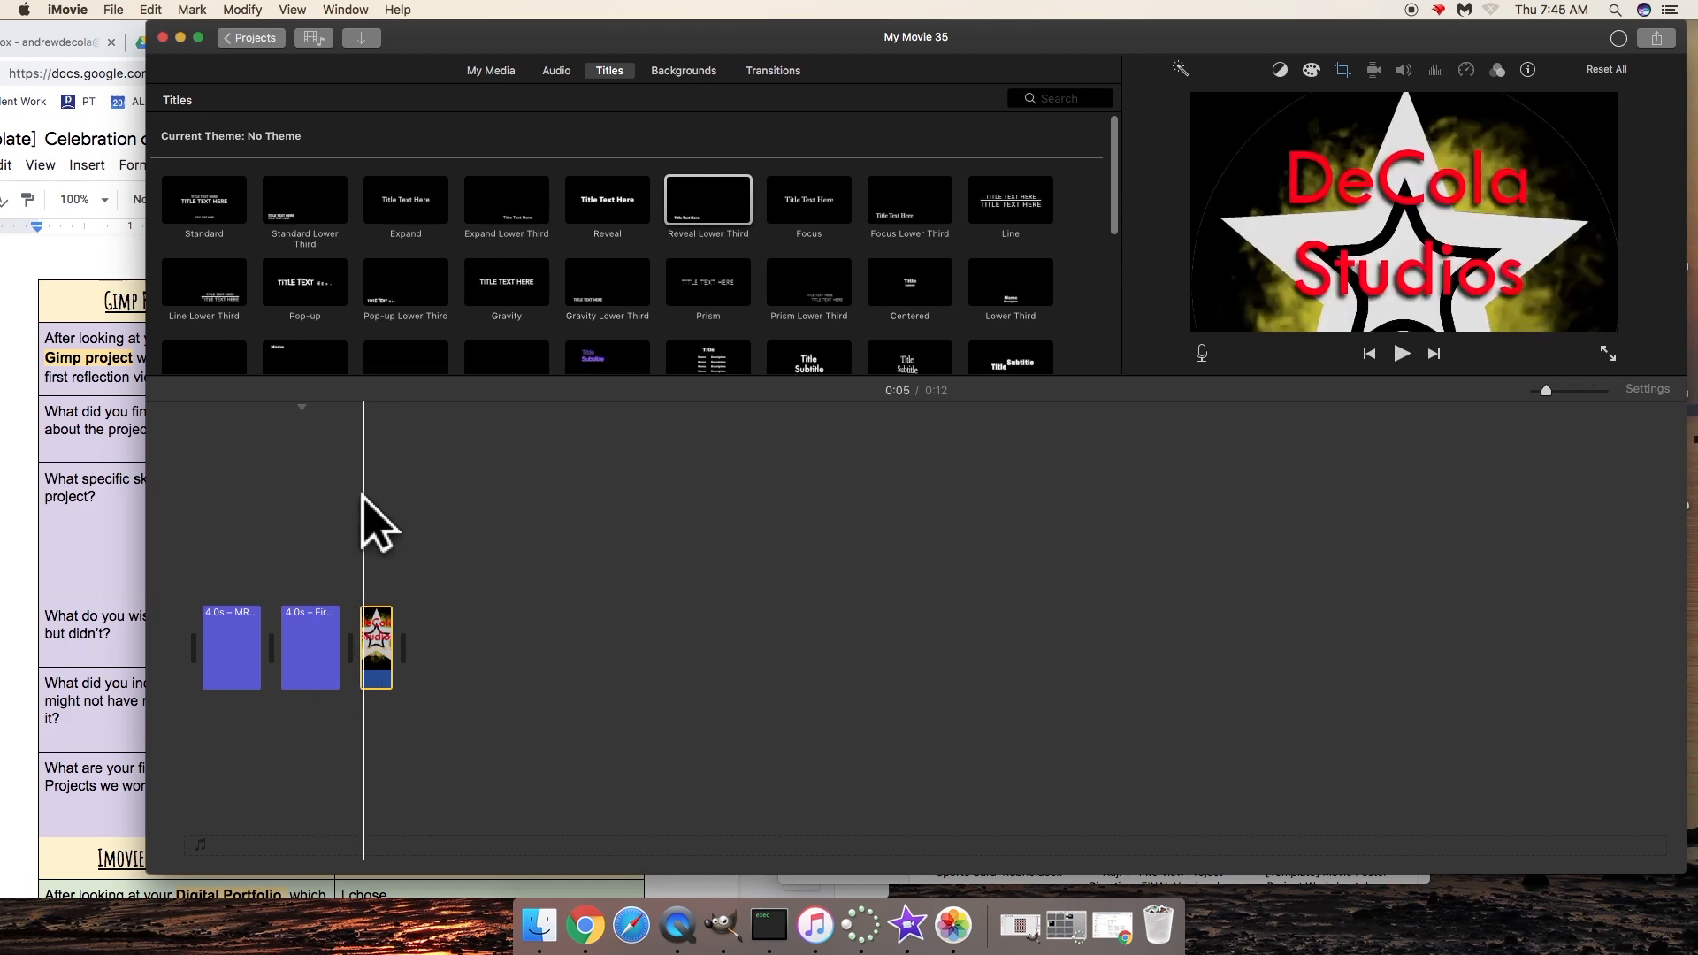
Set the logo image's crop style to Fit and apply it.
left_click(375, 633)
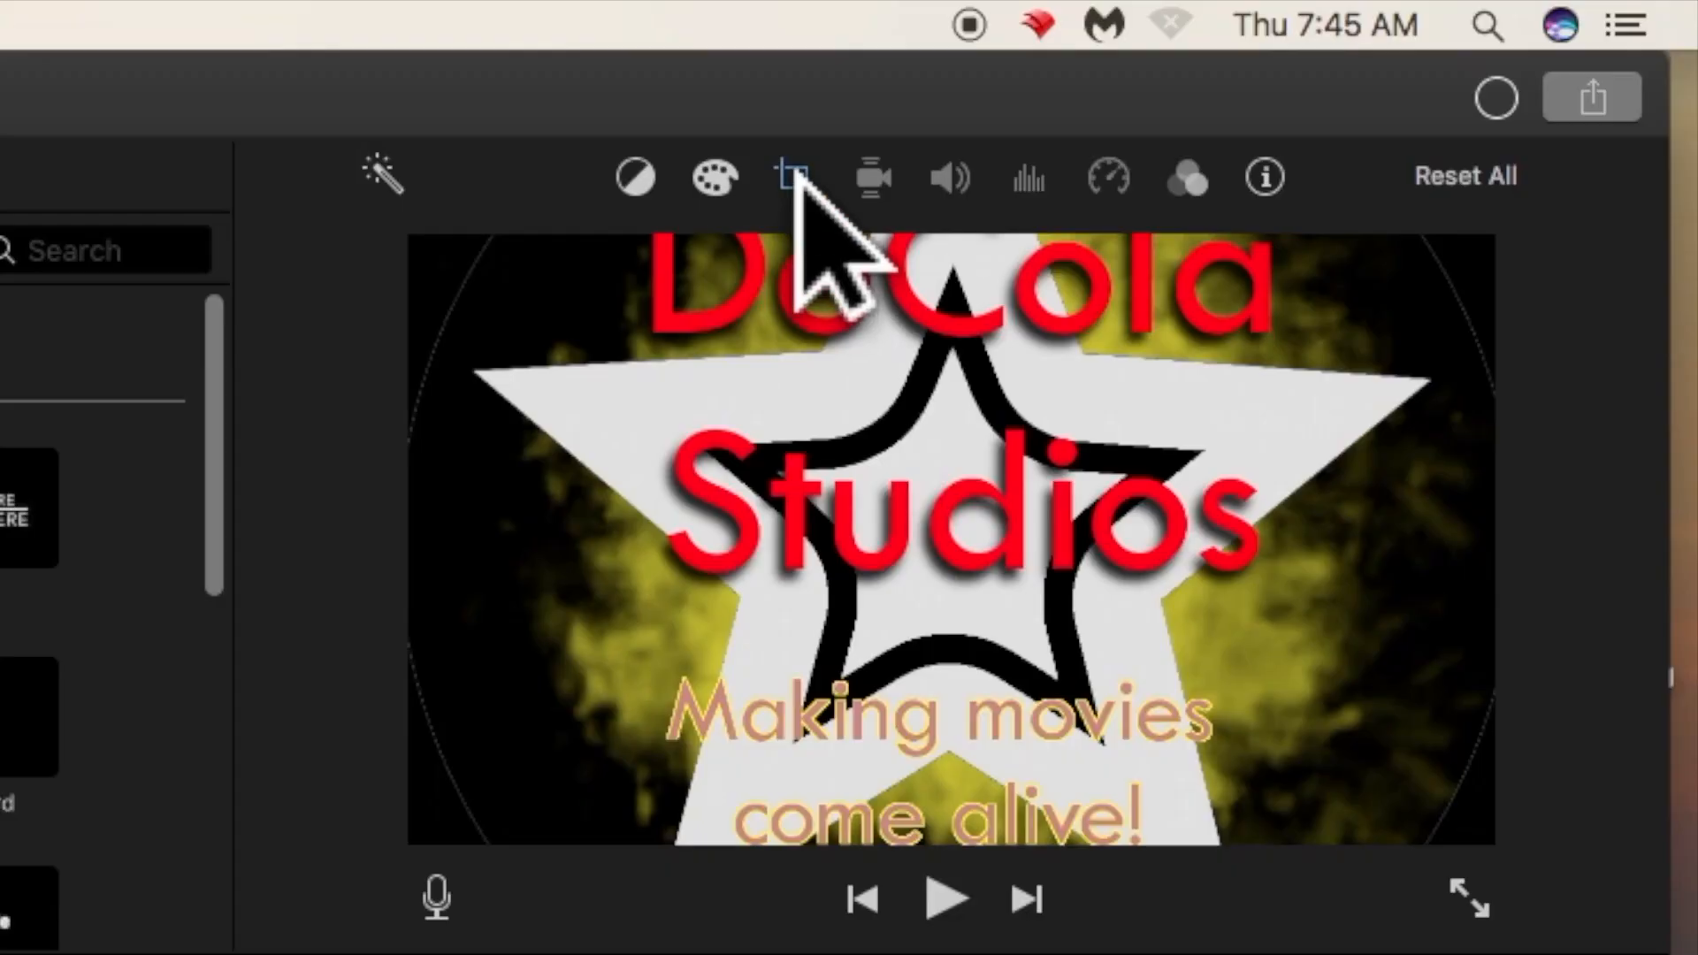
left_click(1343, 70)
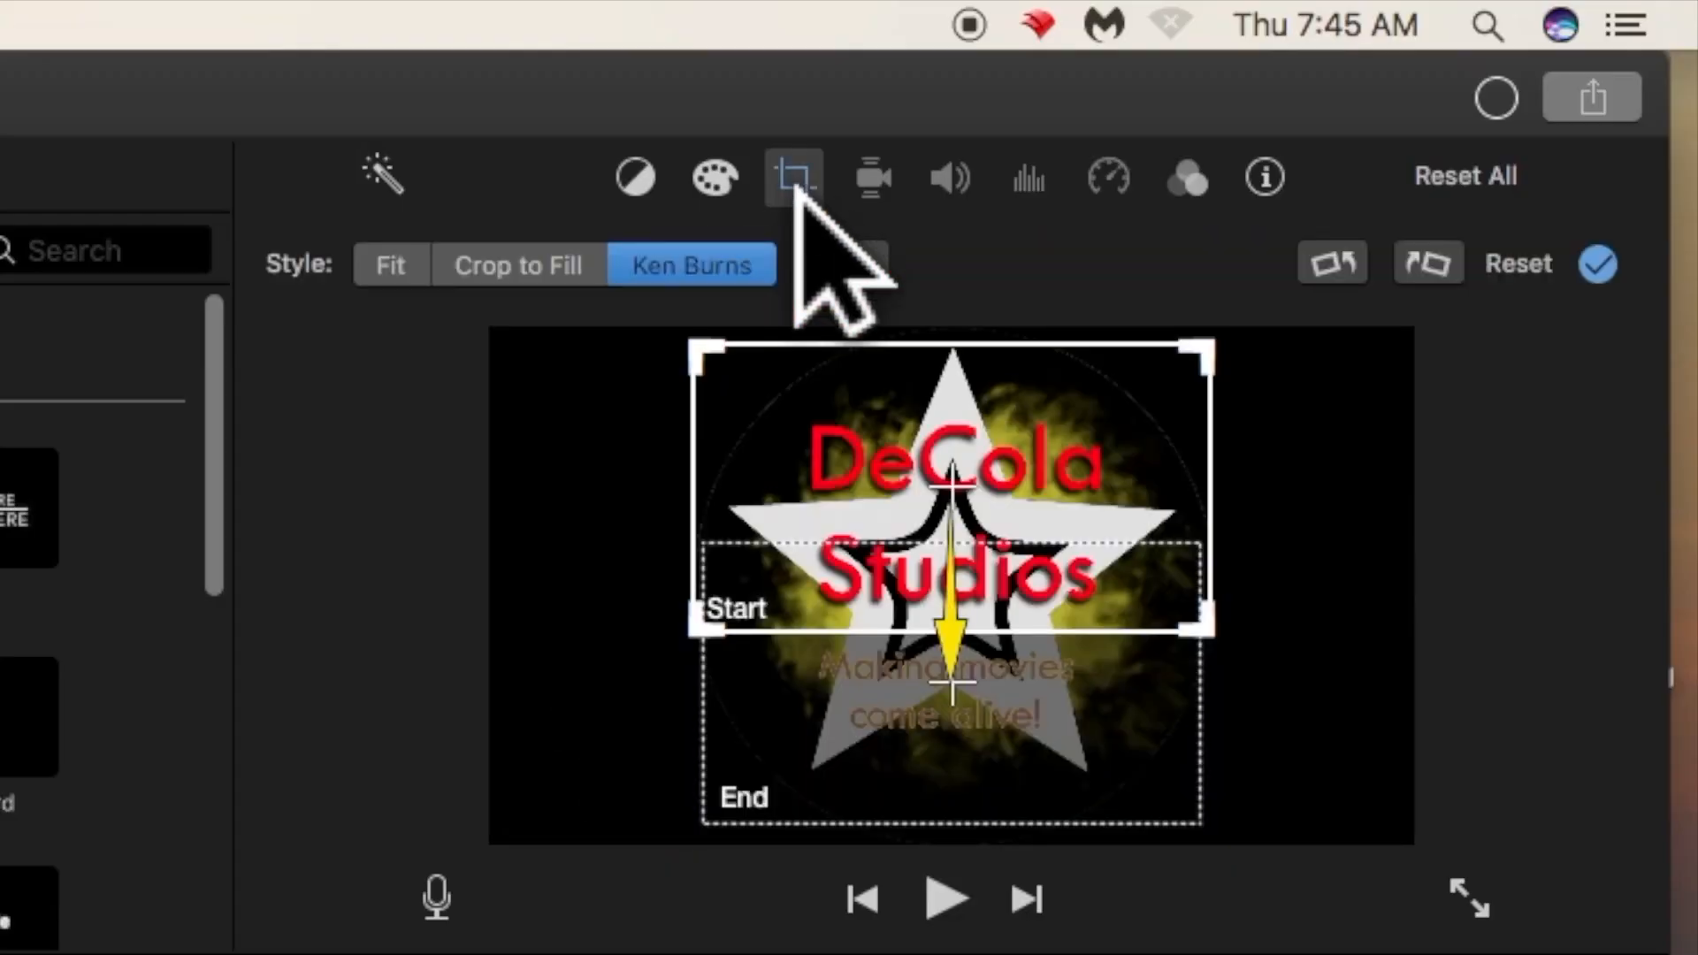
left_click(385, 265)
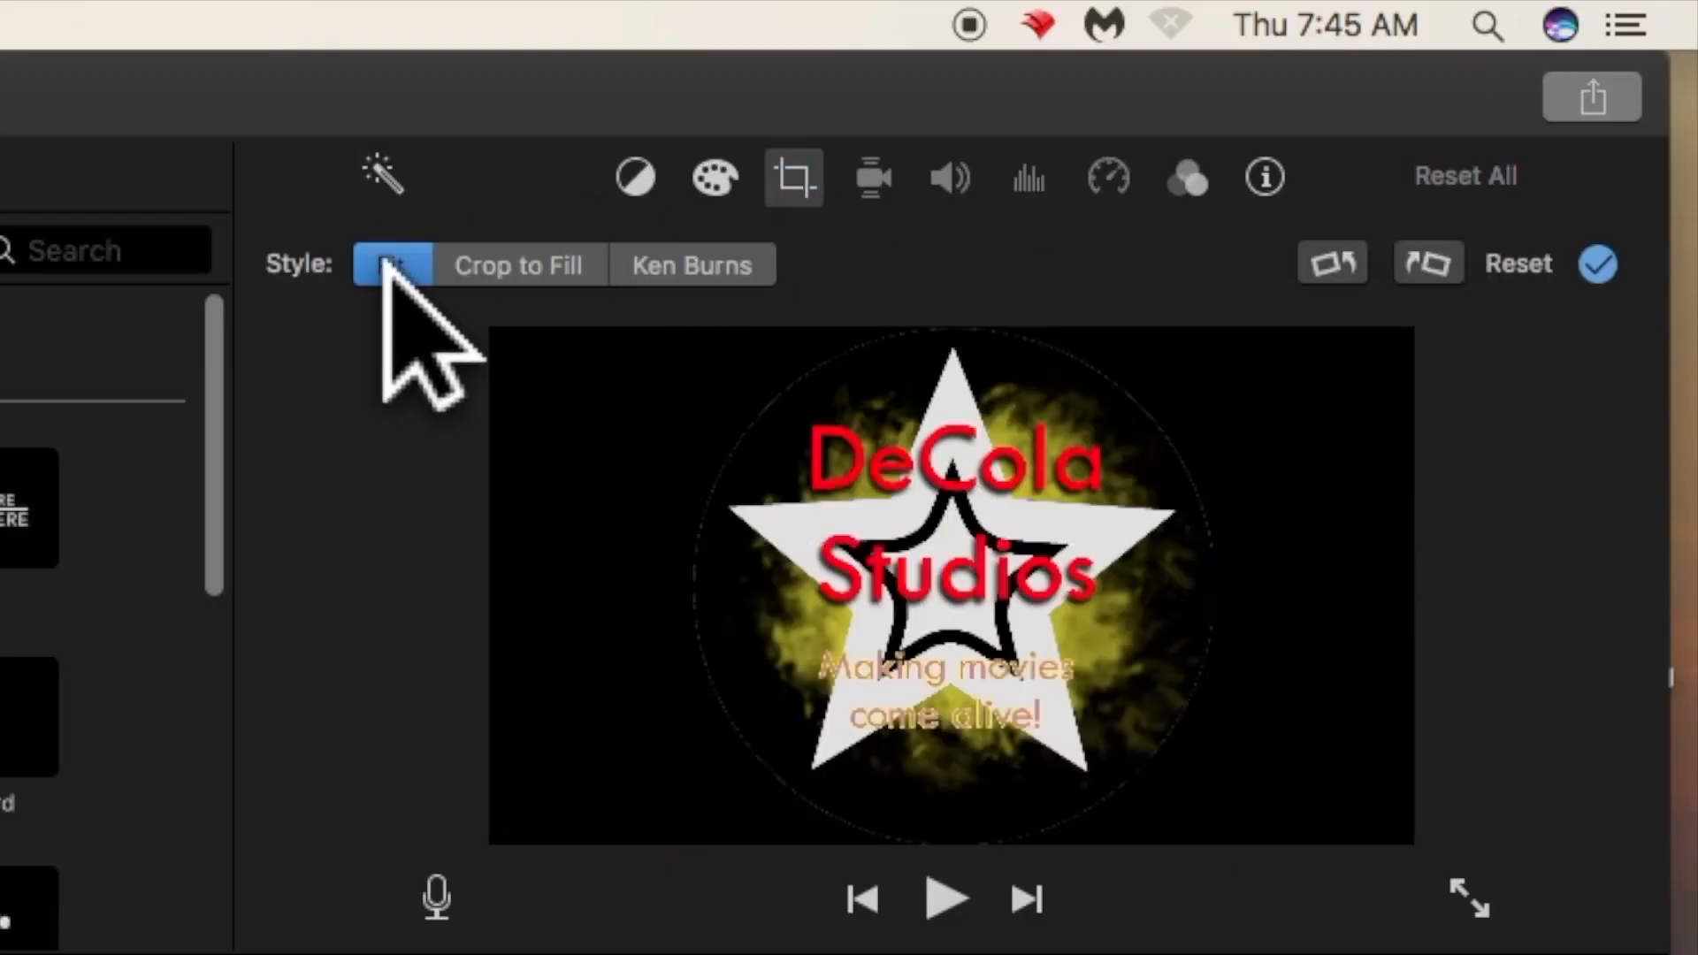
left_click(1597, 263)
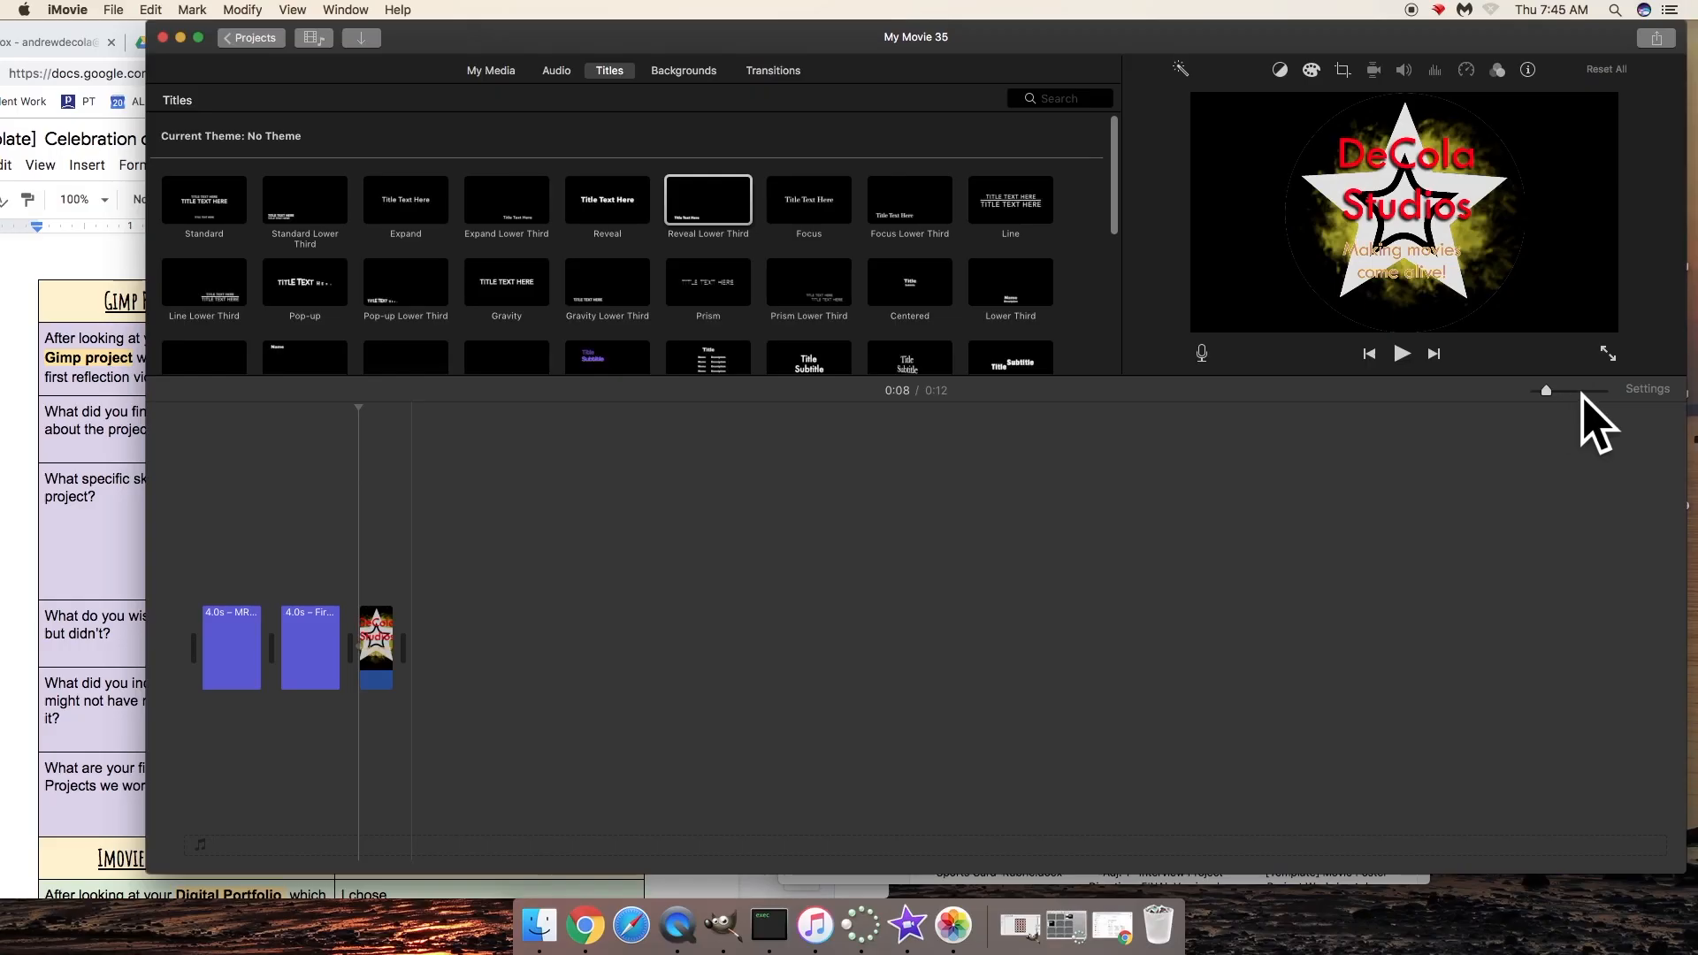
Play back the timeline from the second title through the logo image.
left_click(1570, 389)
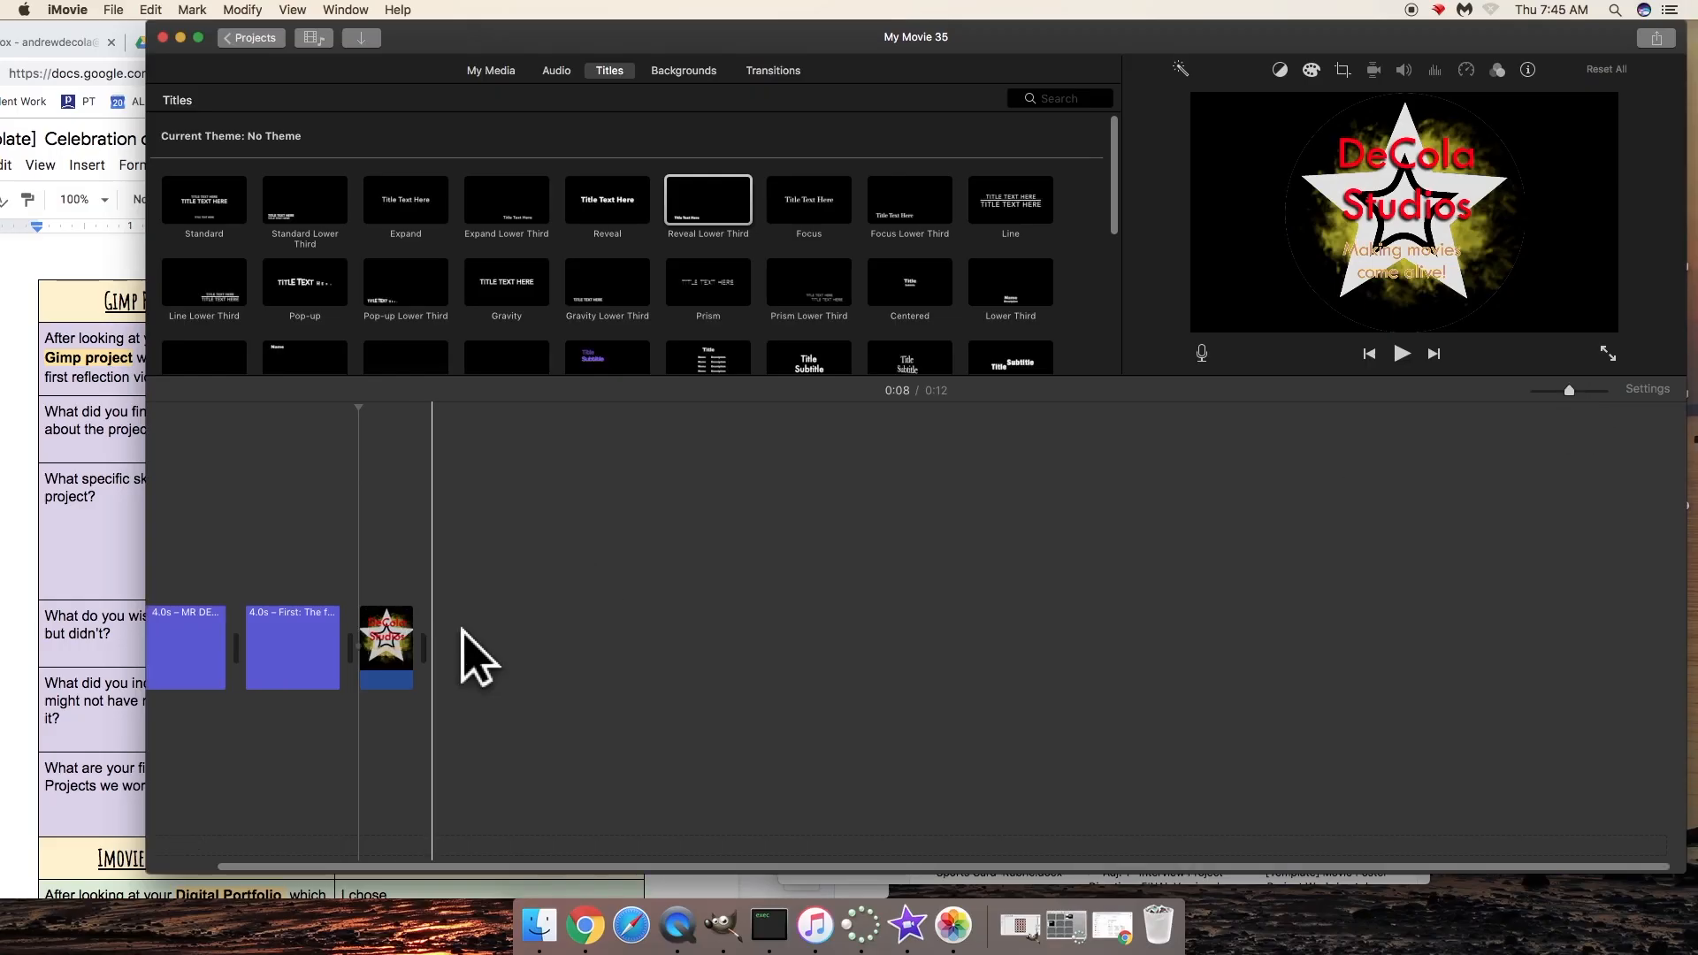
left_click(387, 639)
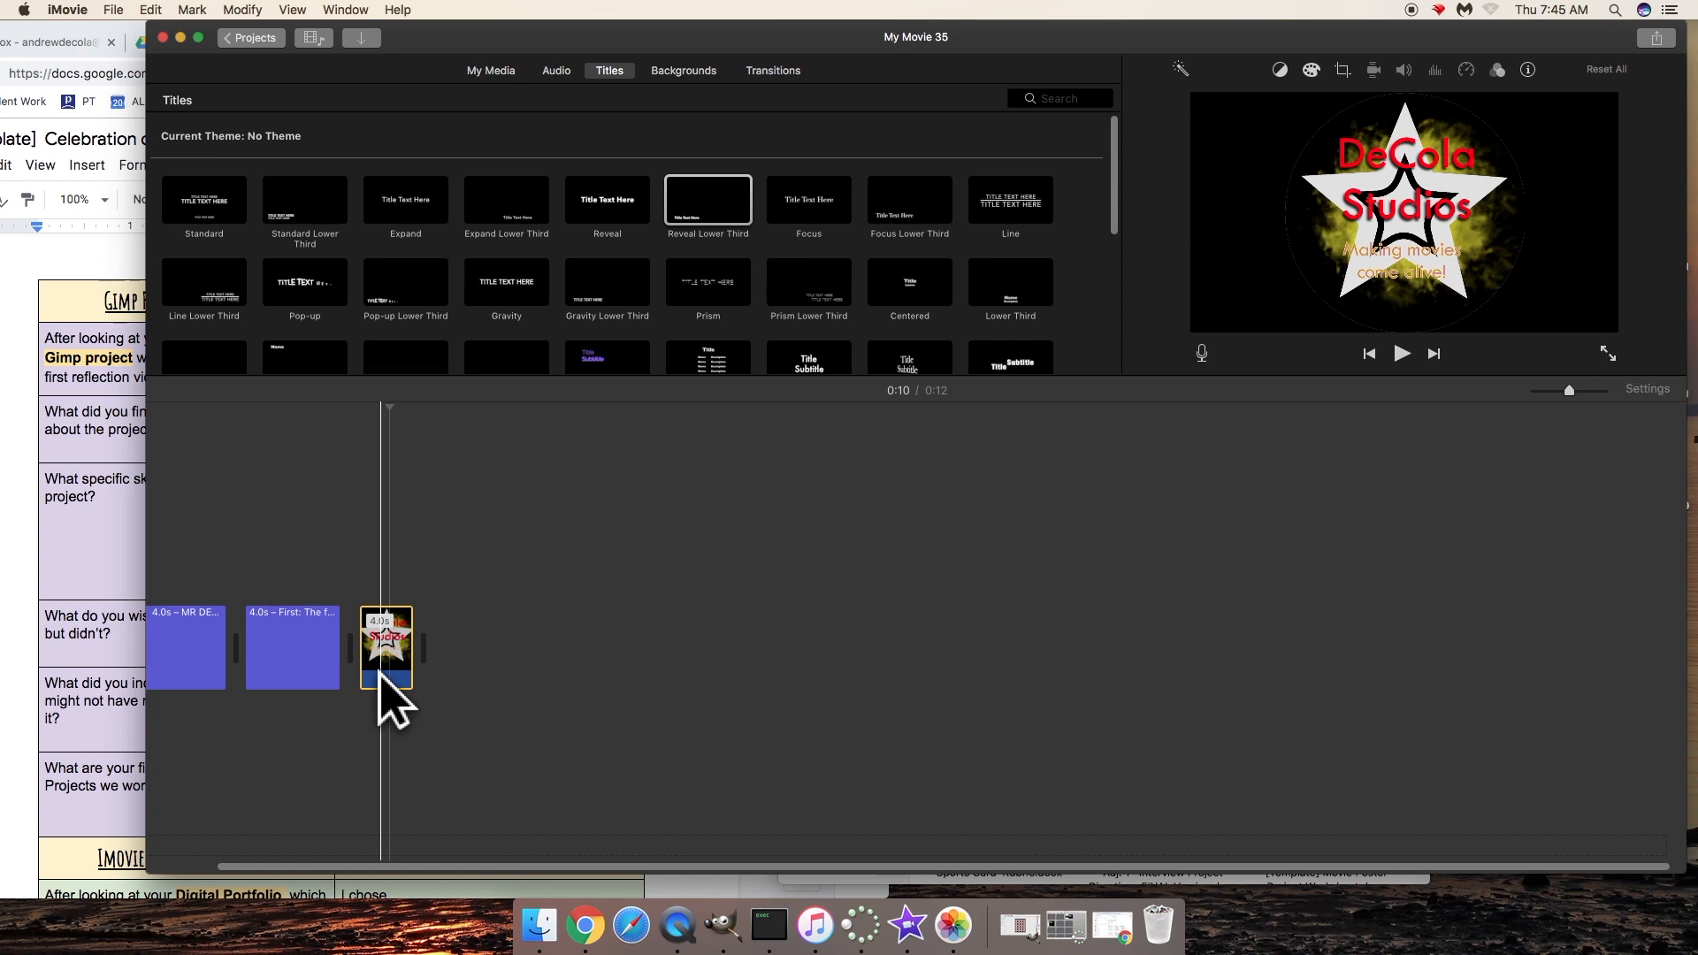
left_click(320, 559)
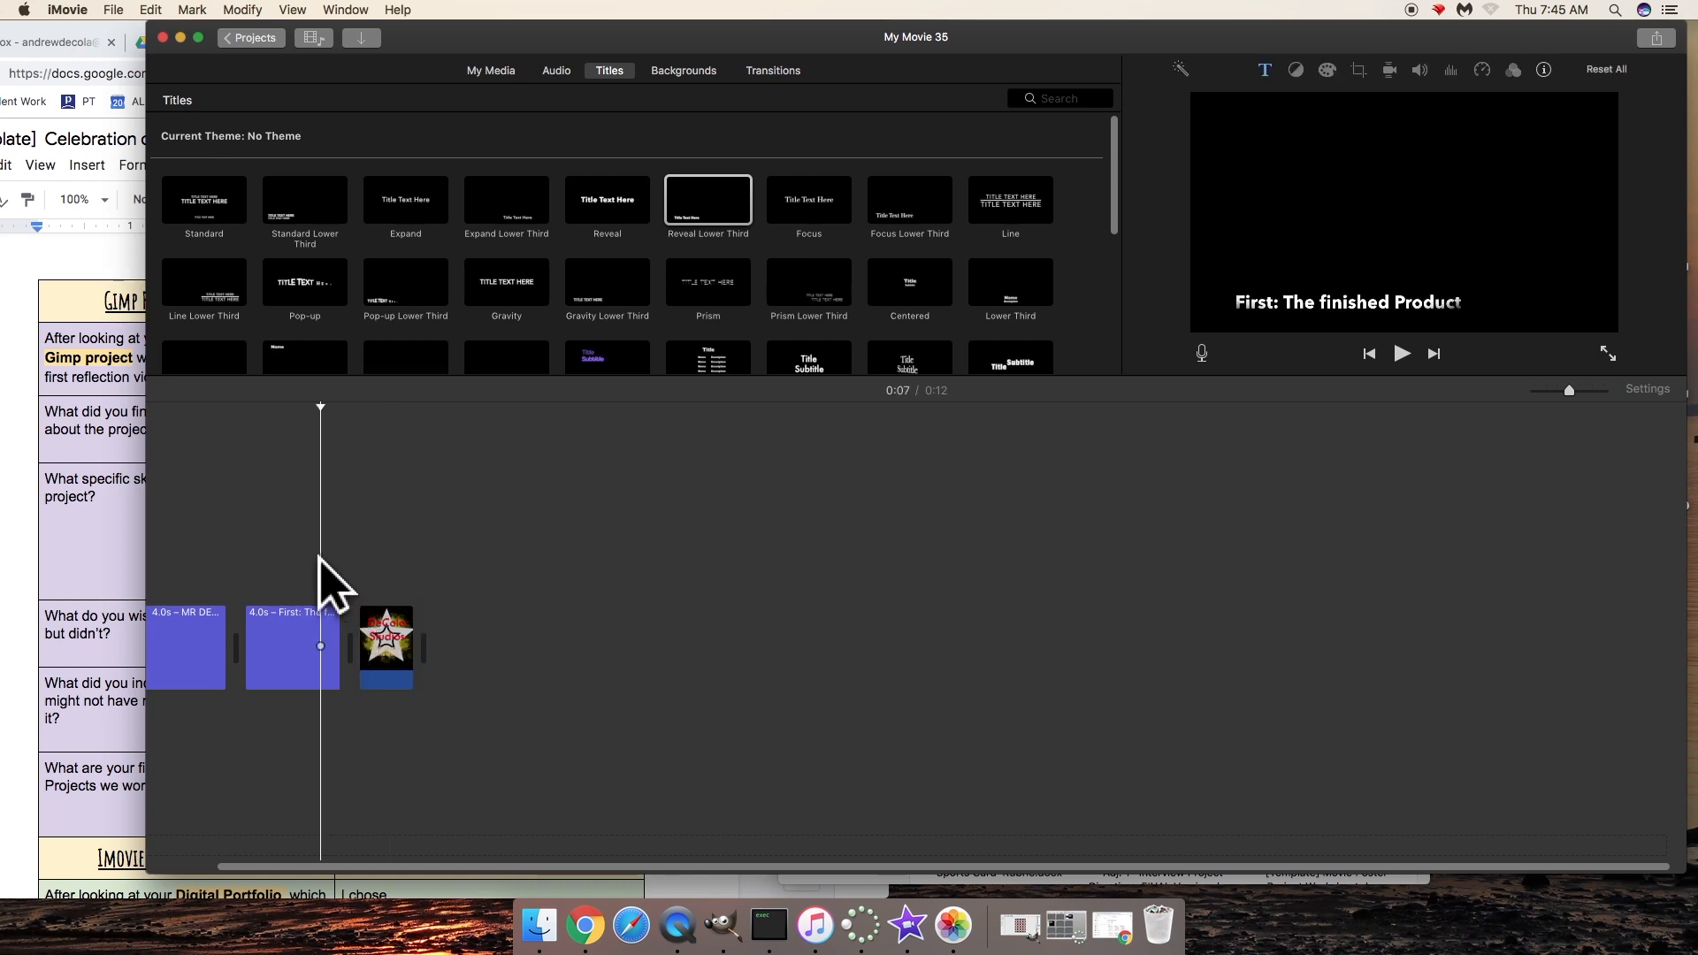
key("space")
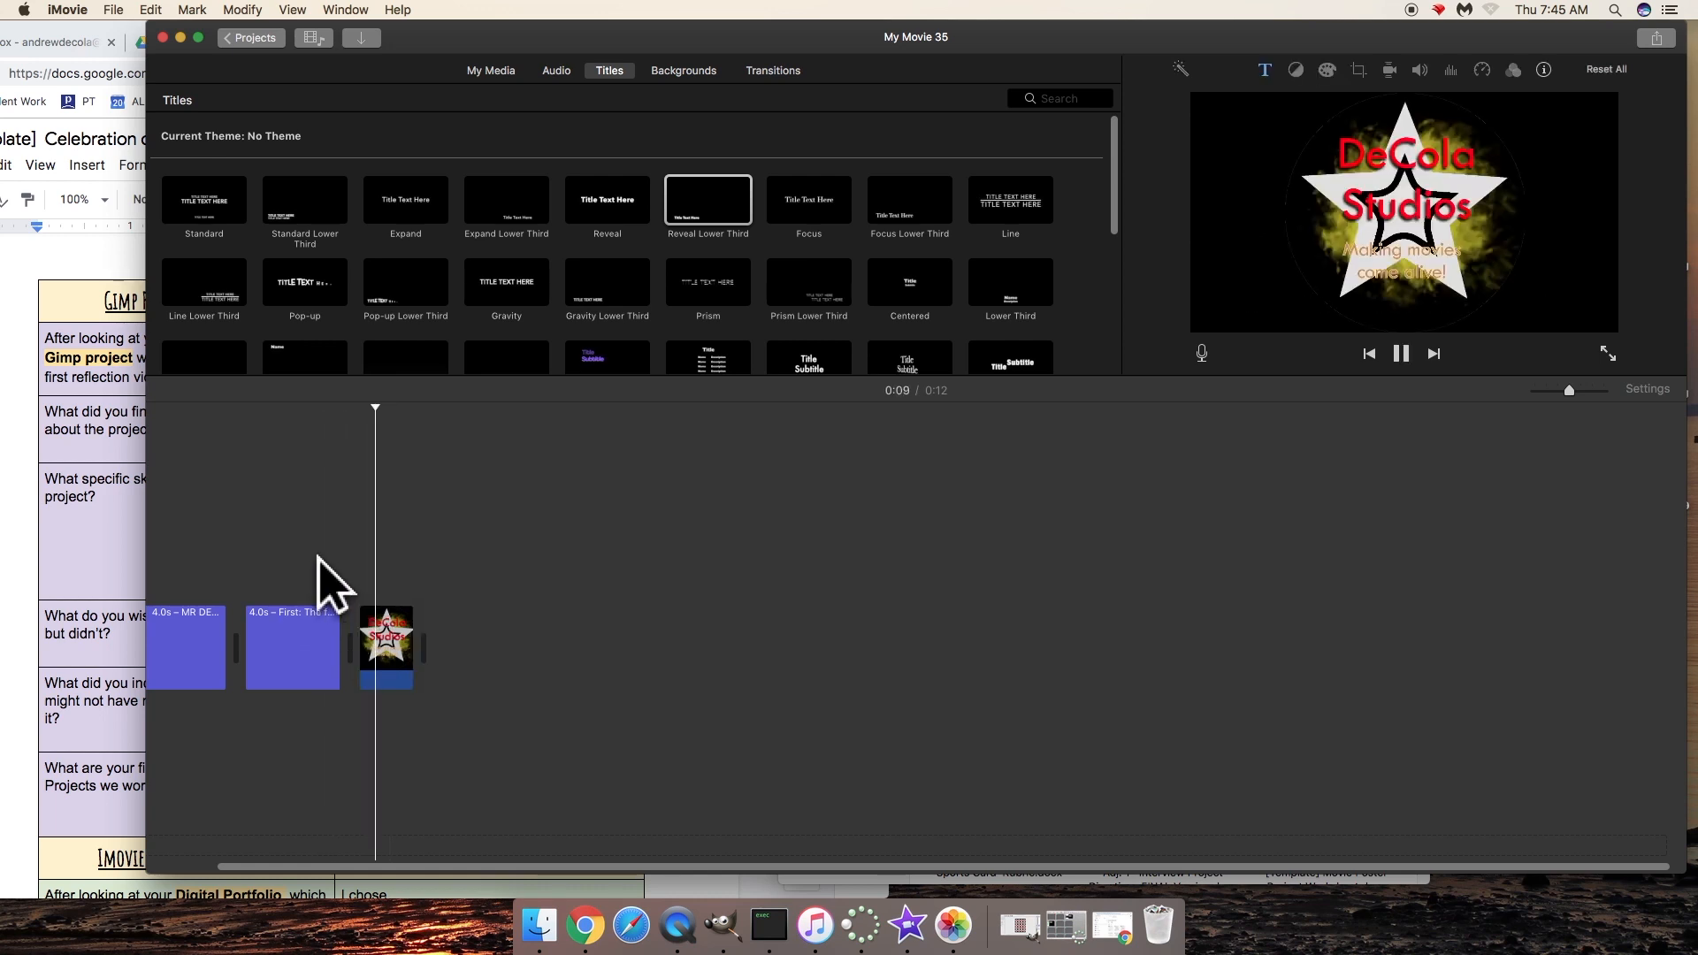
left_click(258, 558)
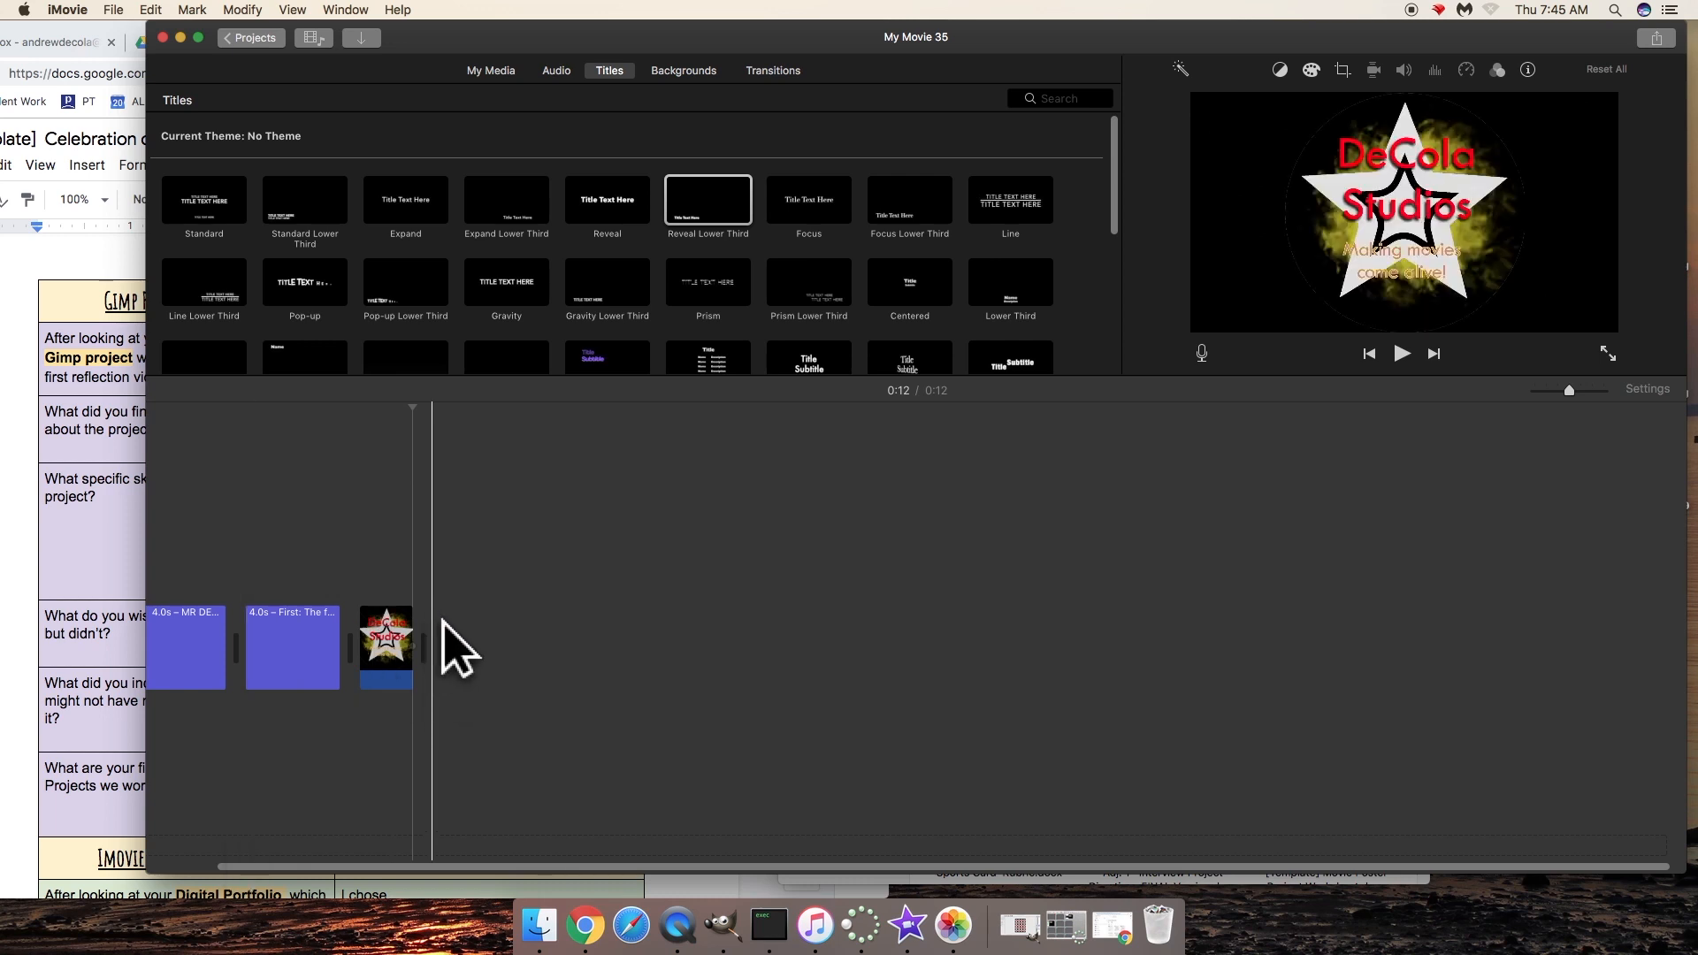
Extend the logo image clip to about 10 seconds, and trim it back to about 4 seconds.
left_click(378, 644)
left_click_drag(409, 644, 496, 652)
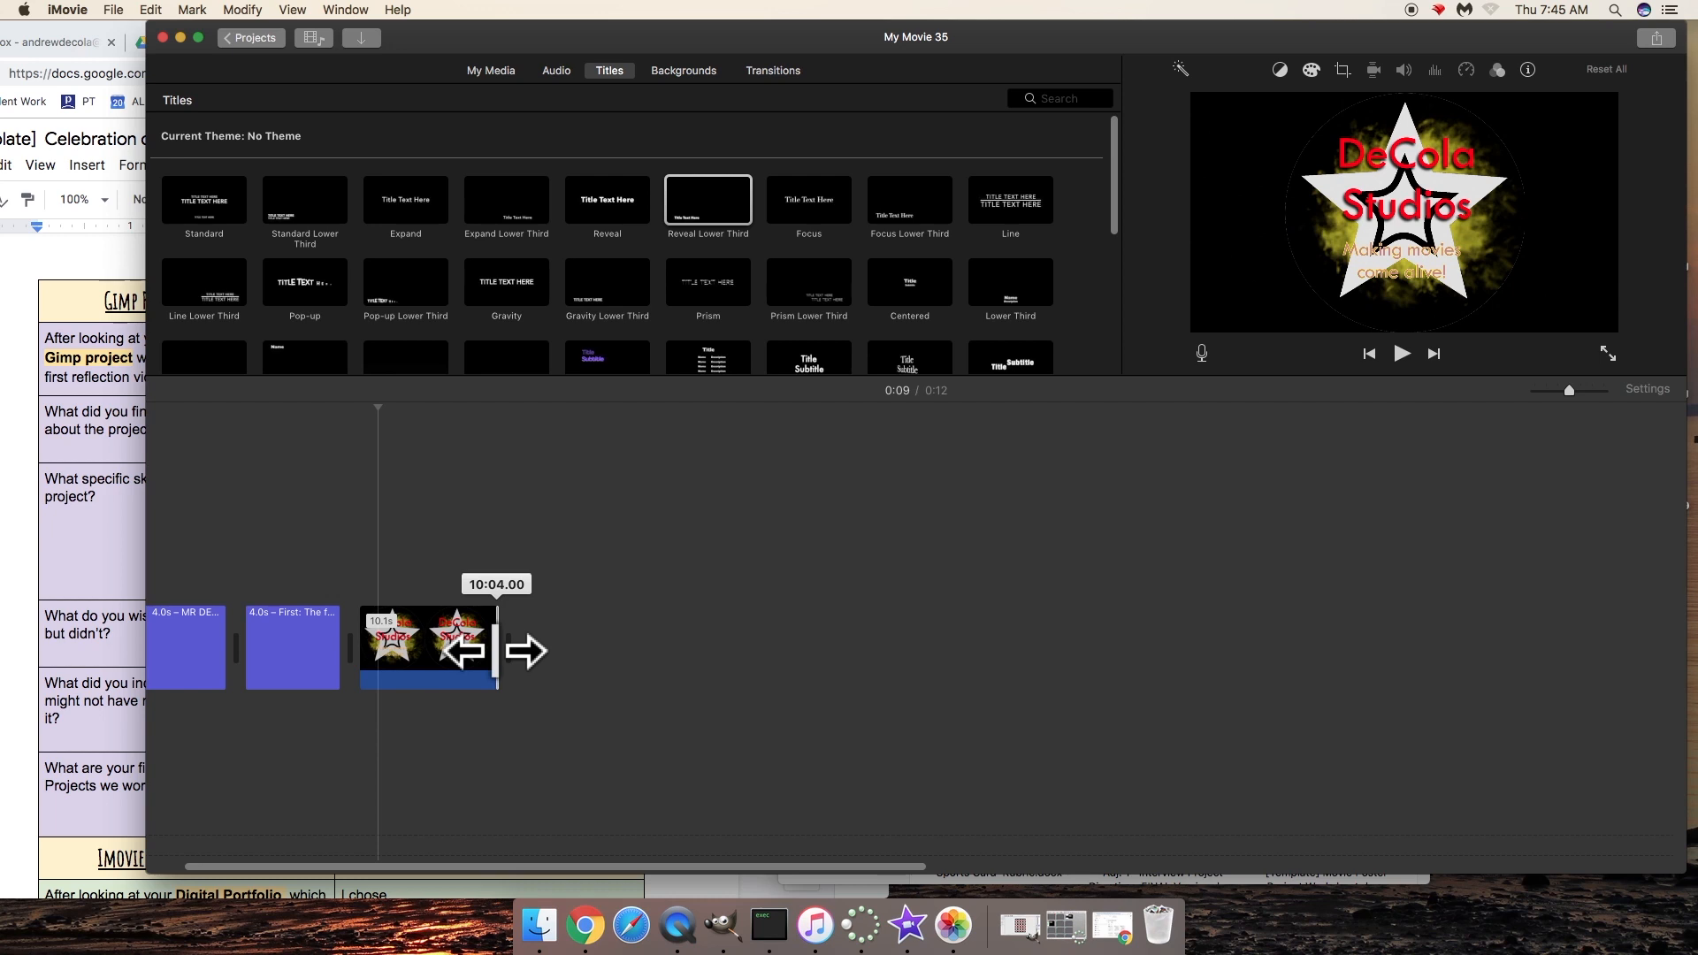
left_click_drag(496, 652, 413, 654)
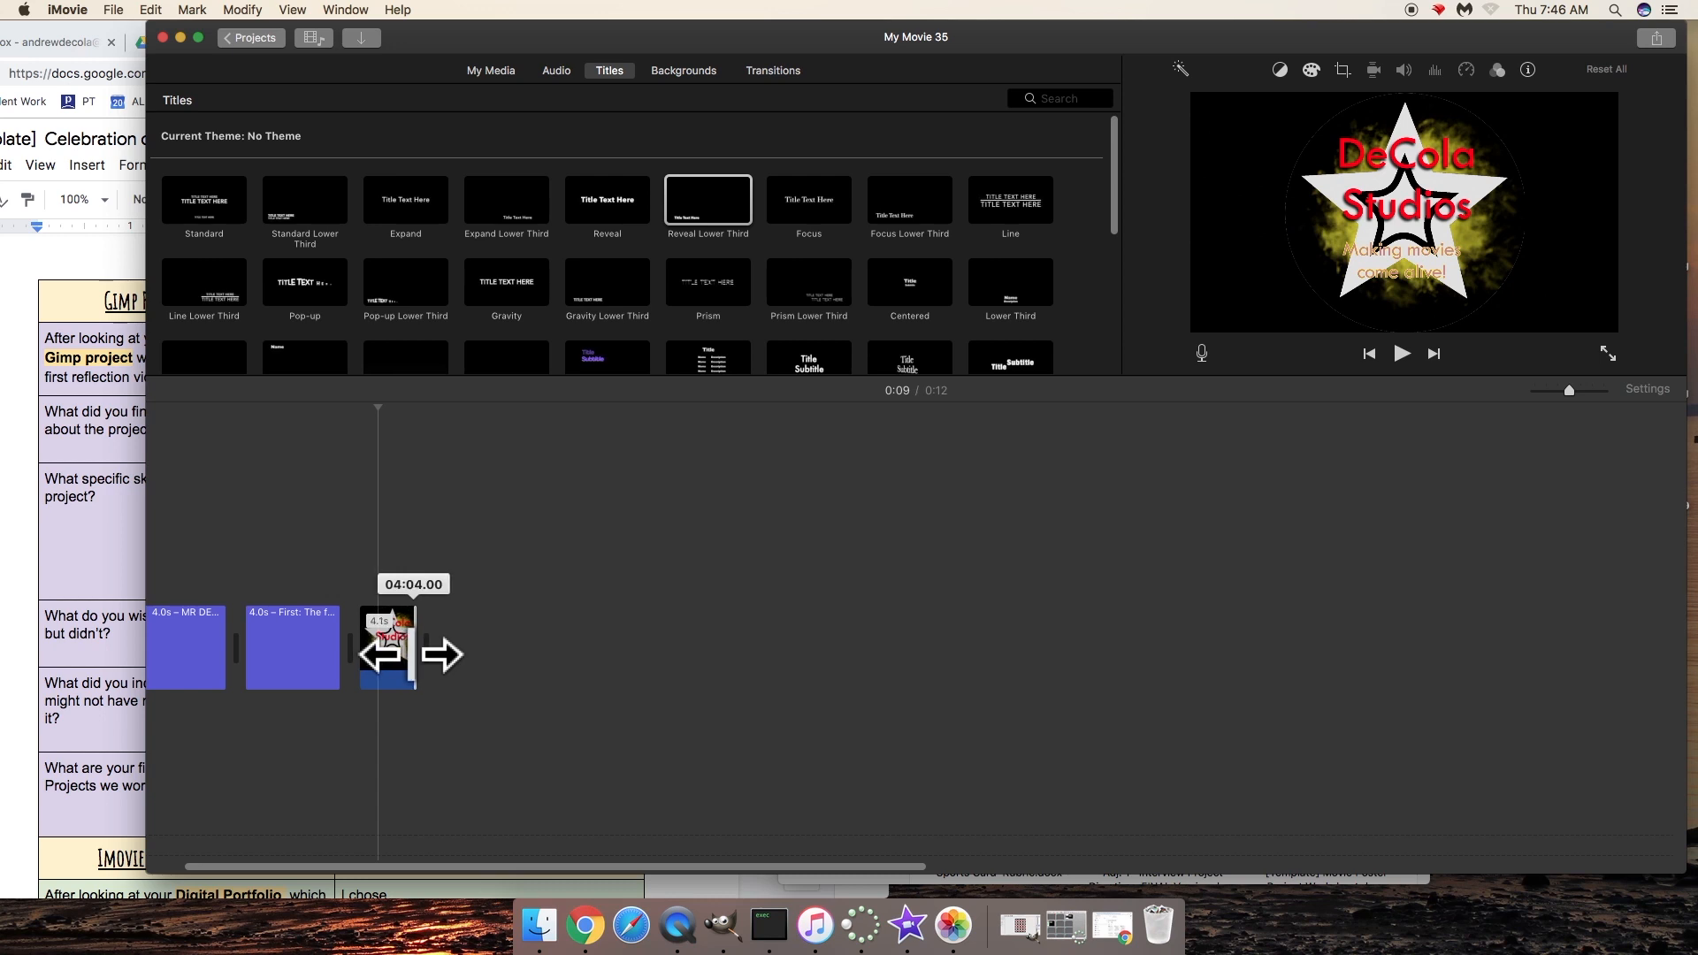
left_click_drag(412, 654, 413, 654)
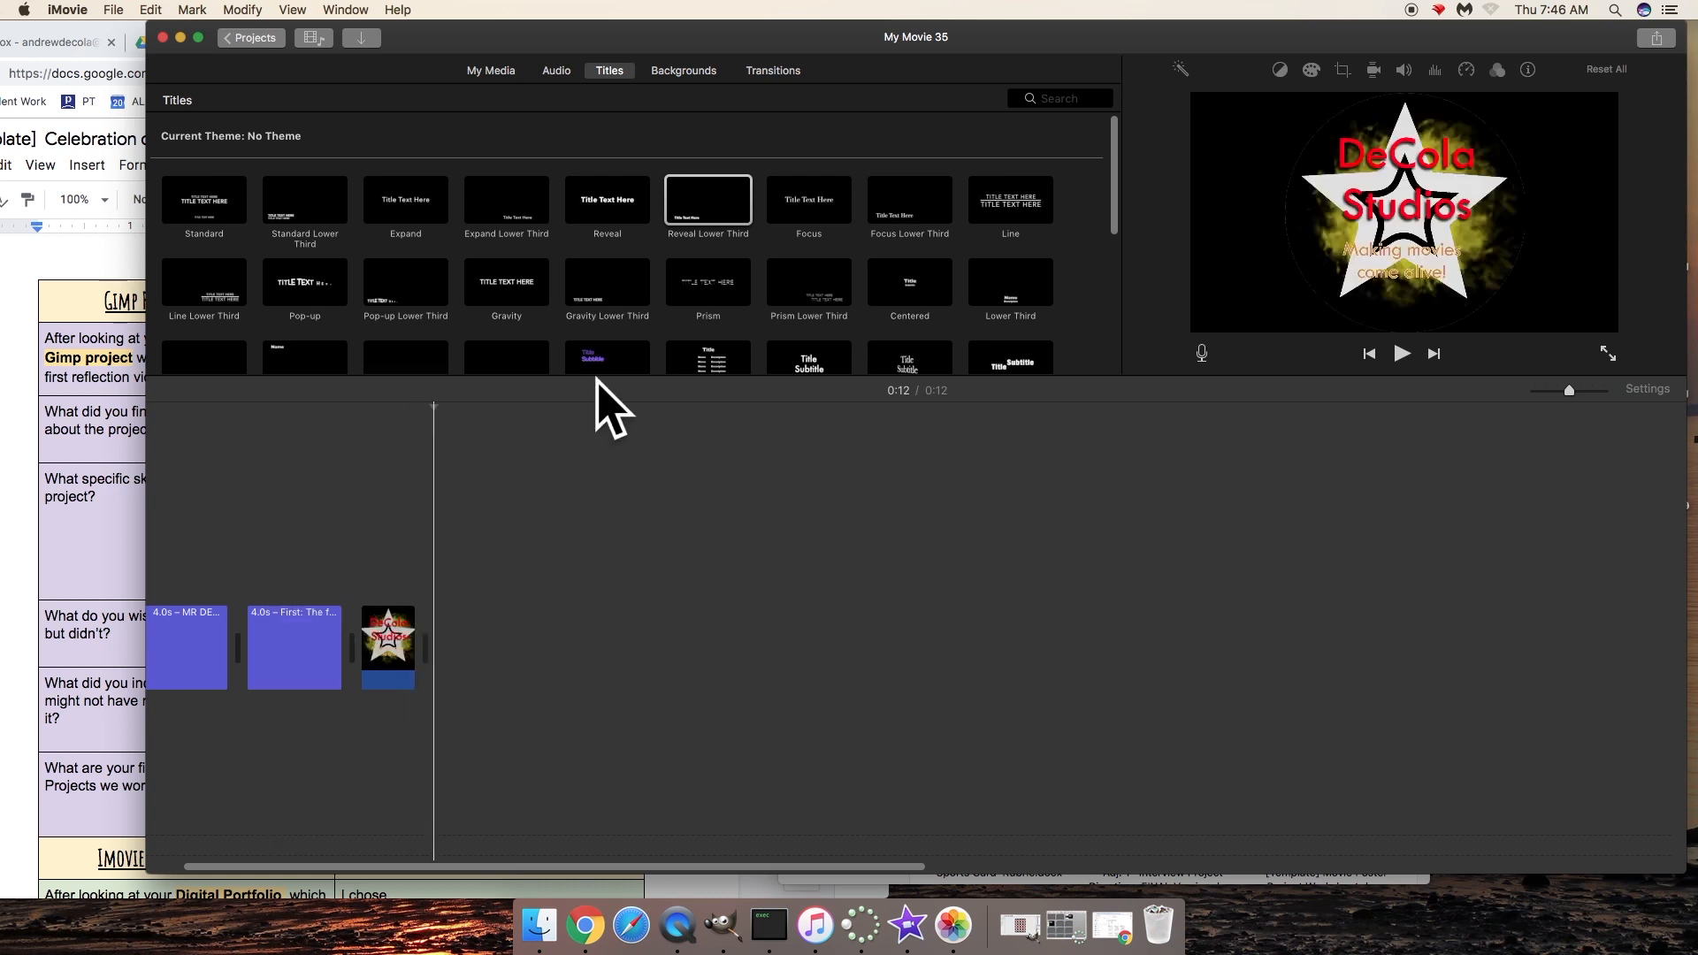
Add a Far Far Away title to the timeline after the logo image.
scroll(698, 354, "down", 5)
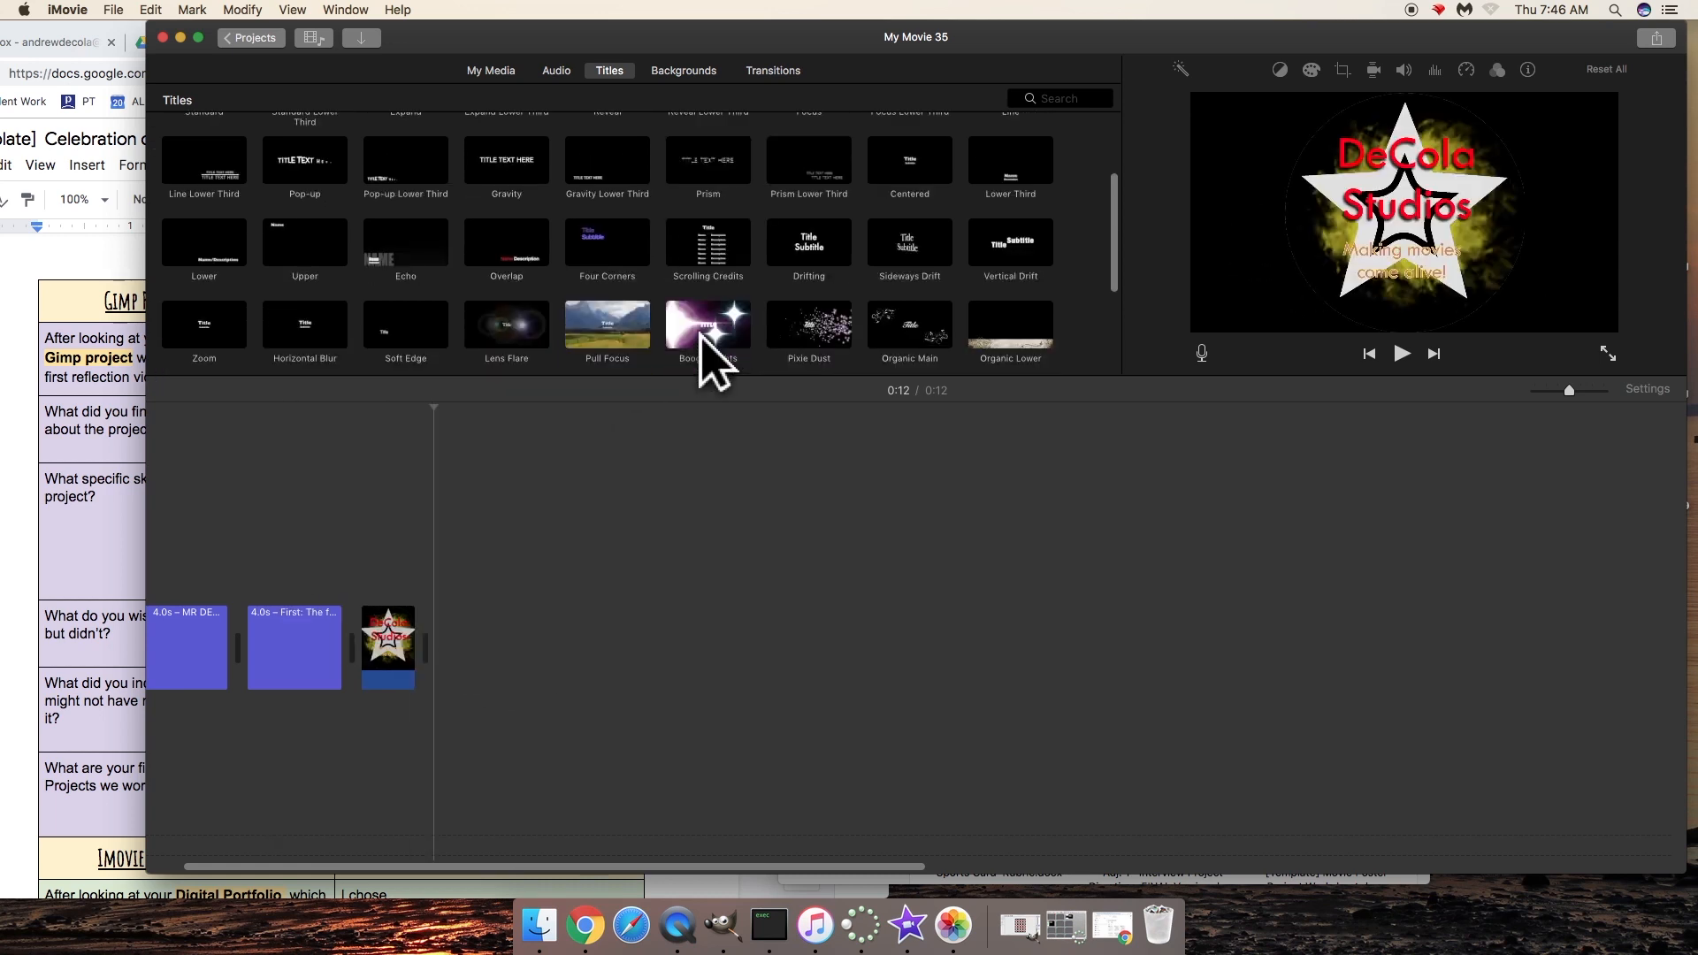
left_click(527, 287)
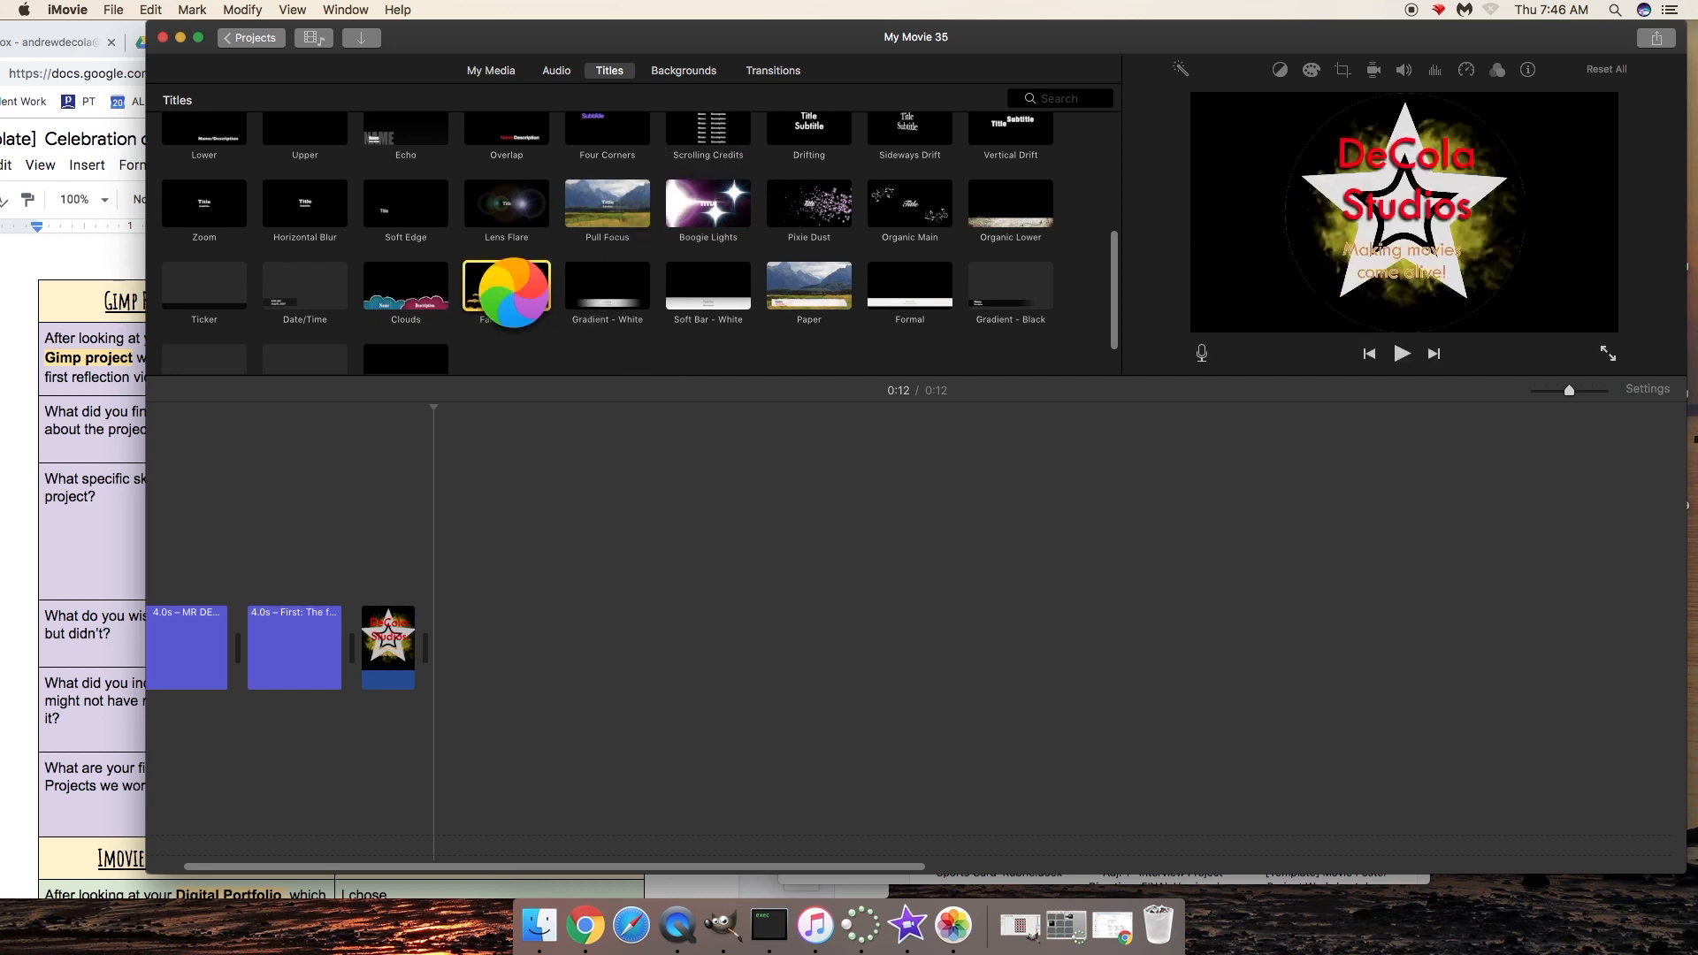
left_click_drag(506, 286, 475, 665)
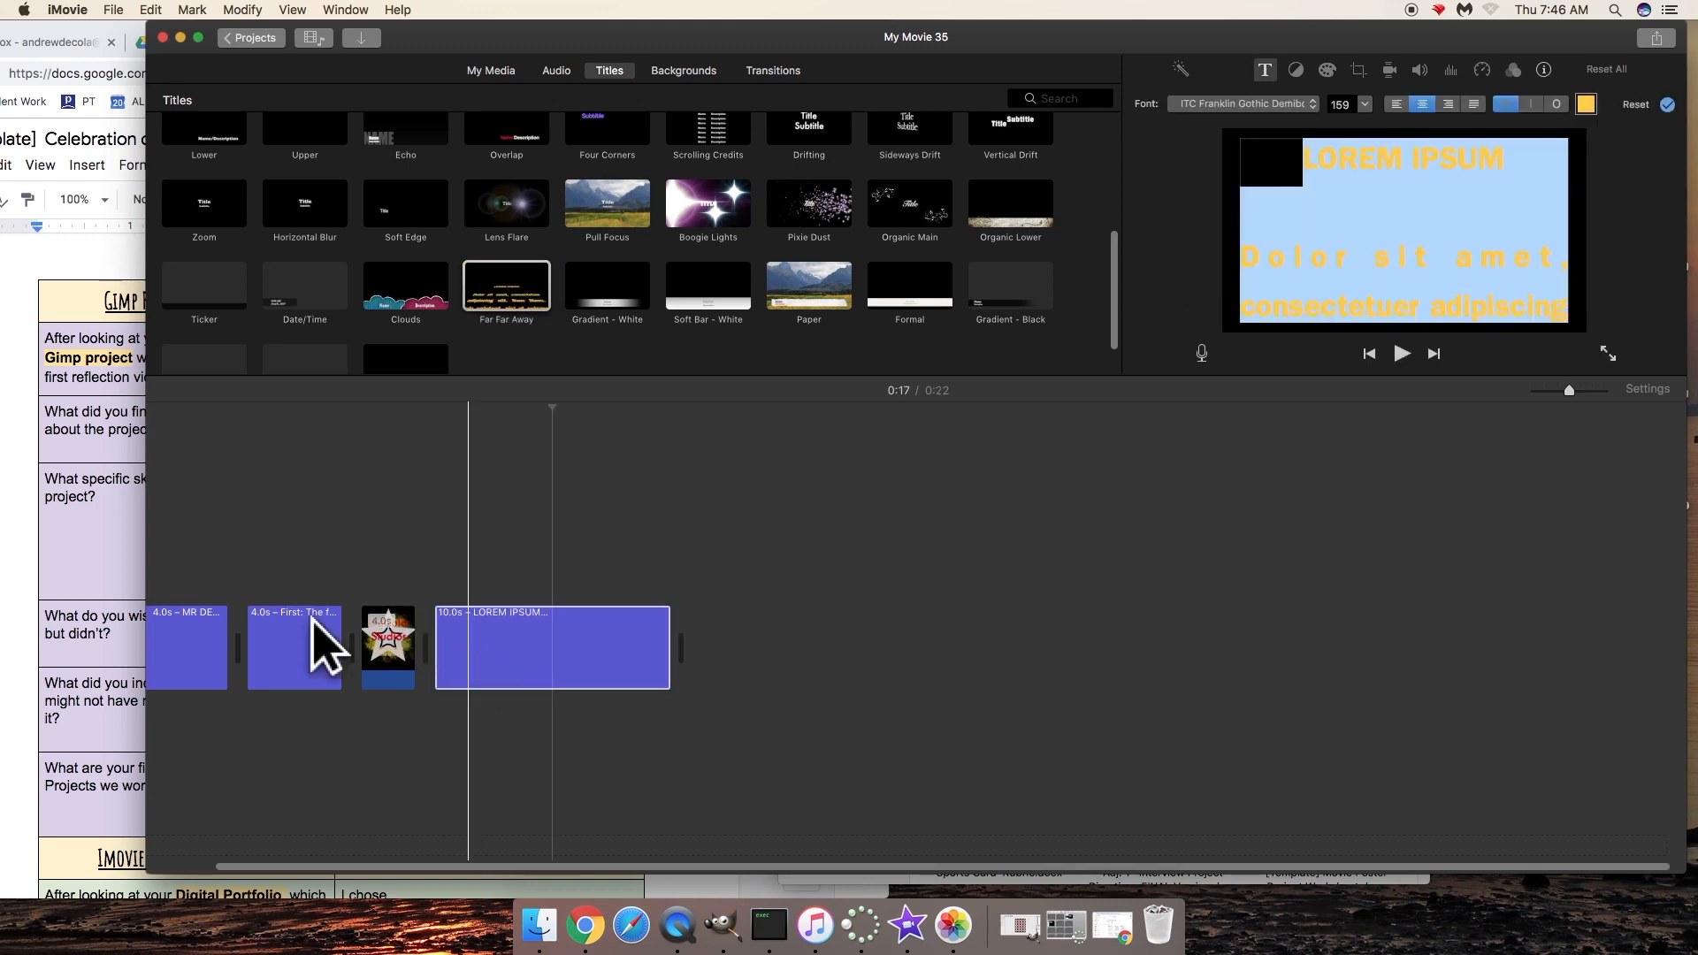
Narrow the Chrome window with the planning sheet and place the iMovie window beside it so both can be used together.
left_click(79, 454)
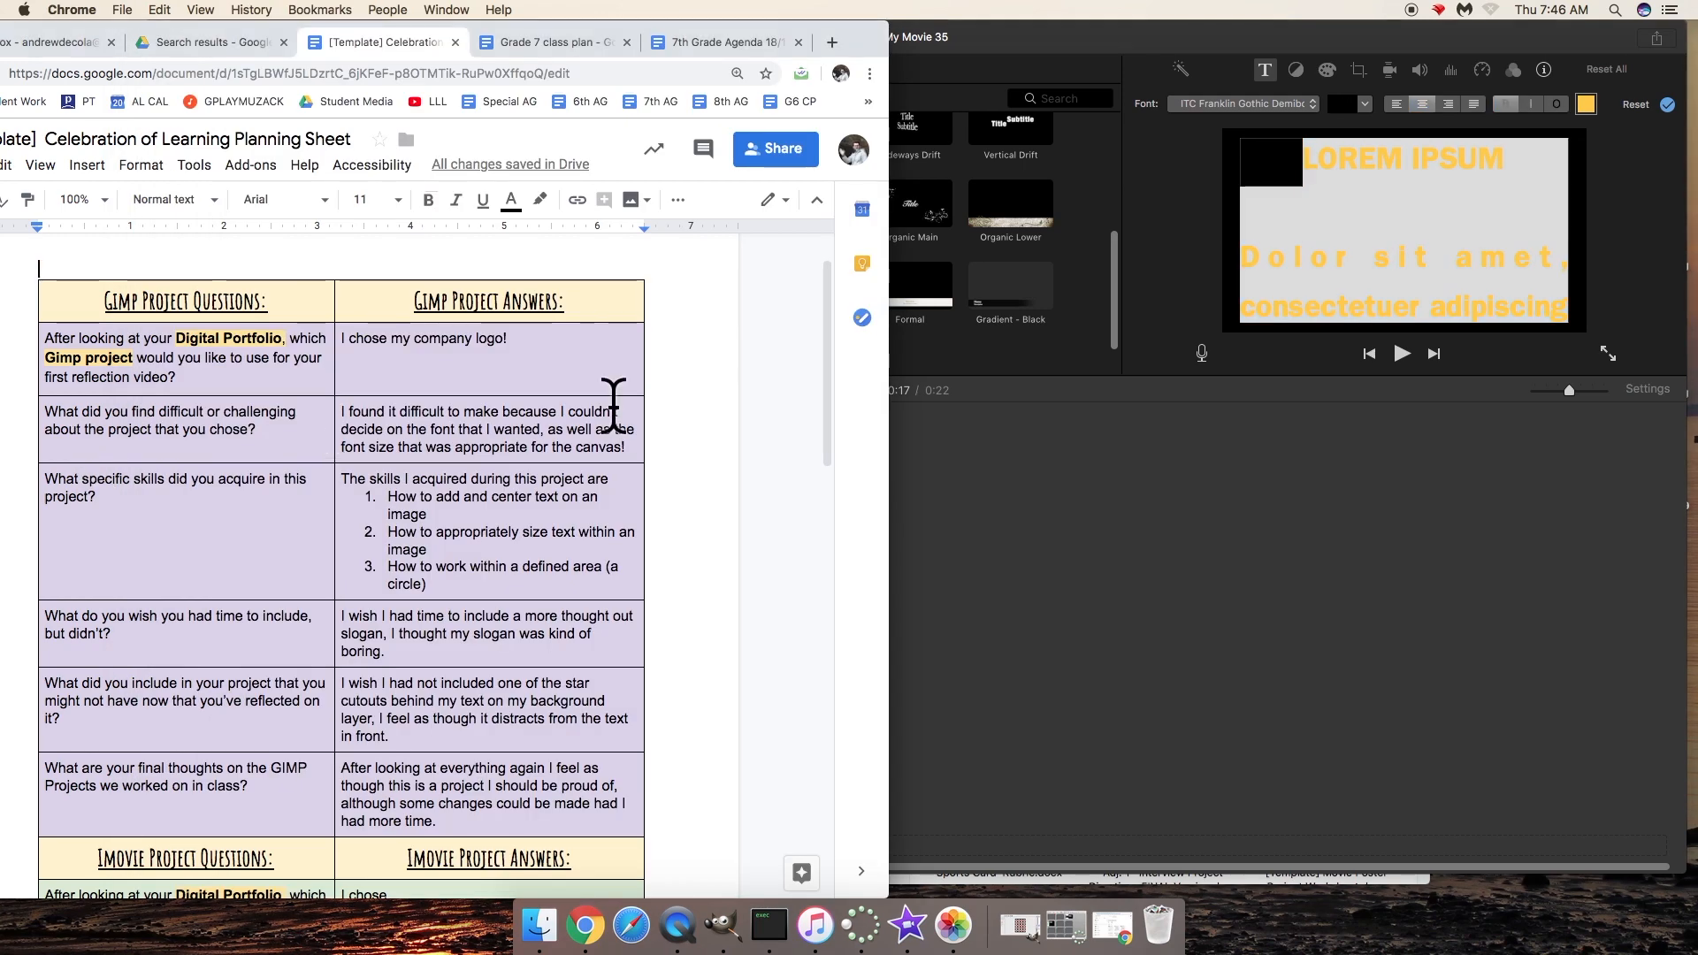
left_click_drag(891, 464, 595, 461)
left_click(669, 495)
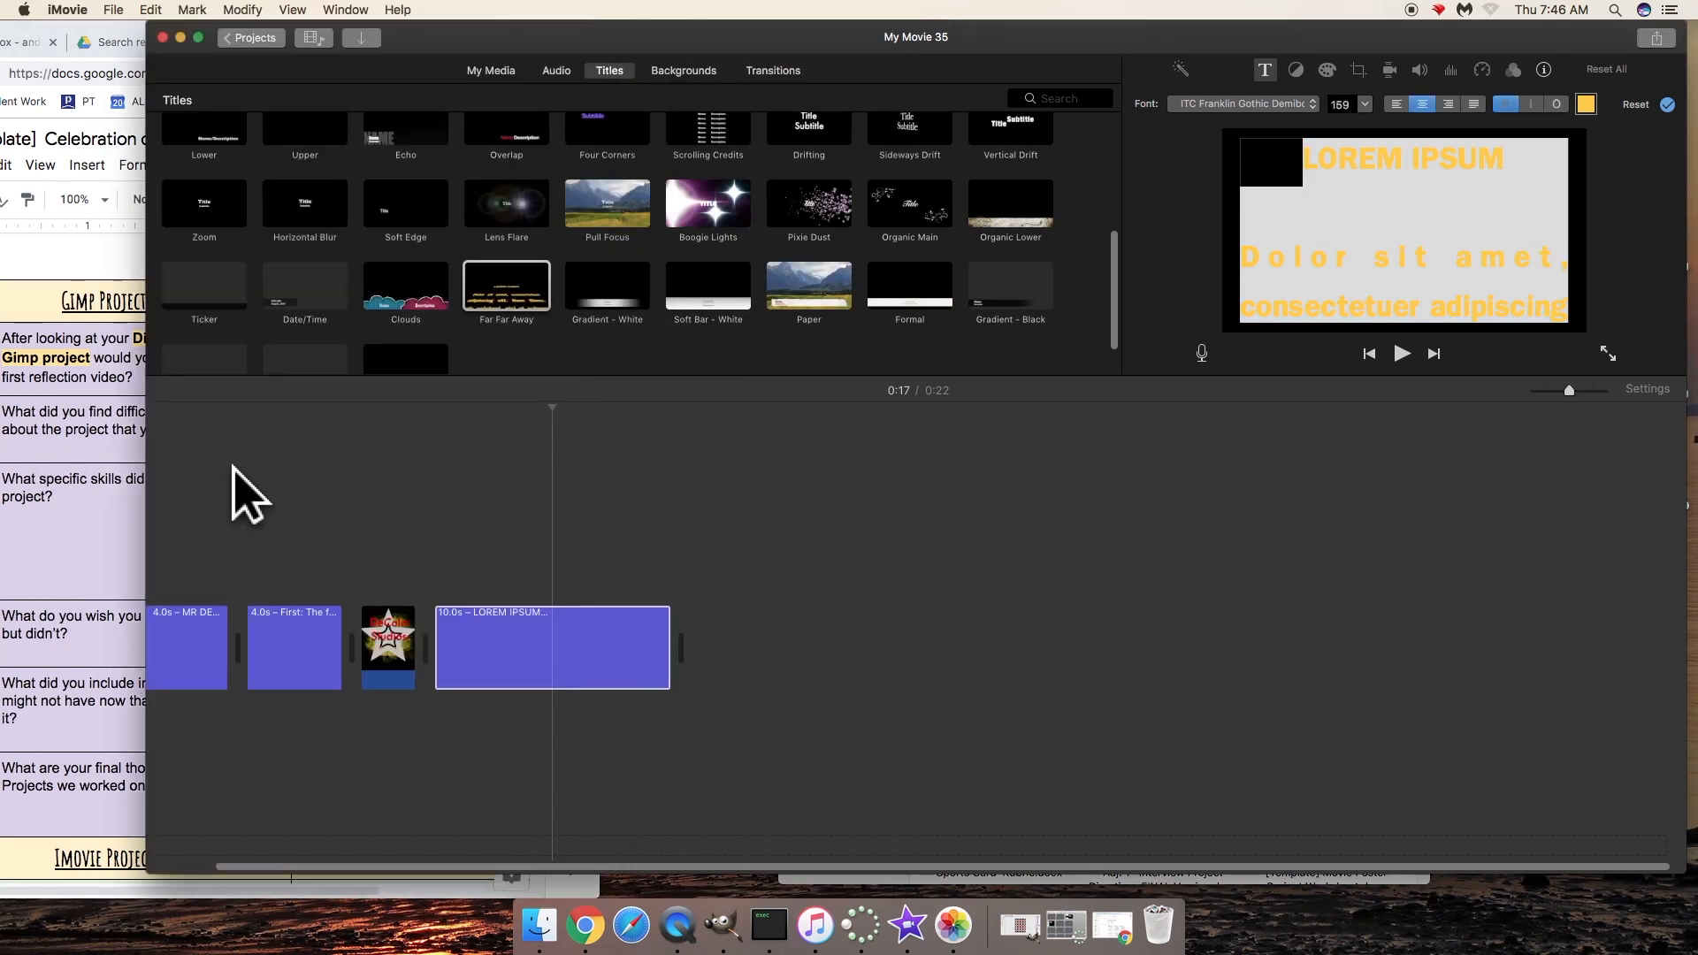
left_click_drag(434, 40, 556, 39)
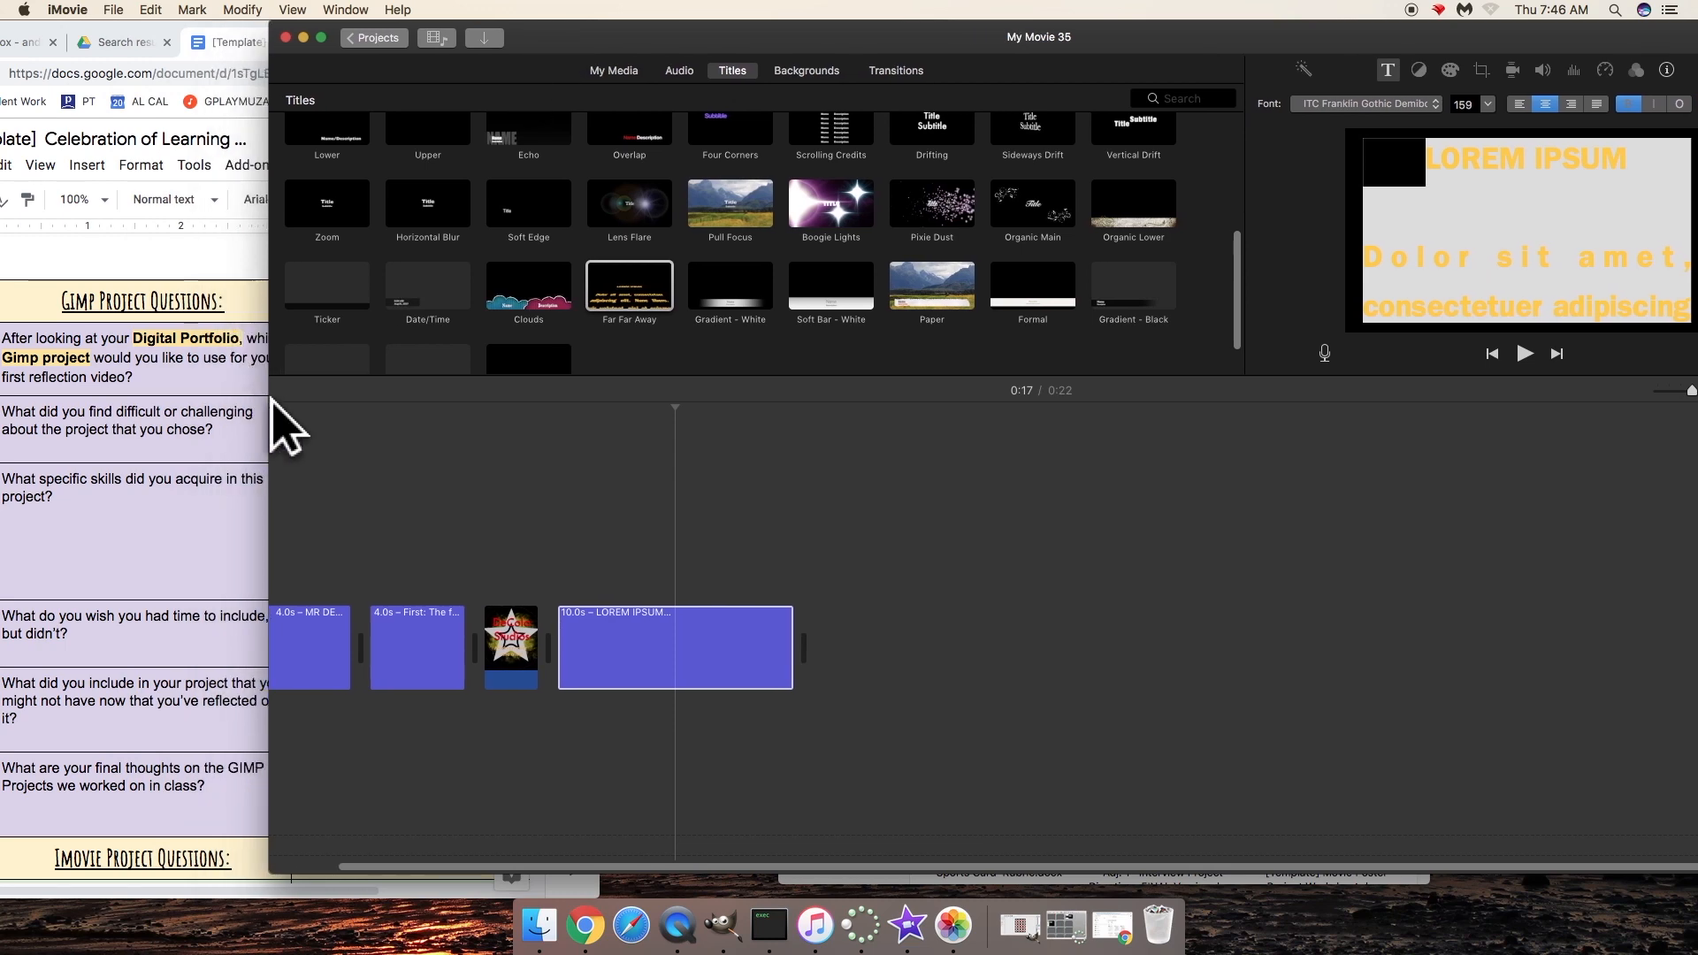
left_click_drag(326, 416, 738, 435)
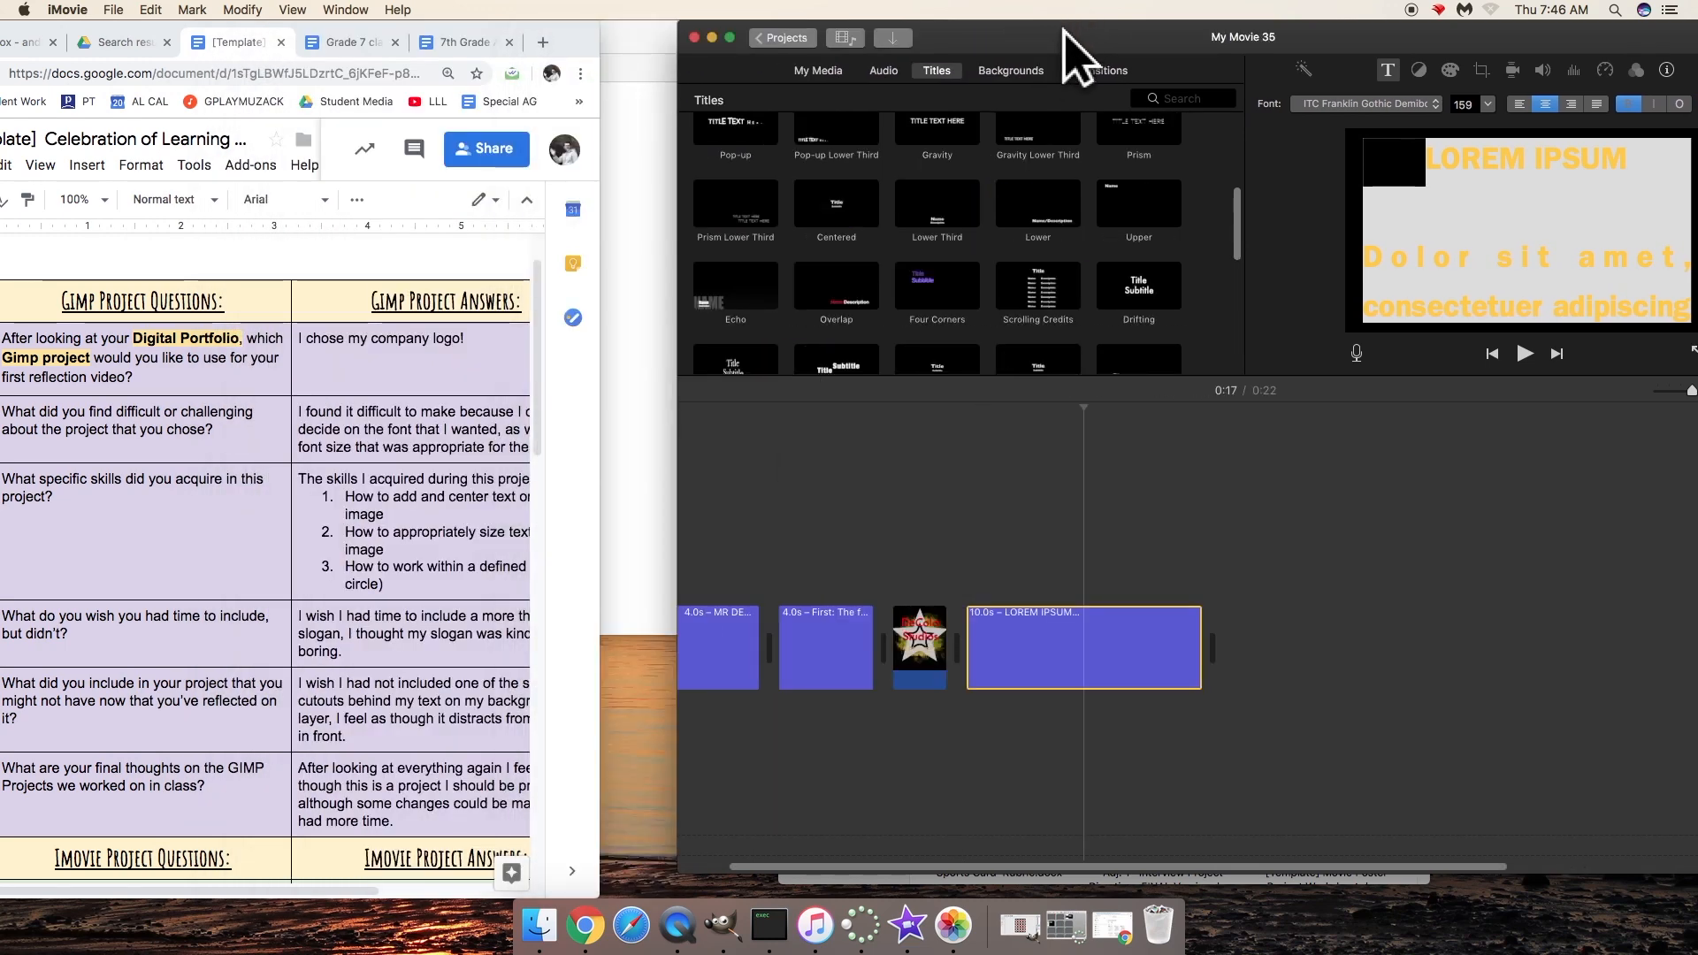
left_click_drag(1066, 33, 938, 33)
In the planning sheet in Chrome, copy the Gimp answer starting "I found it difficult to make".
left_click(290, 404)
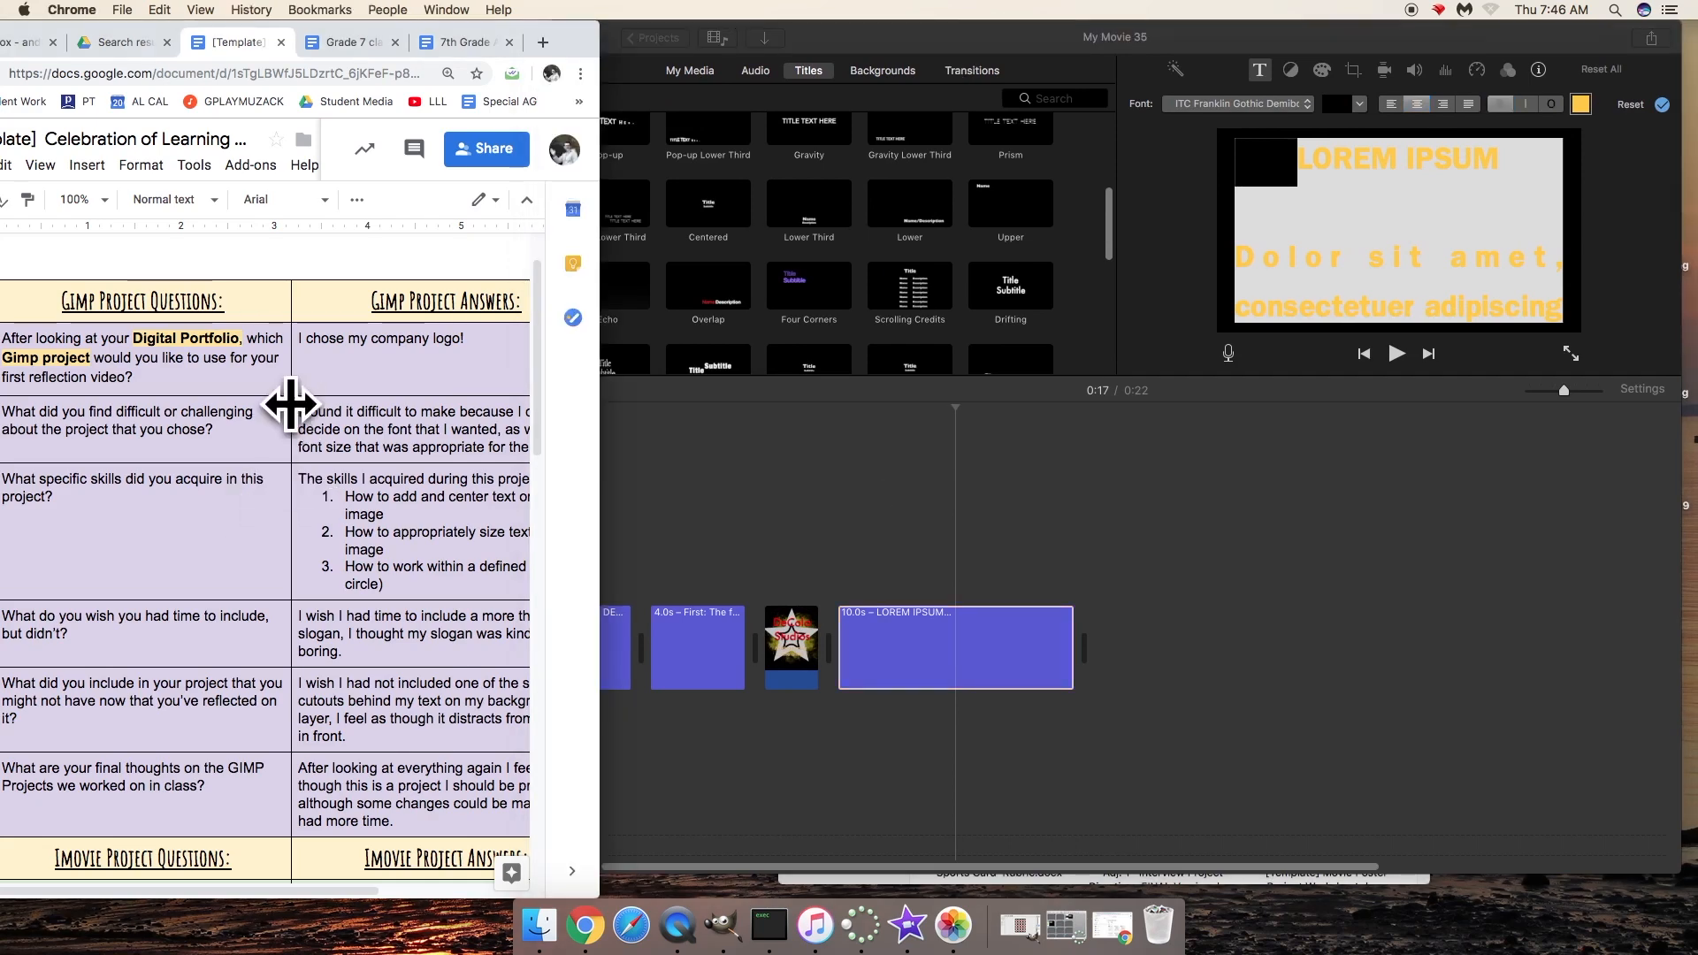
left_click(939, 446)
left_click(414, 428)
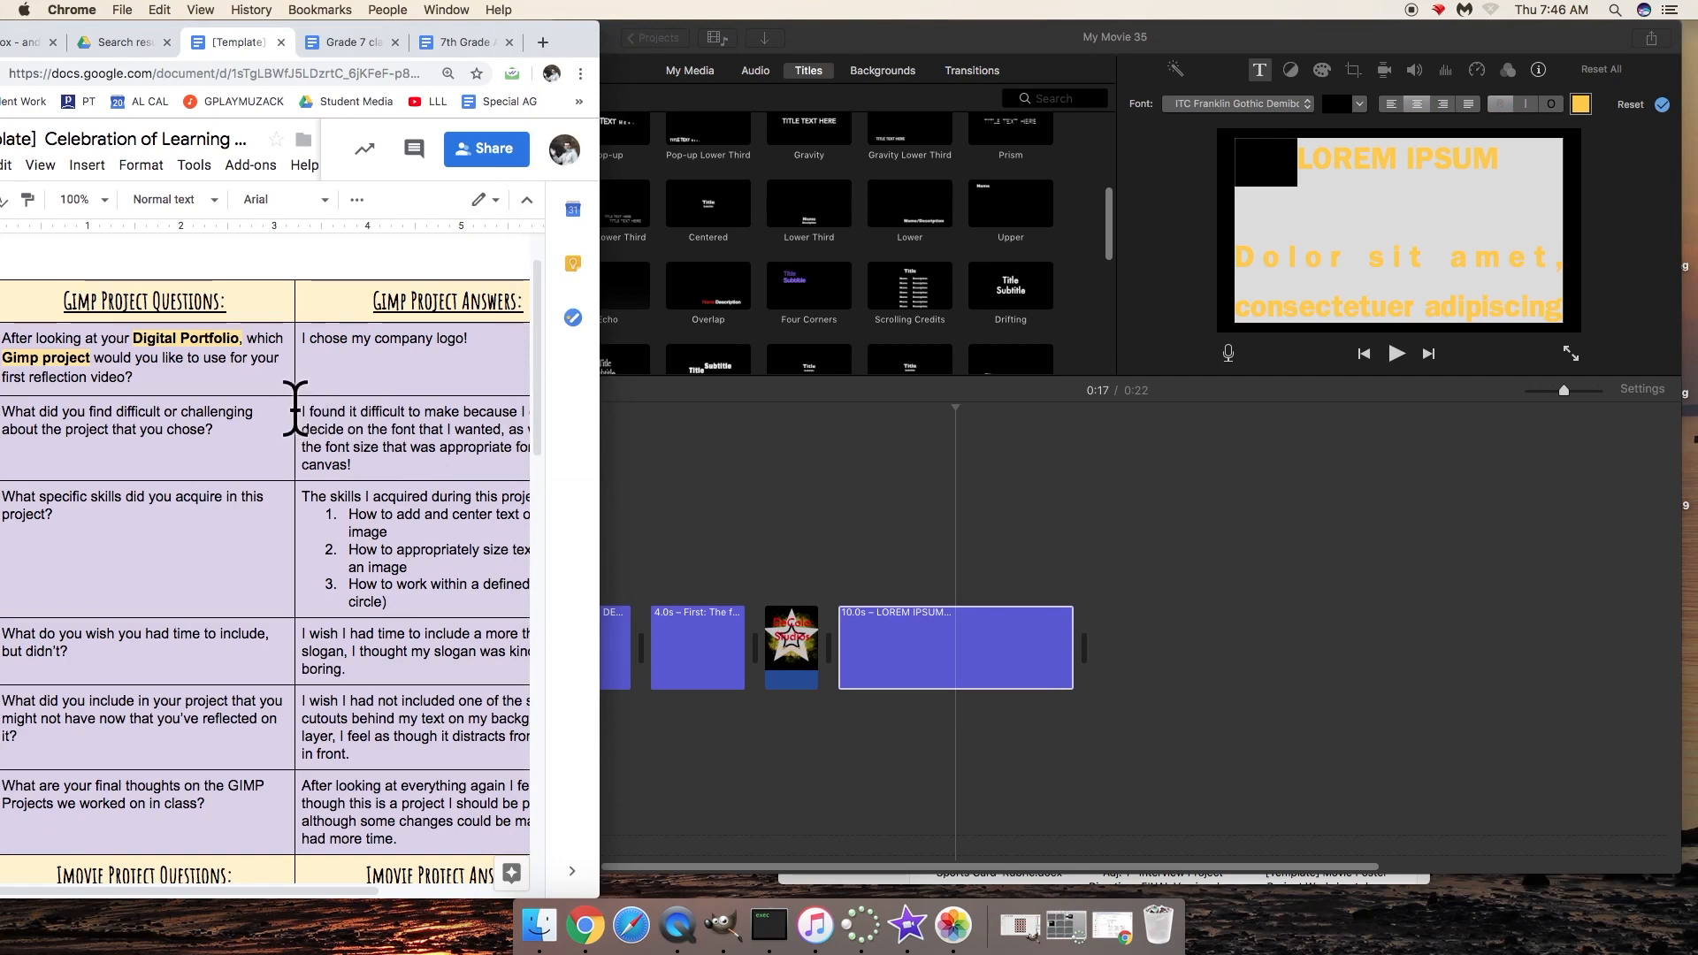
scroll(370, 457, "right", 3)
left_click_drag(229, 466, 182, 411)
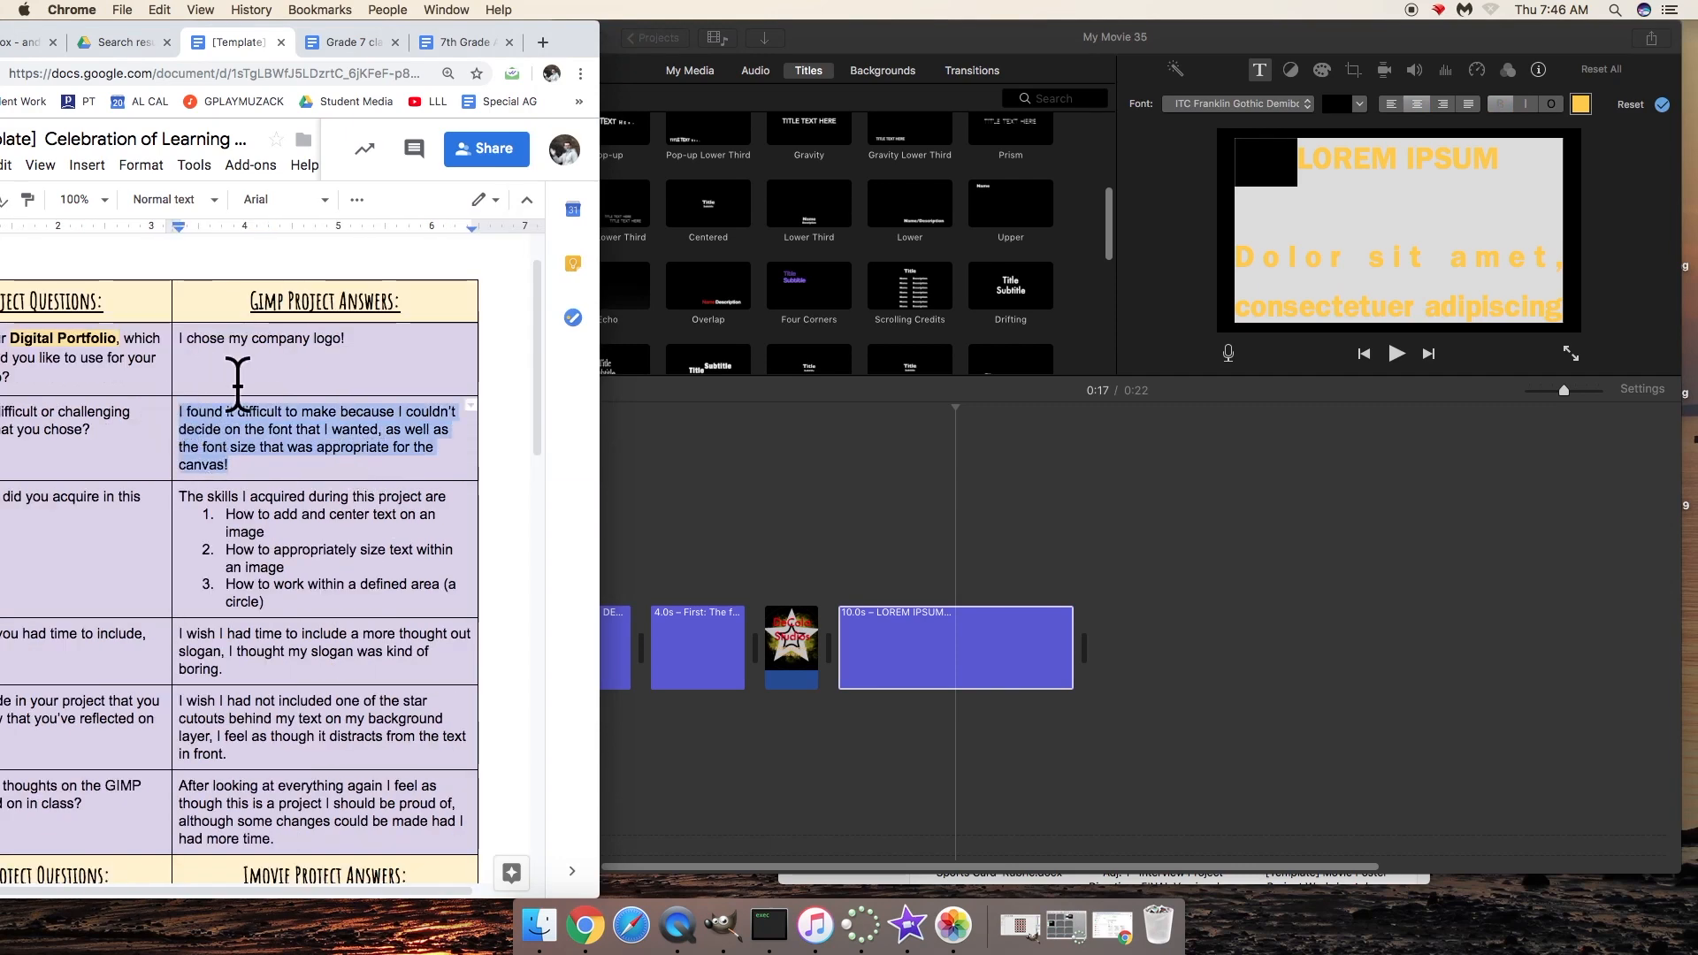
key("super+c")
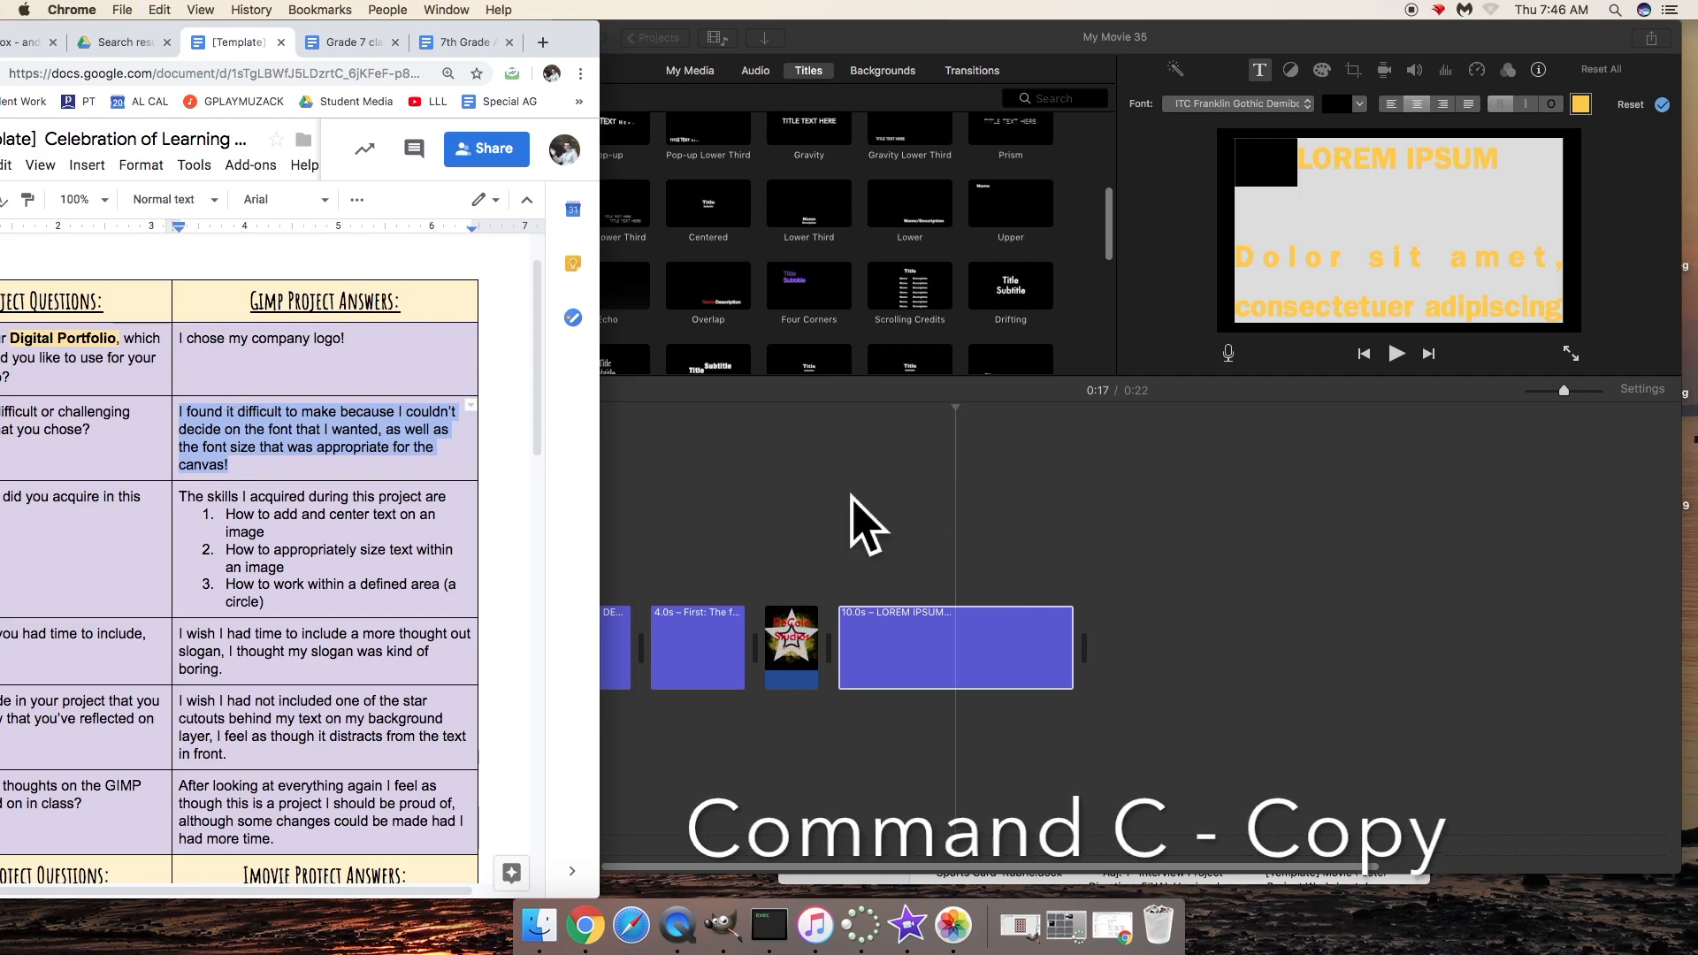
Back in iMovie, replace the Far Far Away title's placeholder text with the copied answer.
left_click(934, 473)
left_click_drag(1276, 176, 1543, 353)
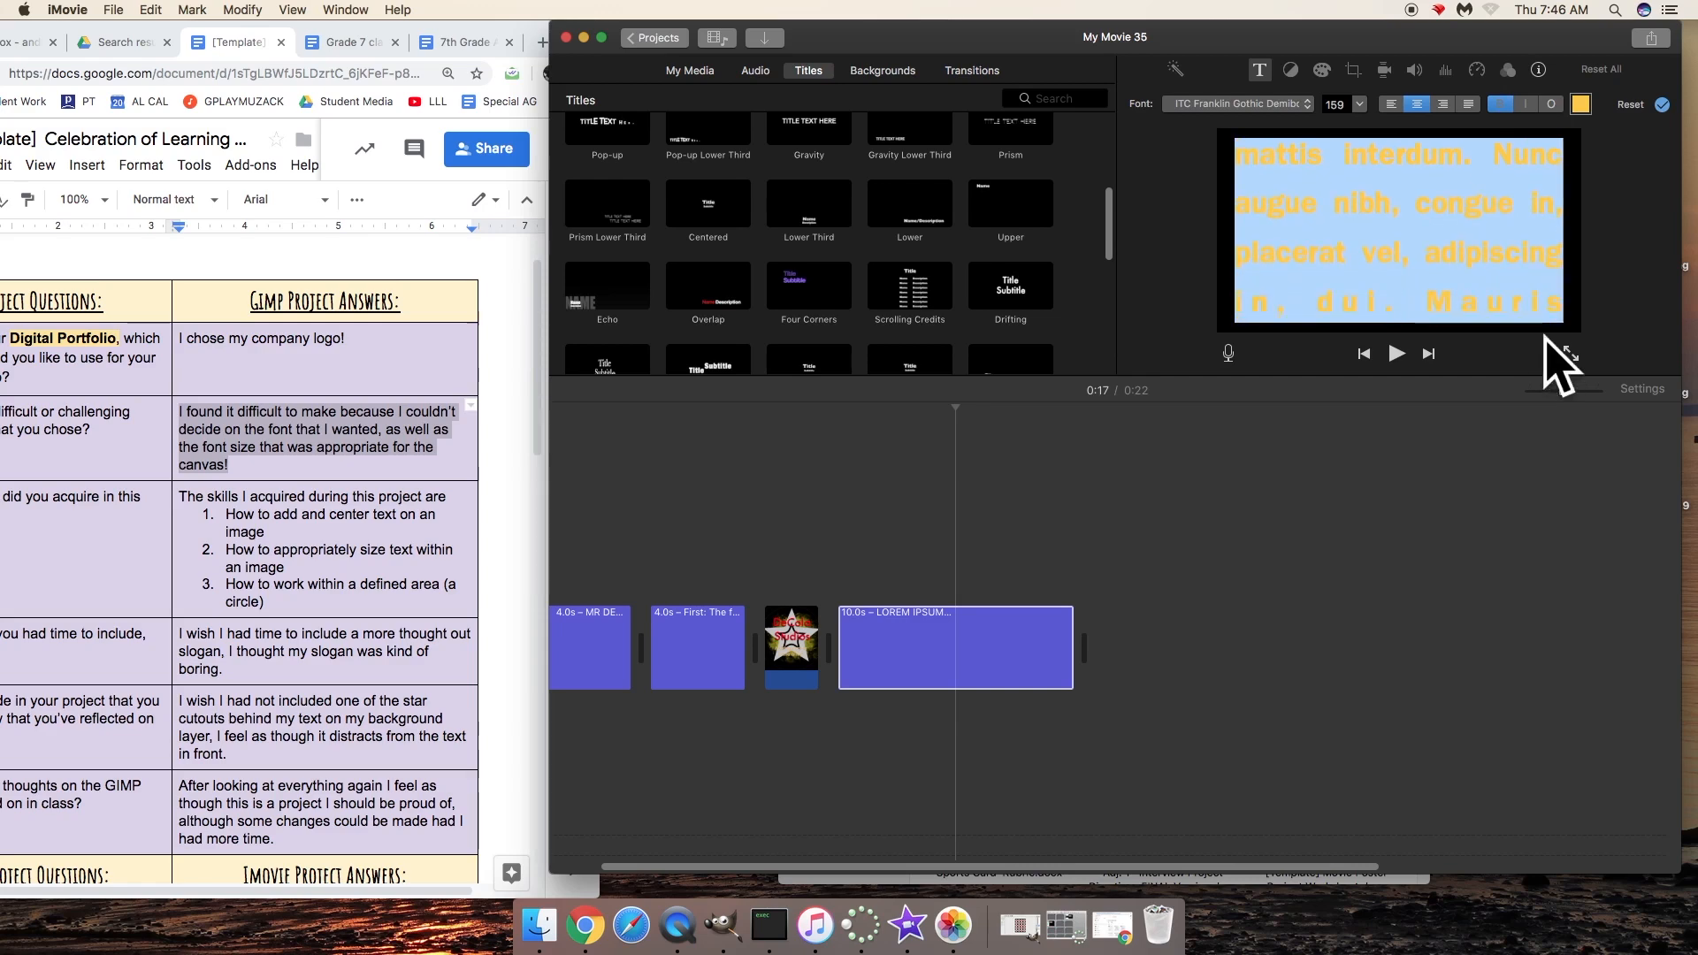
key("BackSpace")
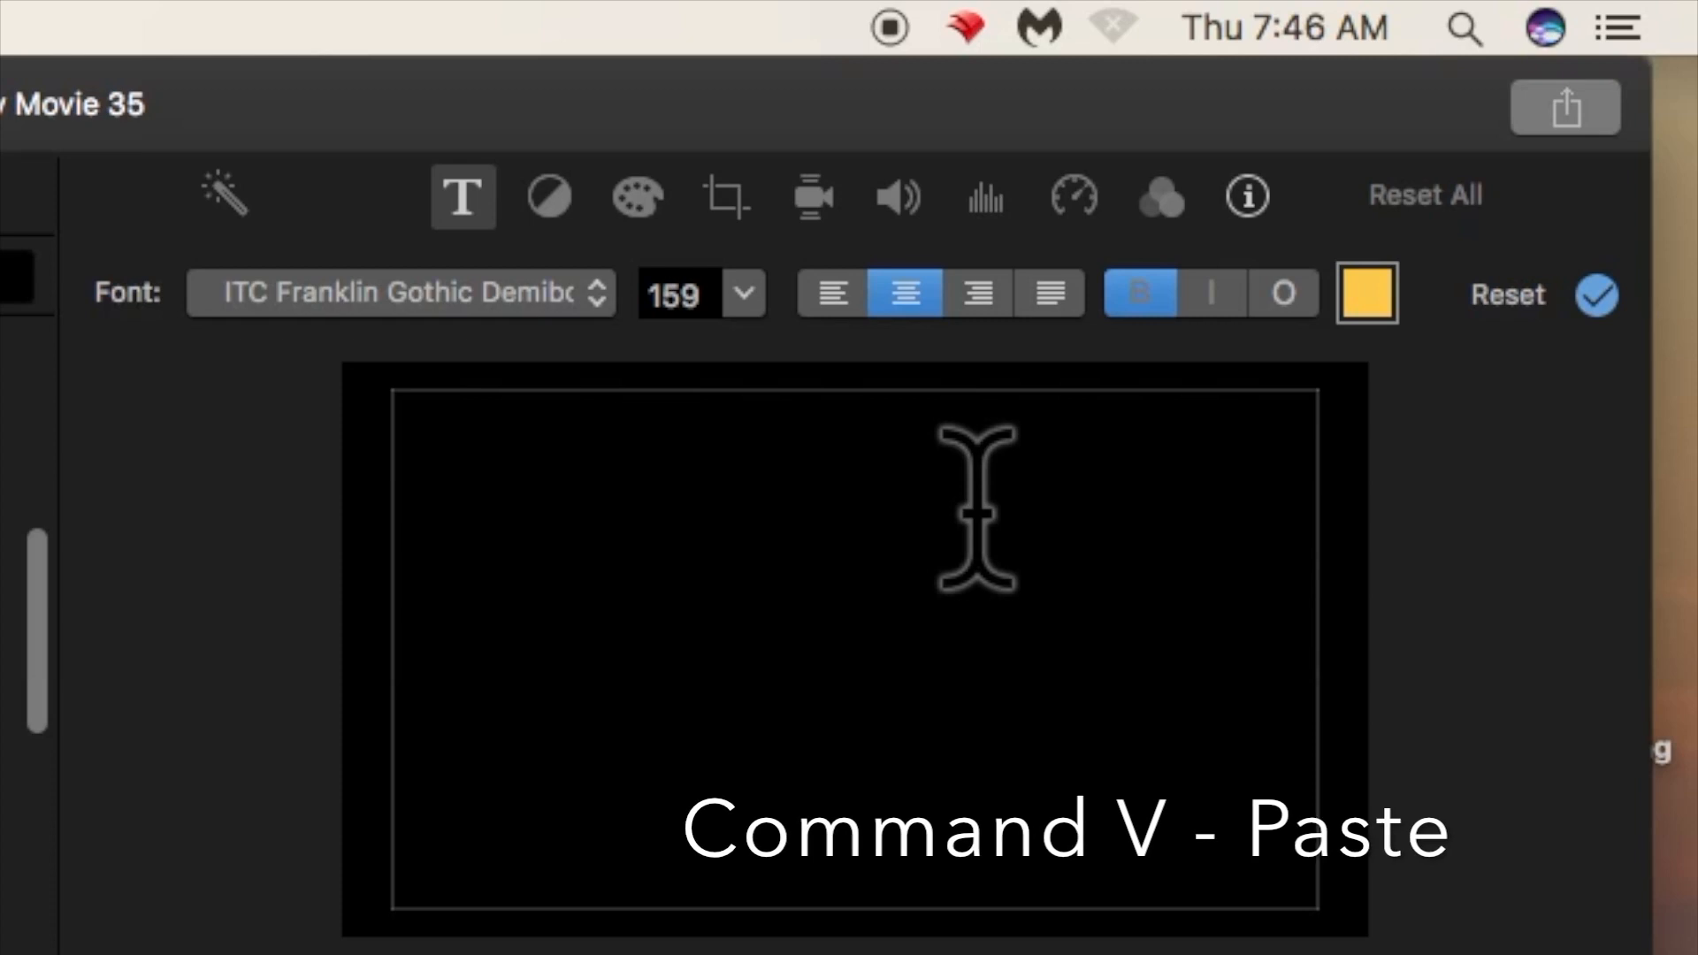
key("super+v")
Set the pasted title text's colour to yellow and its size to 278, and finish editing the title.
left_click_drag(1258, 758, 159, 367)
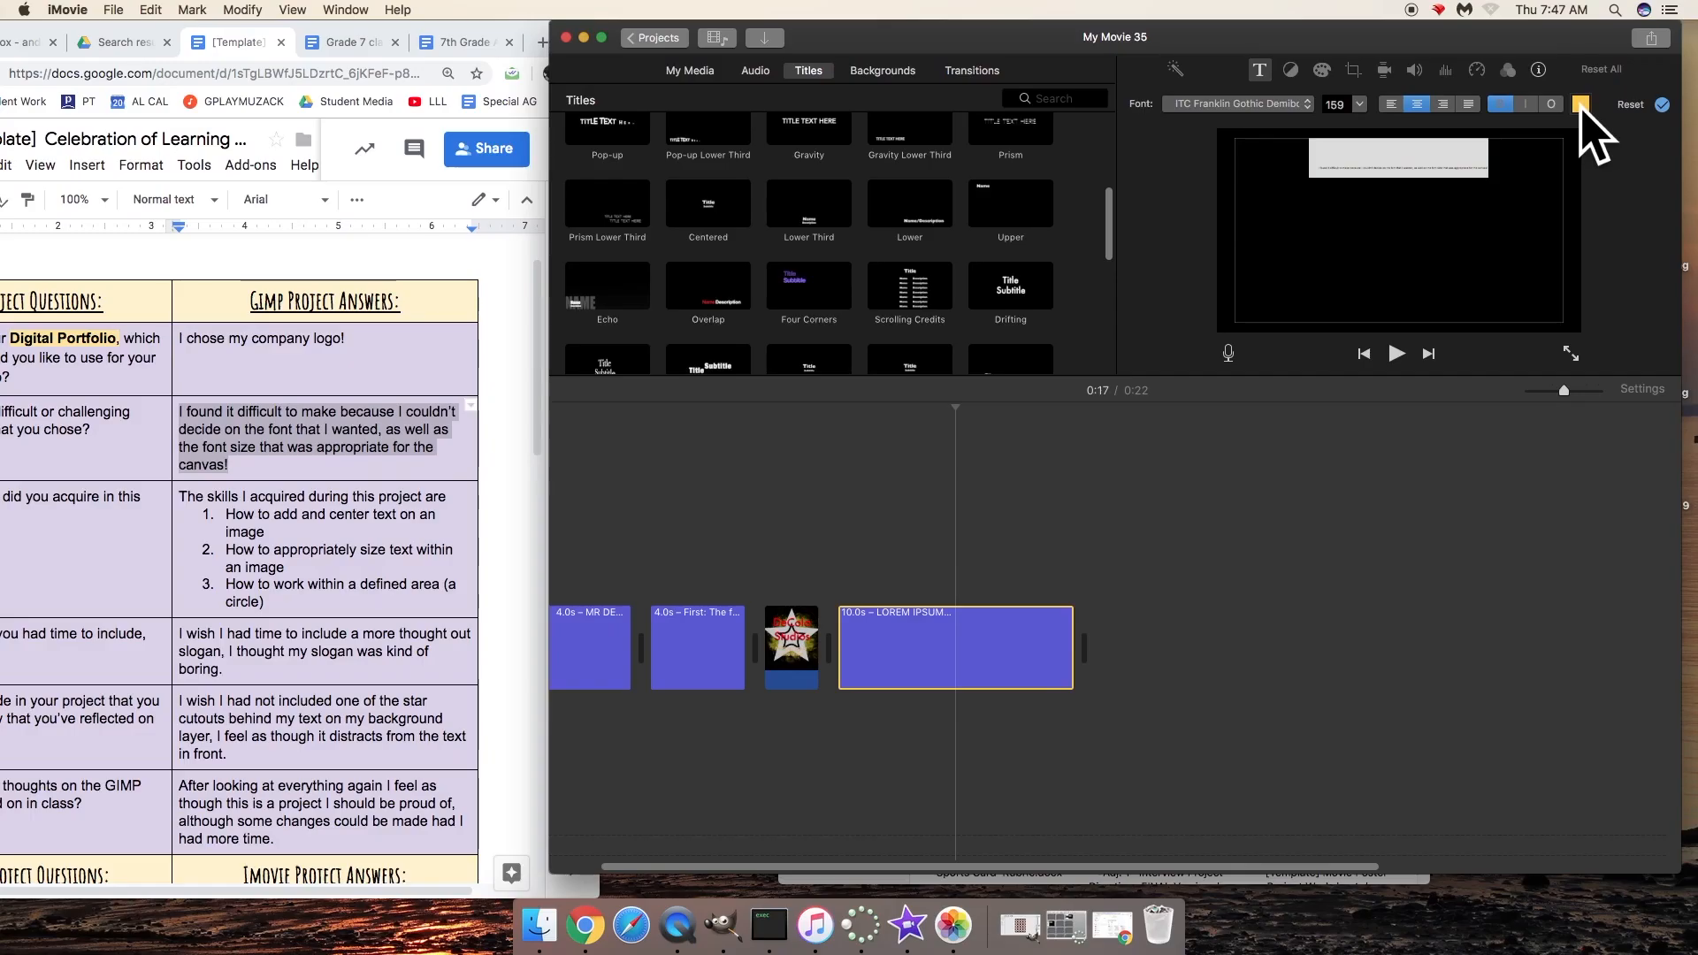
left_click(1580, 105)
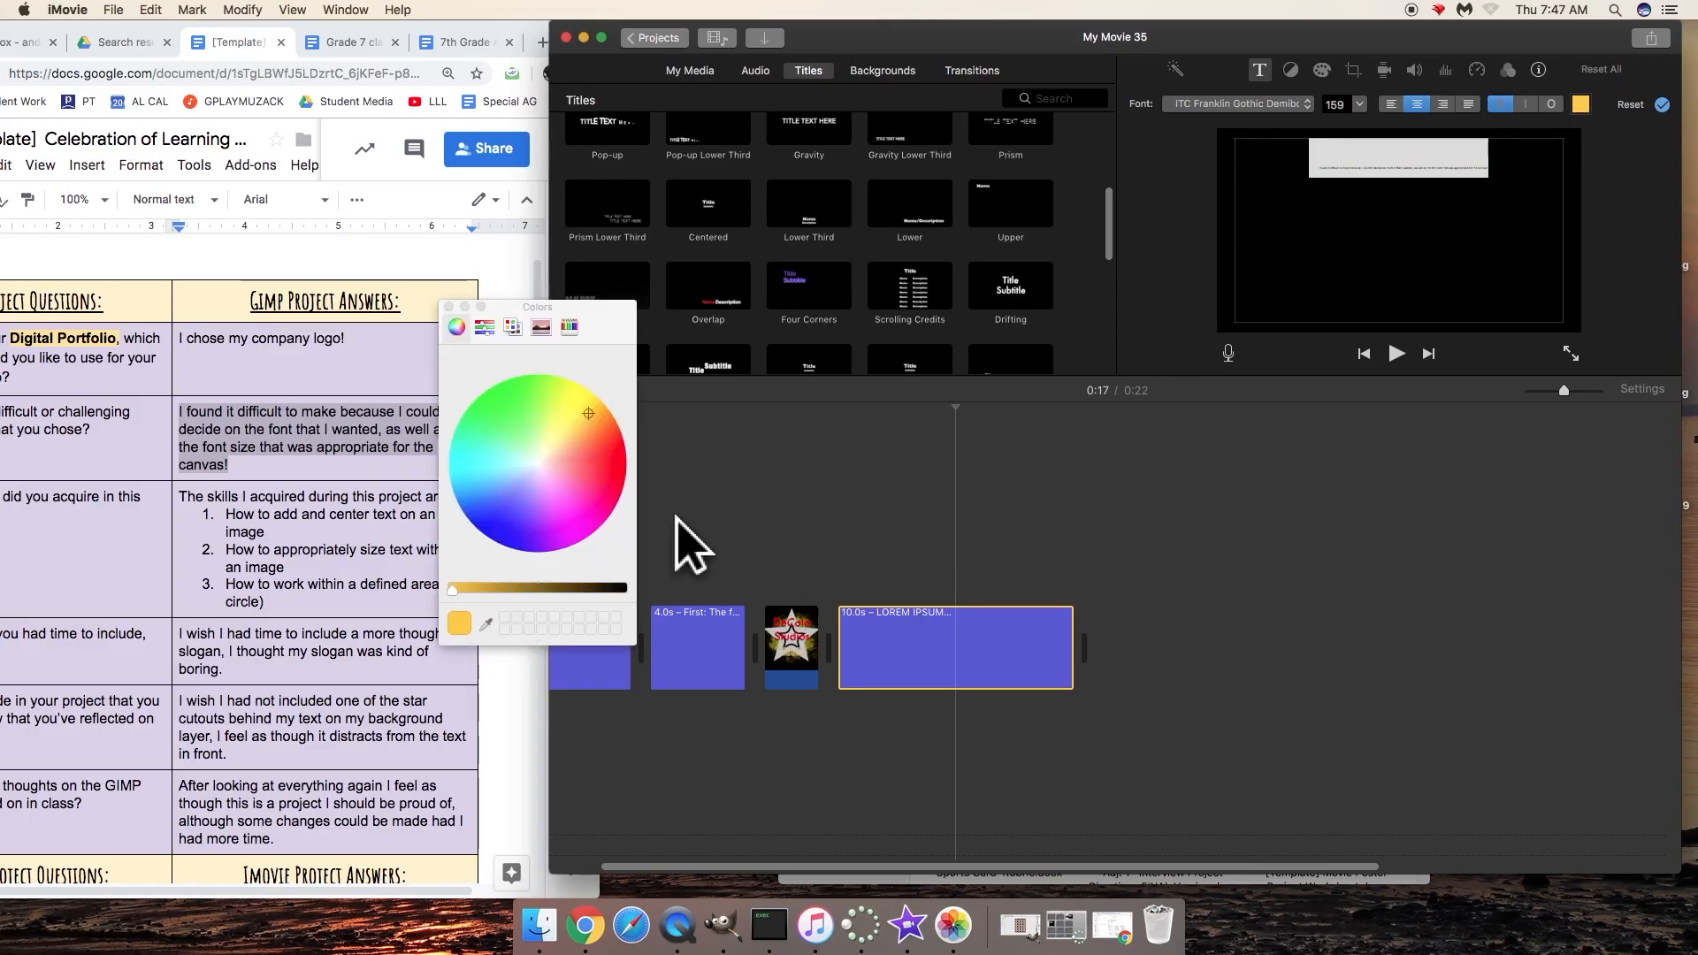
left_click_drag(590, 413, 579, 396)
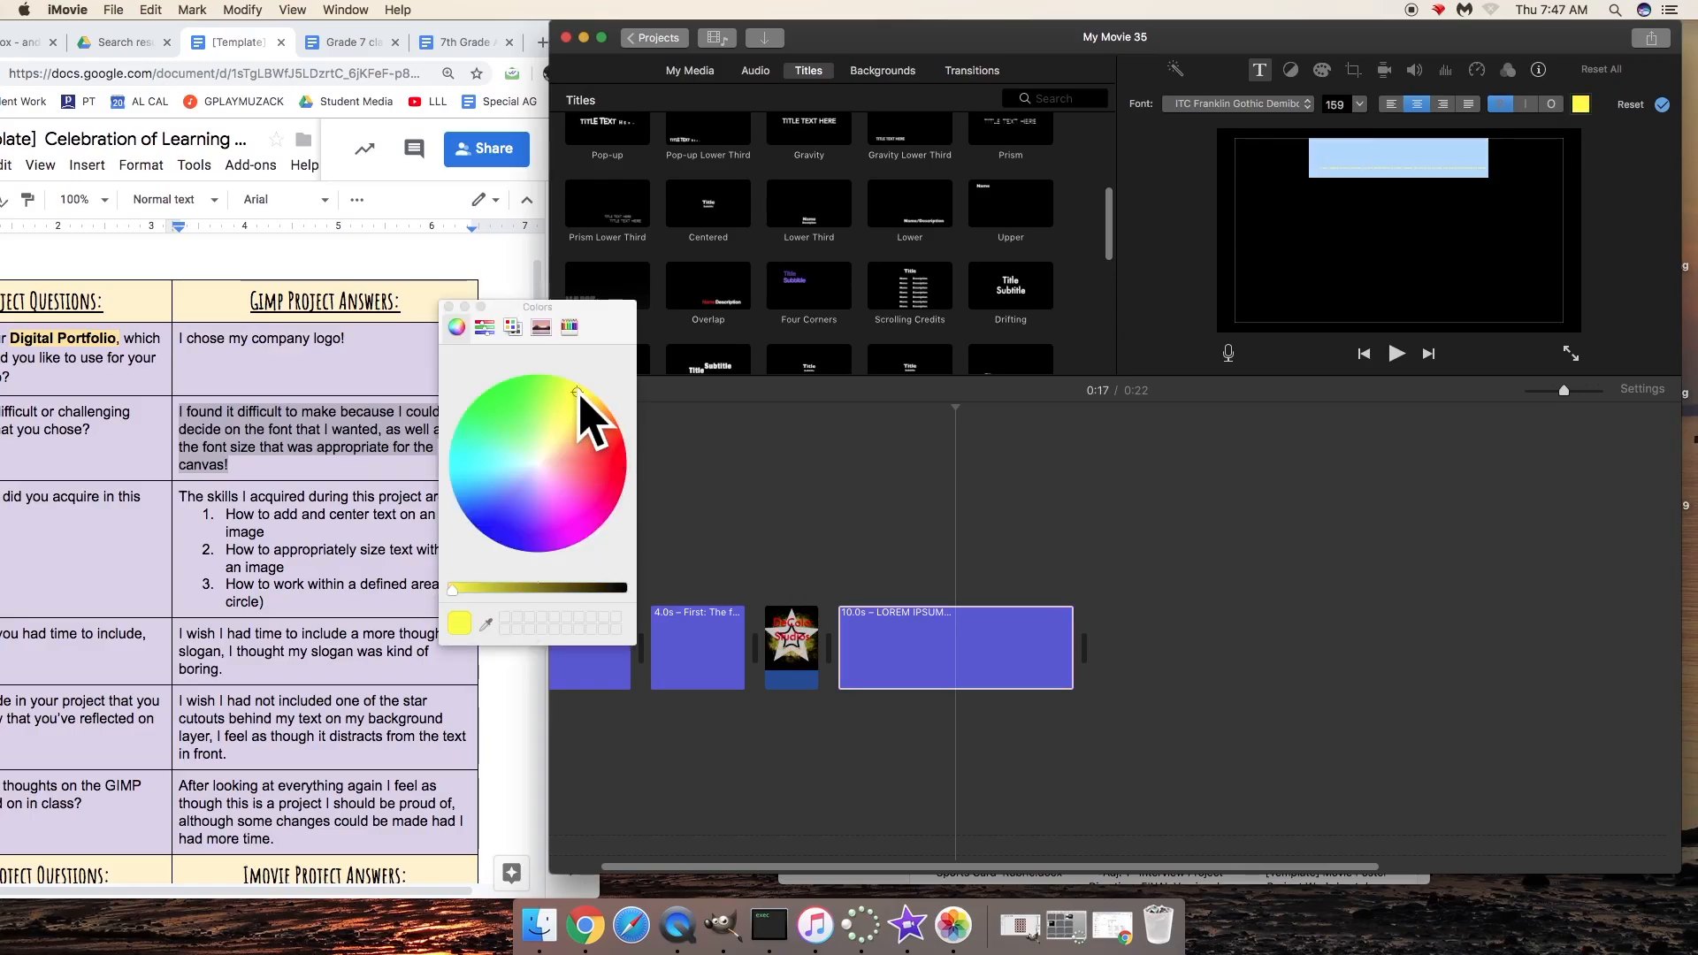
left_click(1359, 108)
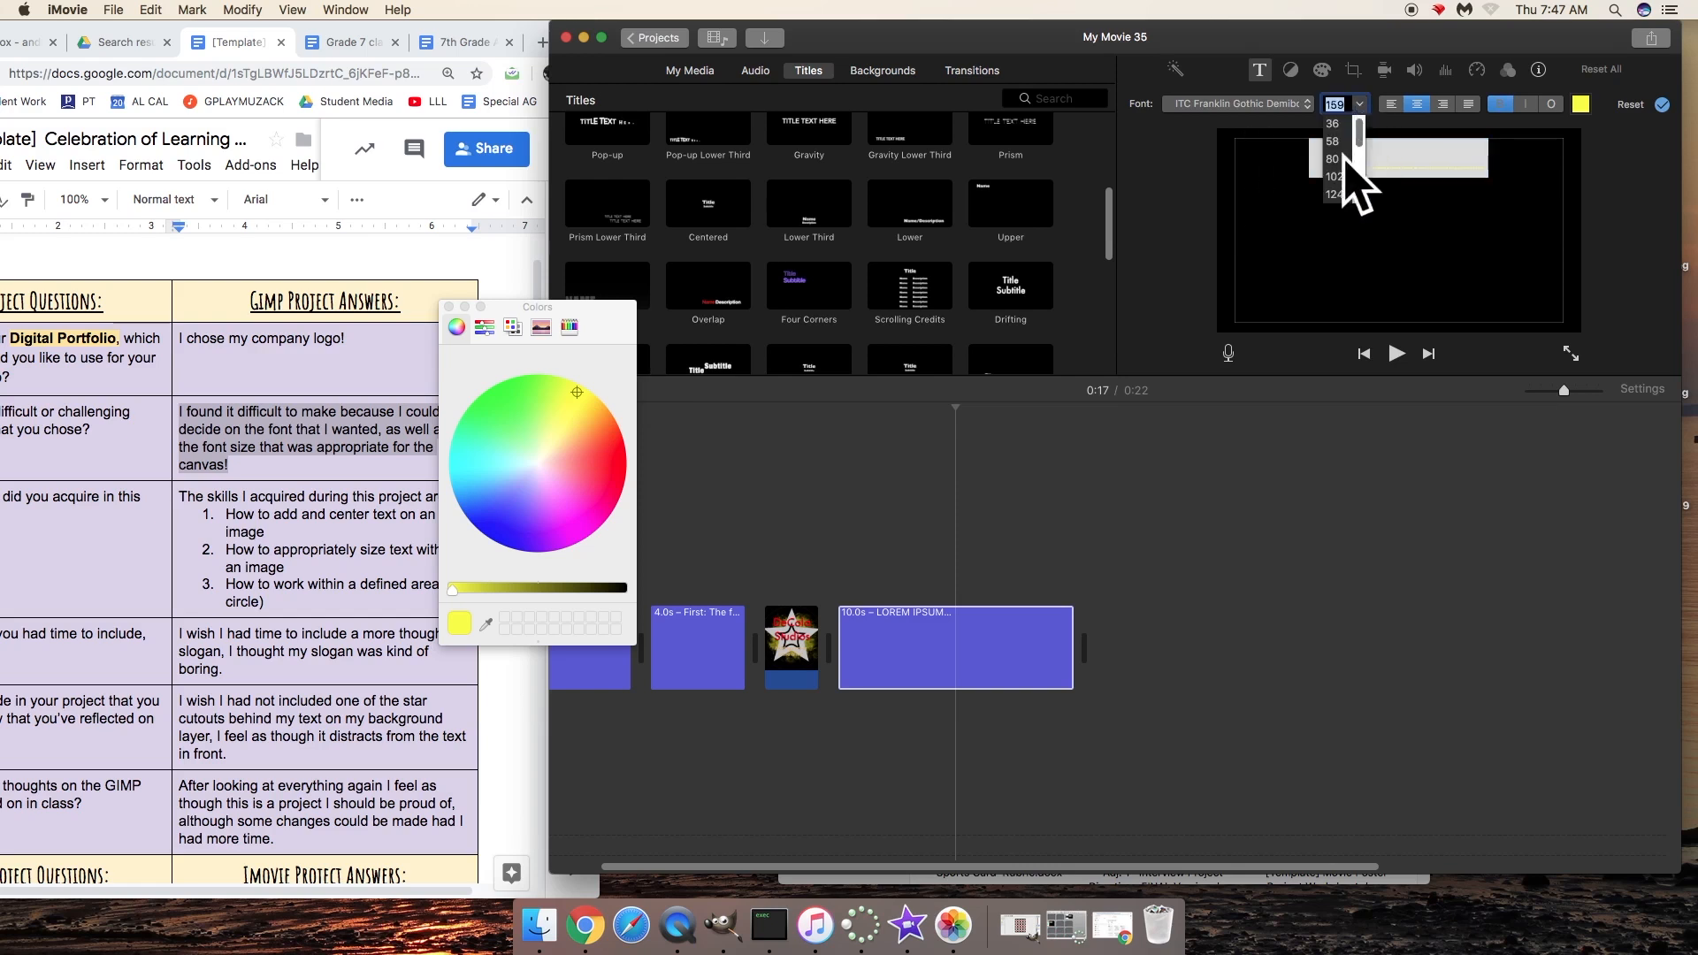
left_click(1336, 176)
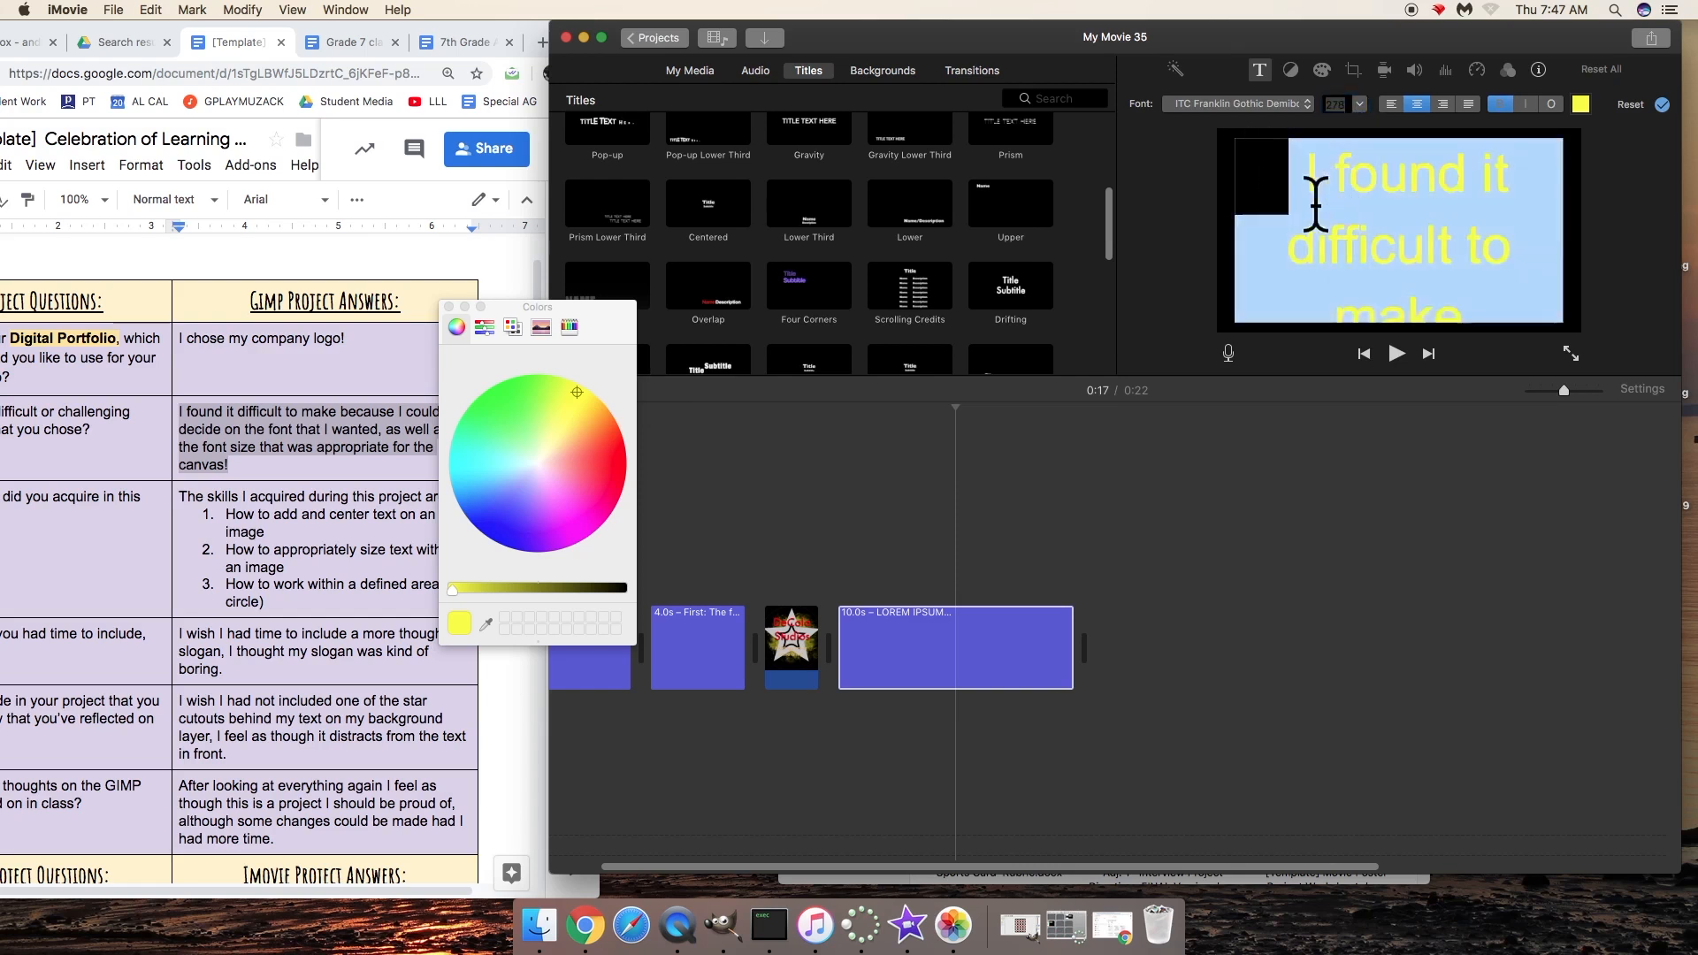
left_click(449, 307)
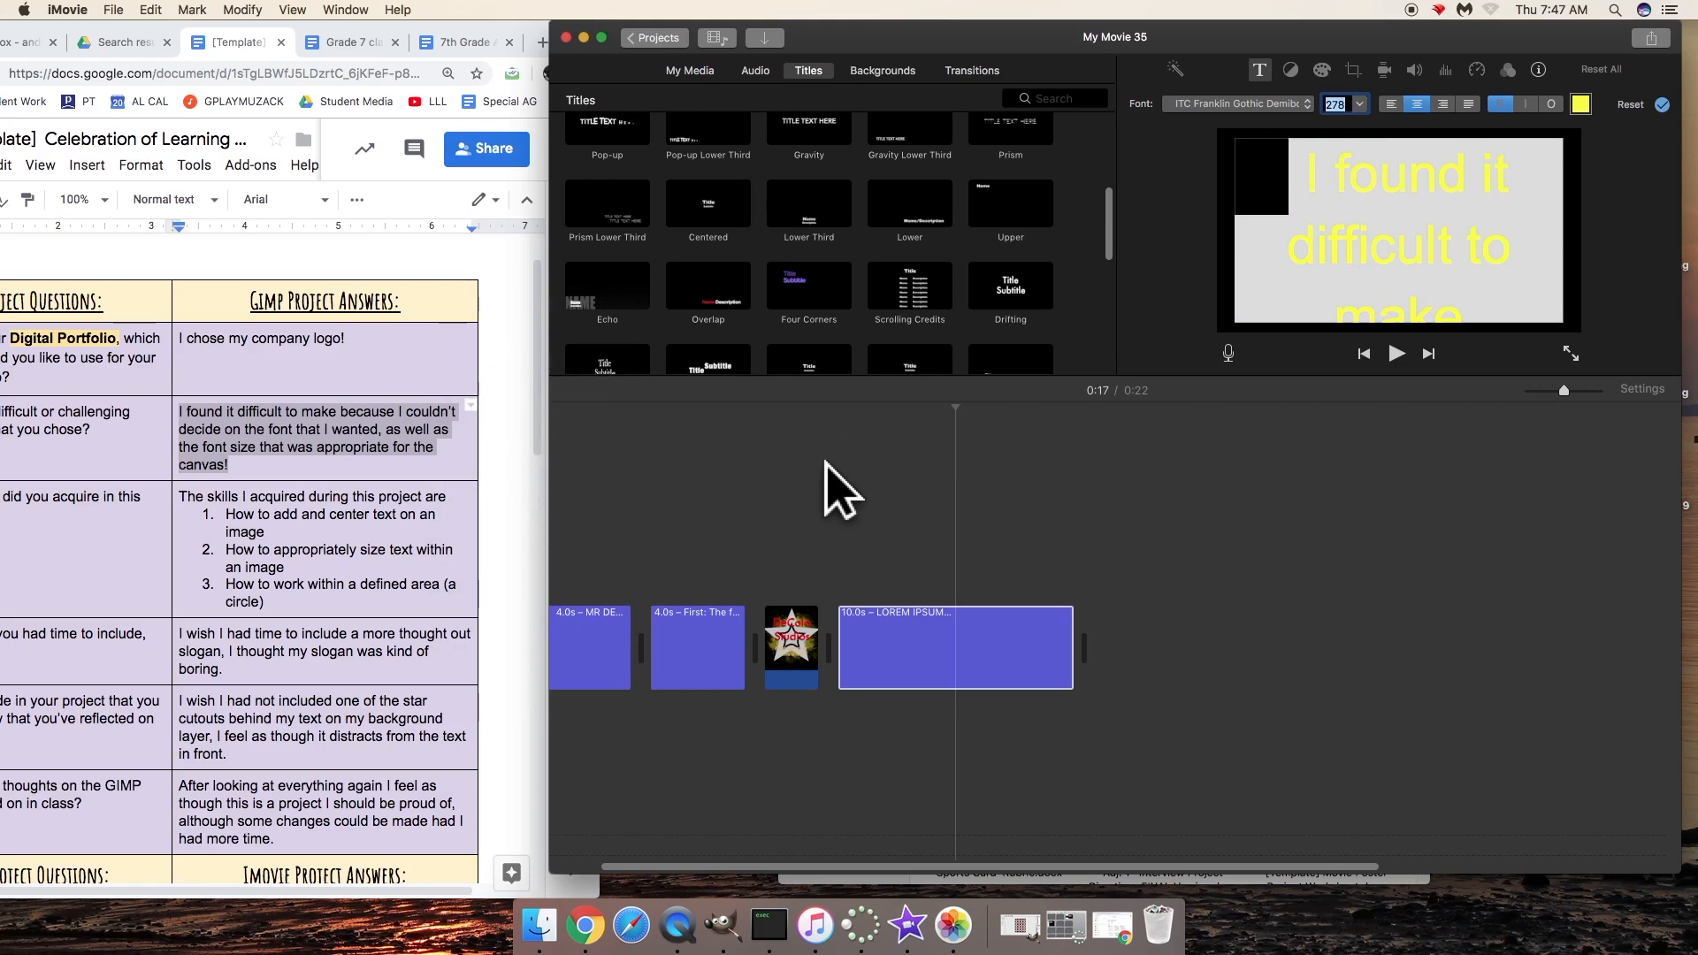
left_click(835, 491)
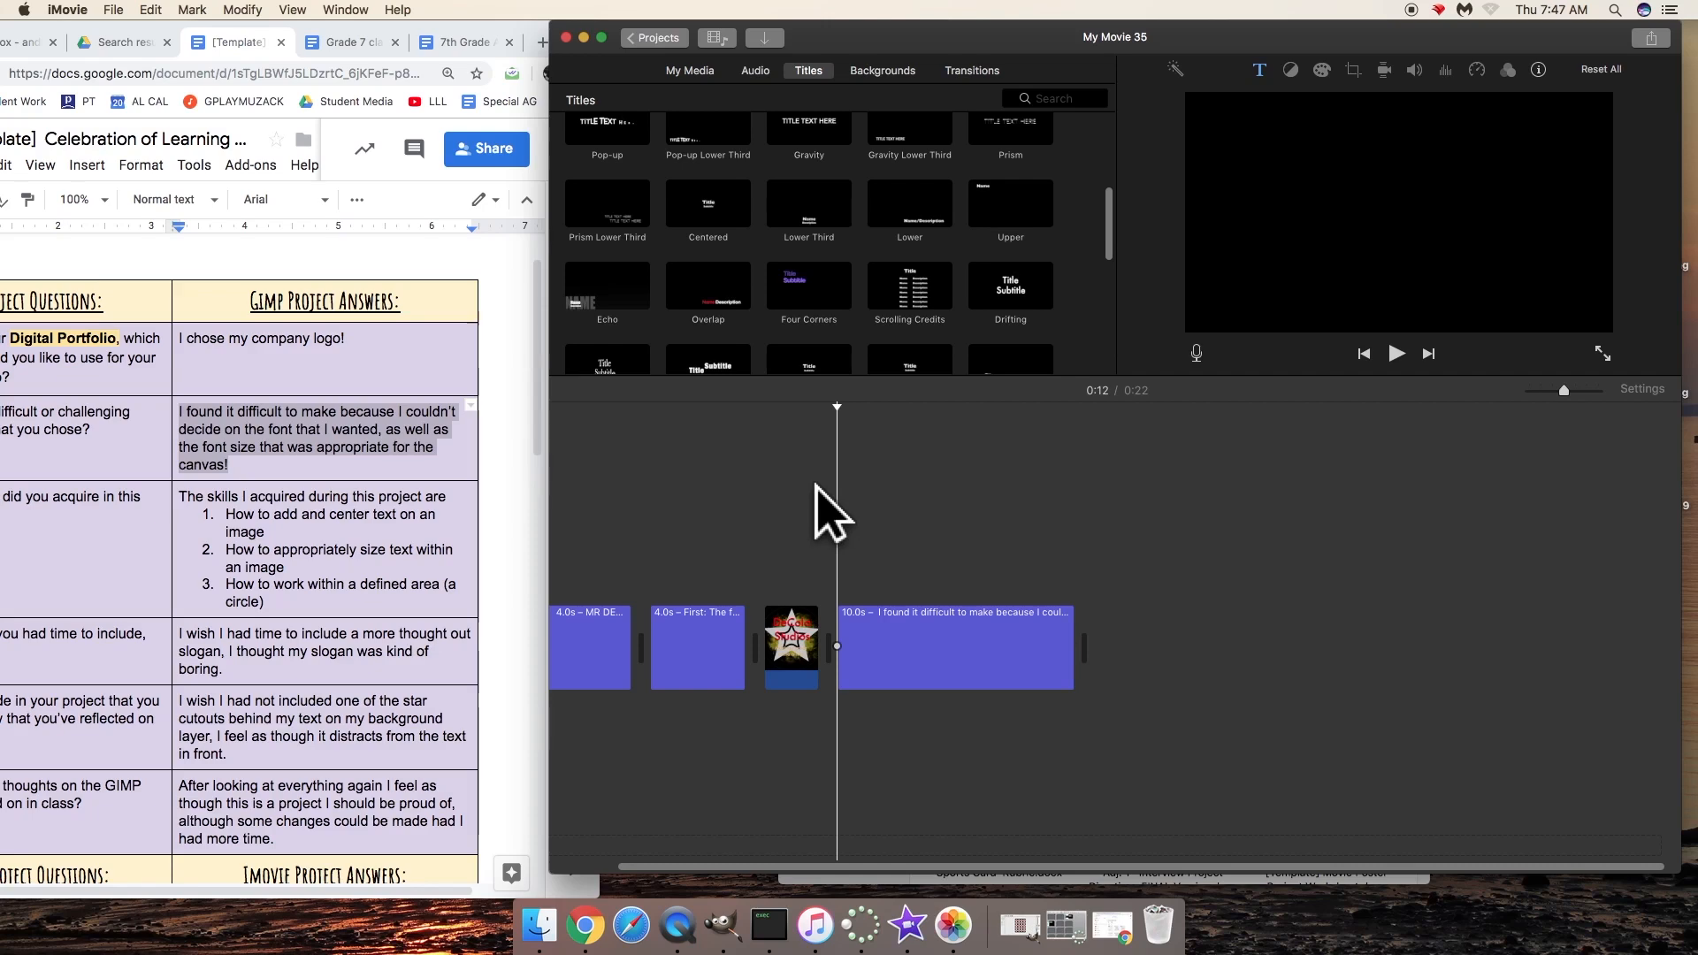
Add a second Far Far Away title at the timeline's end and copy the acquired skills answer from the planning sheet in Chrome.
scroll(800, 291, "down", 5)
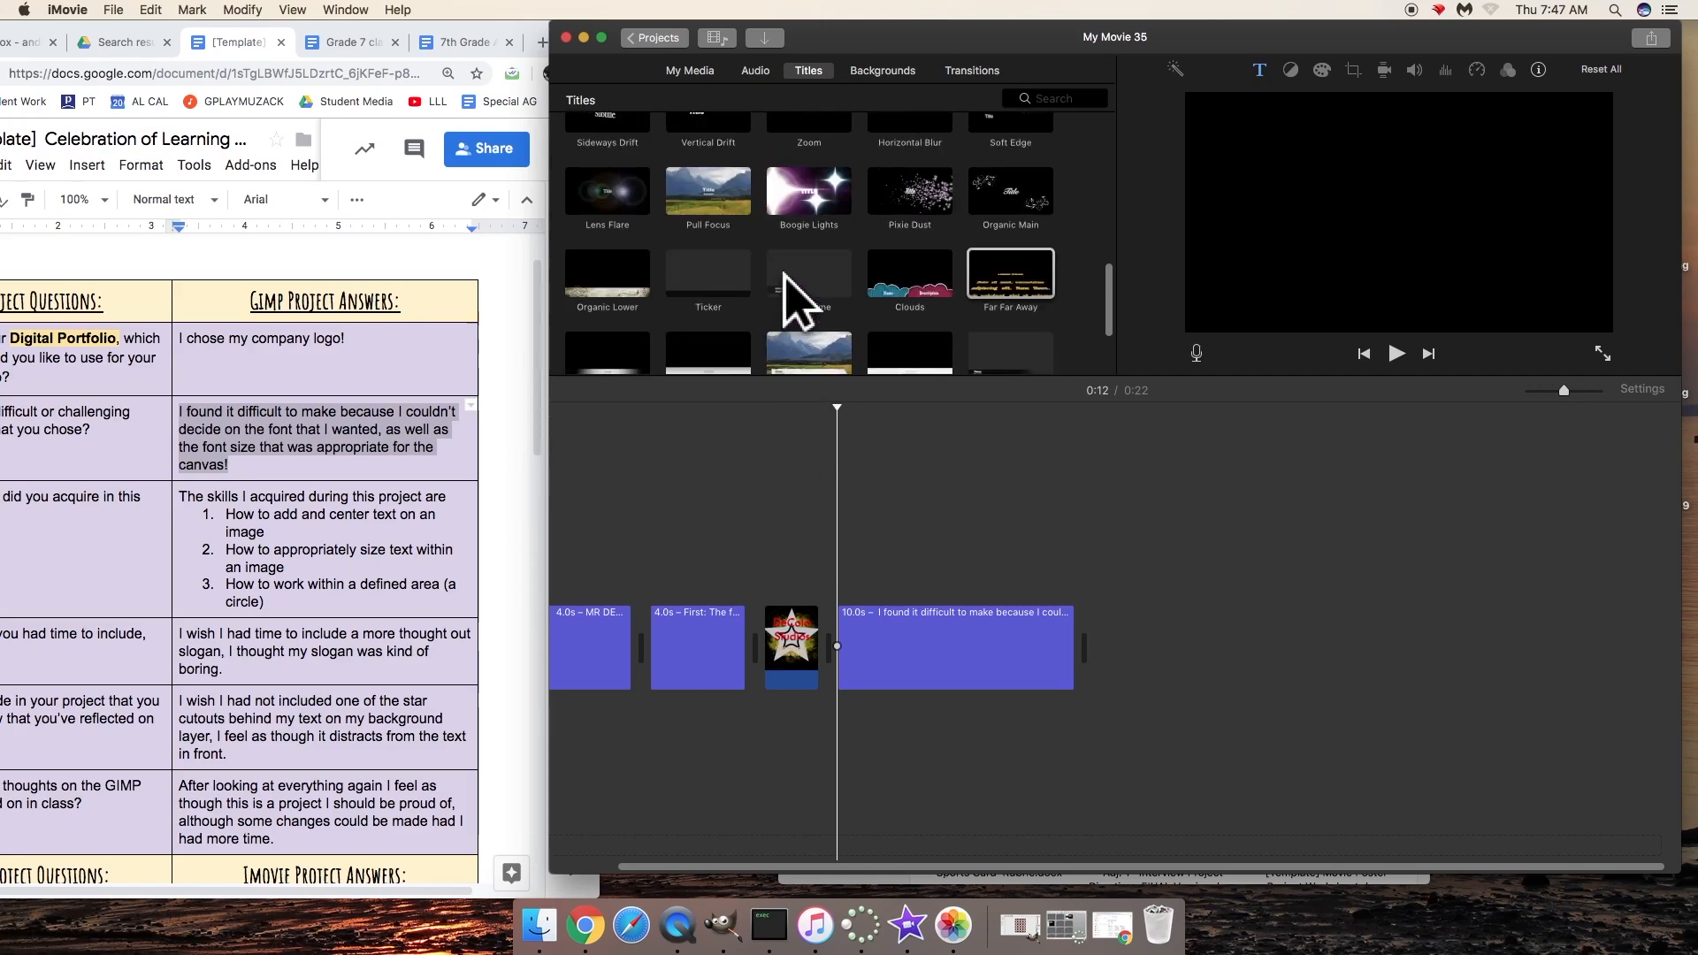
left_click_drag(1005, 284, 1136, 641)
left_click(257, 575)
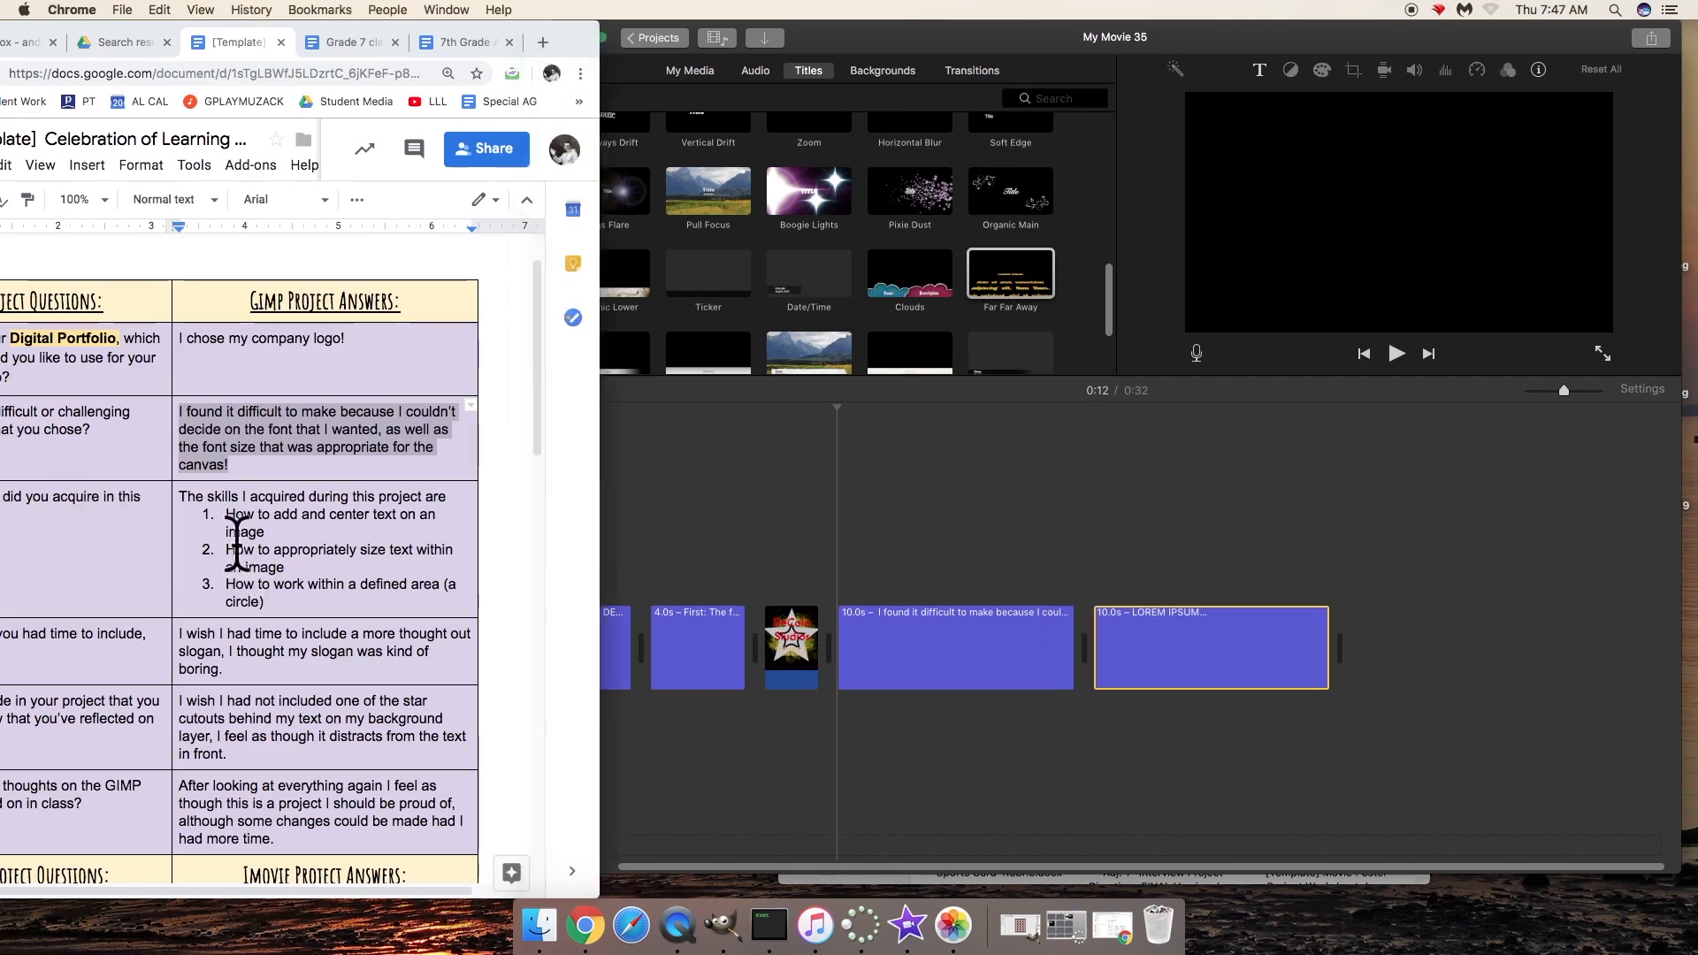
left_click(272, 601)
left_click_drag(280, 601, 179, 498)
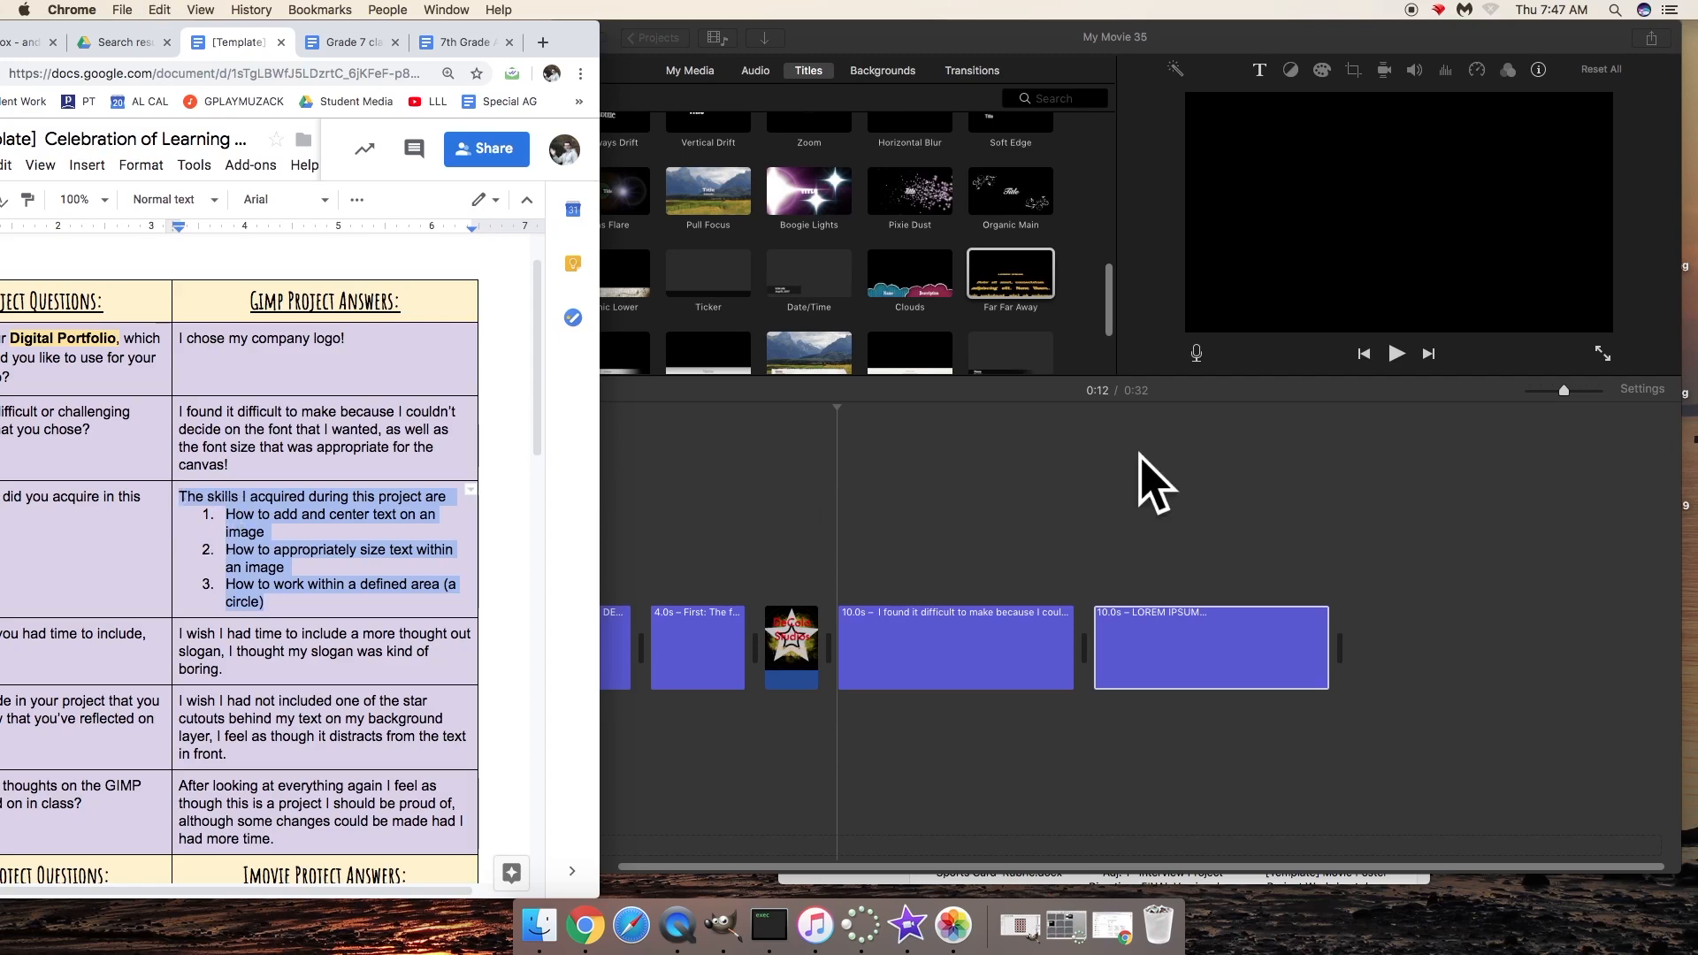
In iMovie, replace the last Far Far Away title's placeholder text with the copied skills answer.
left_click(1176, 466)
left_click(1195, 659)
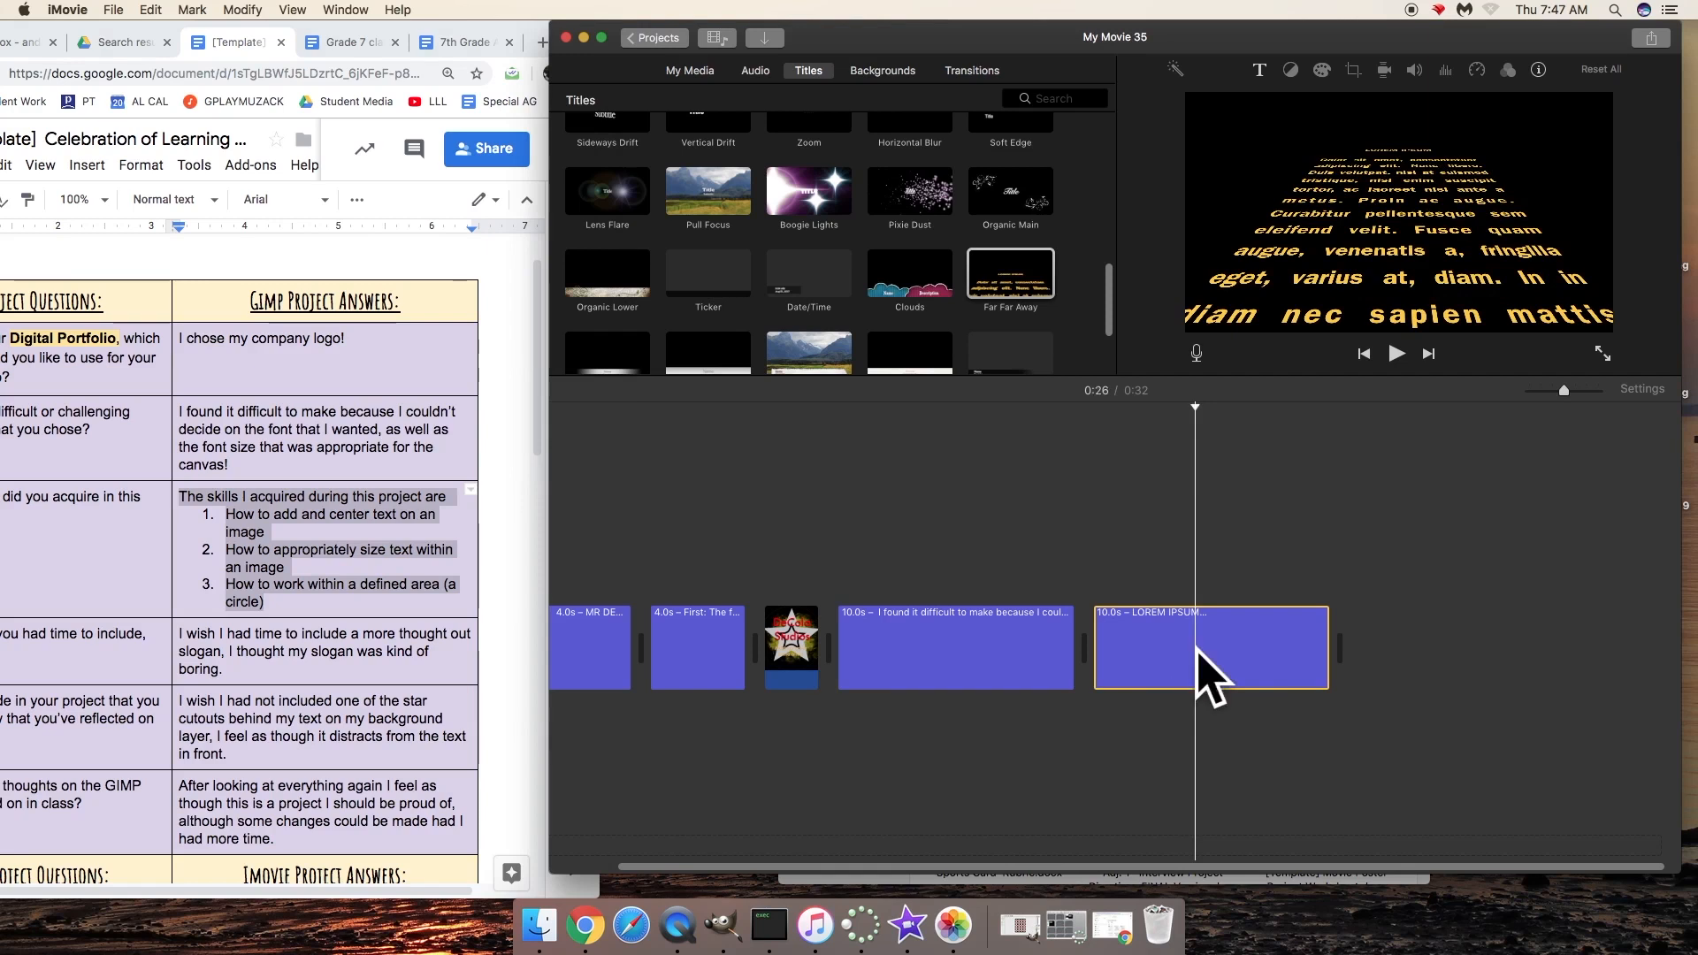
double_click(1195, 647)
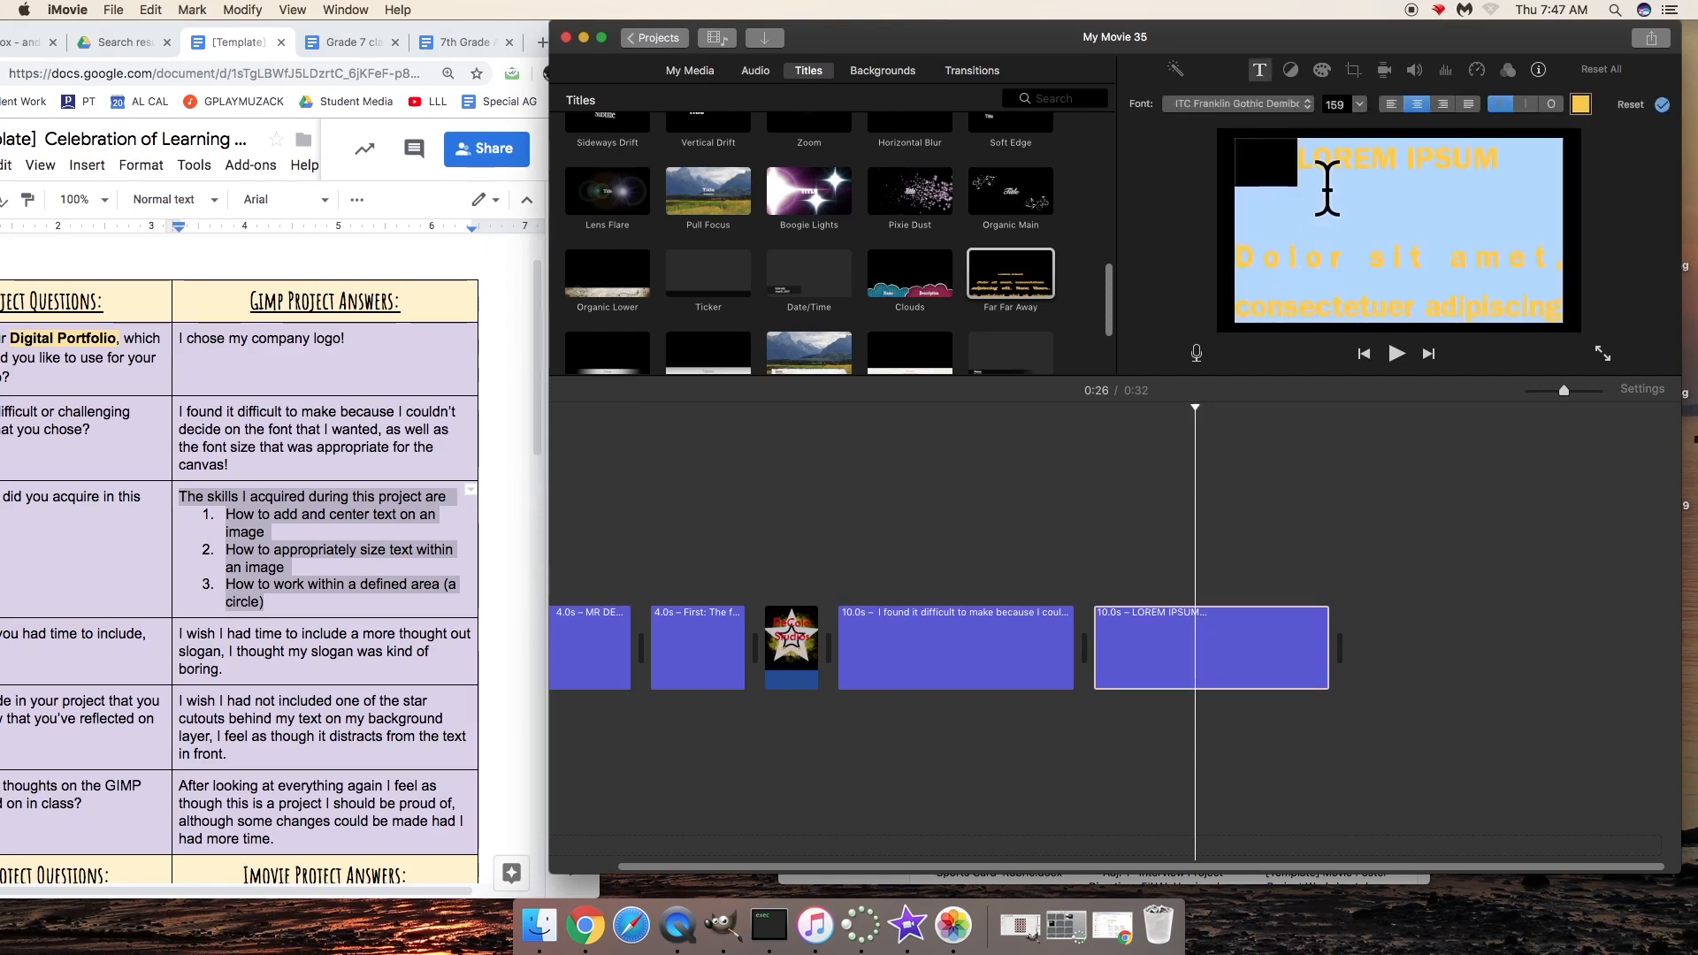
key("BackSpace")
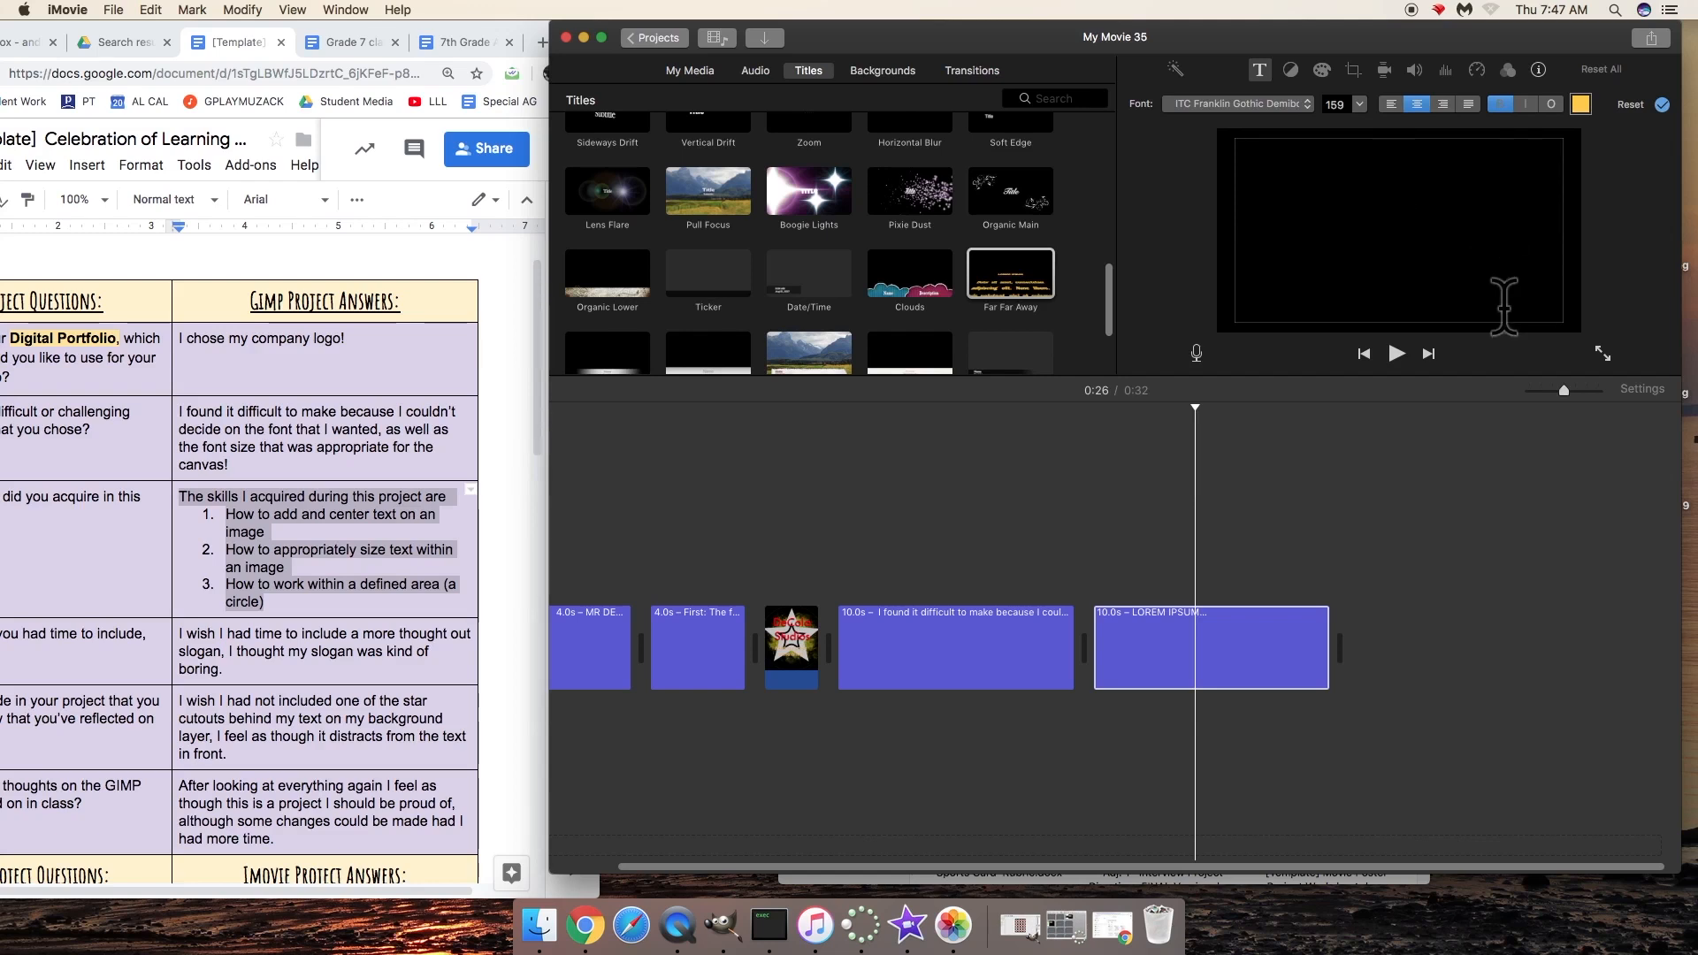
key("super+v")
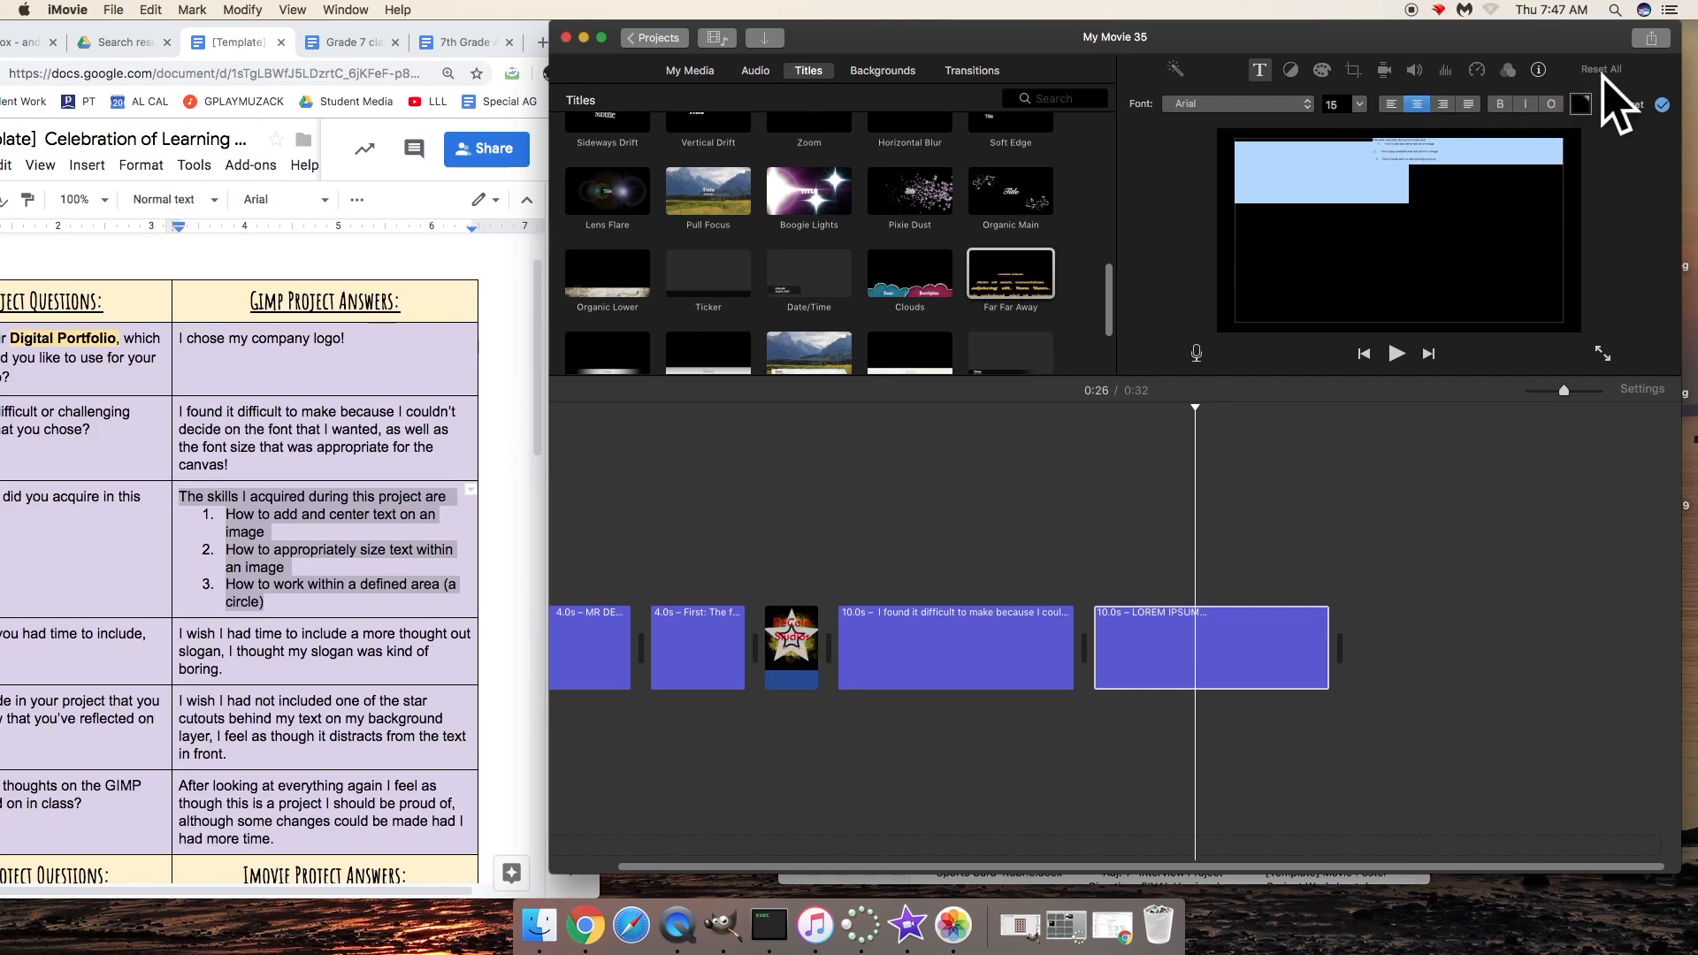
Set the skills title text's colour to yellow and its size to 278.
left_click(1581, 104)
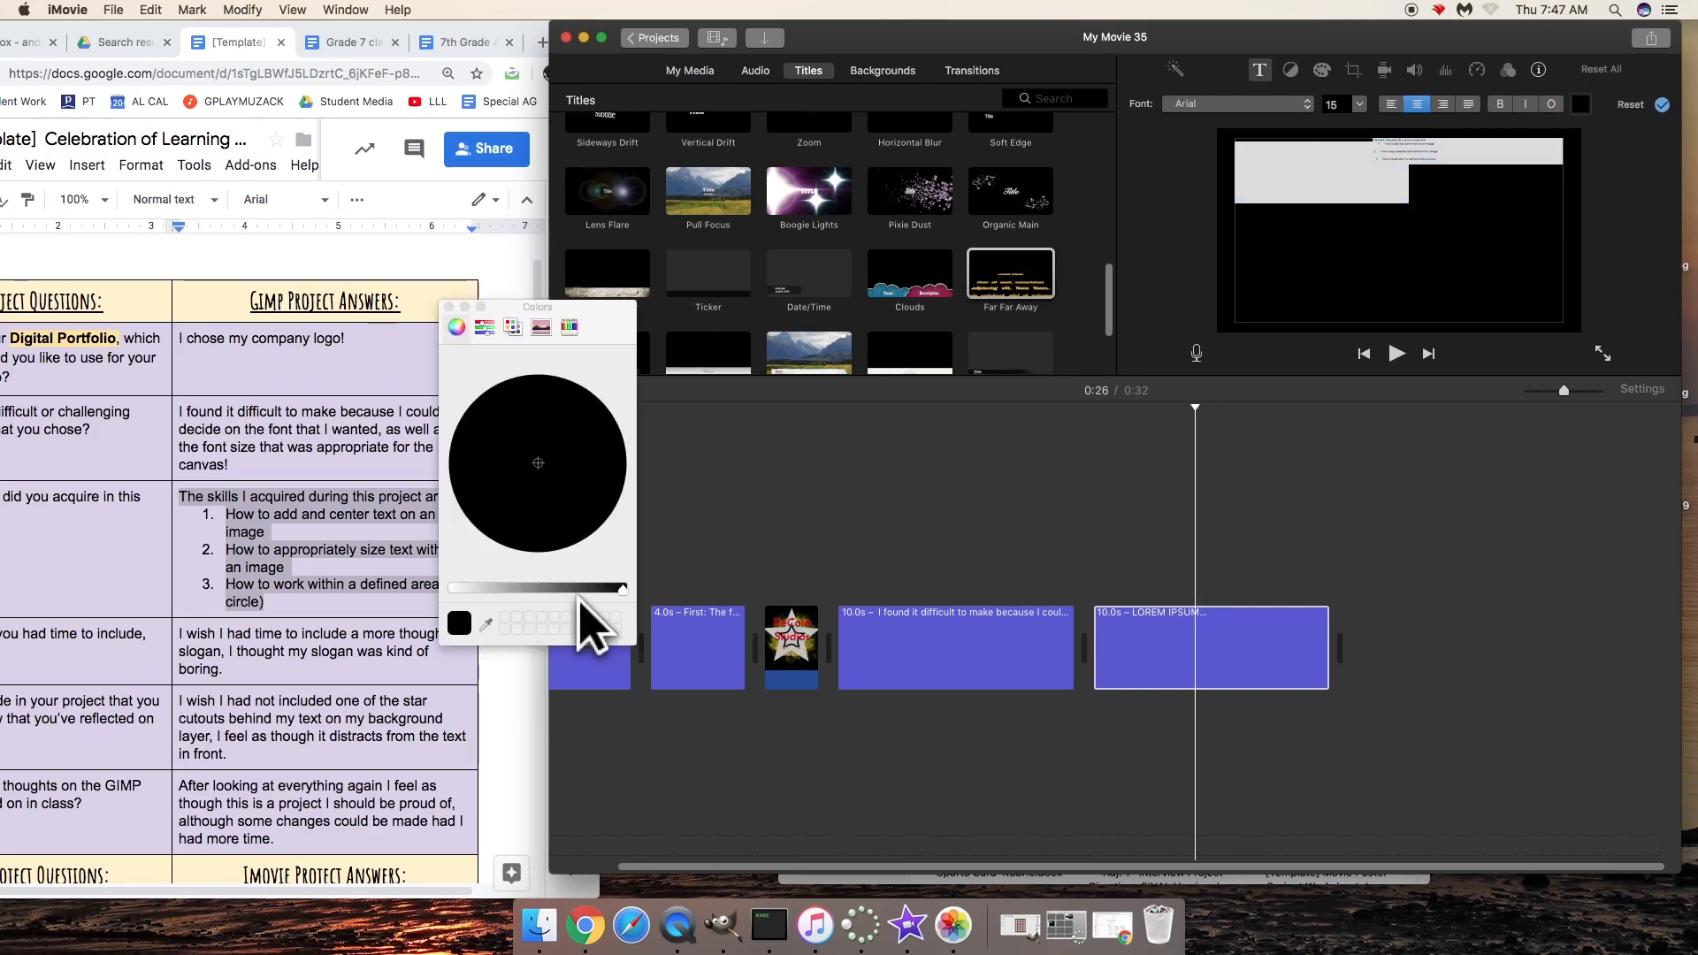
left_click_drag(623, 589, 471, 590)
left_click(581, 385)
left_click(448, 306)
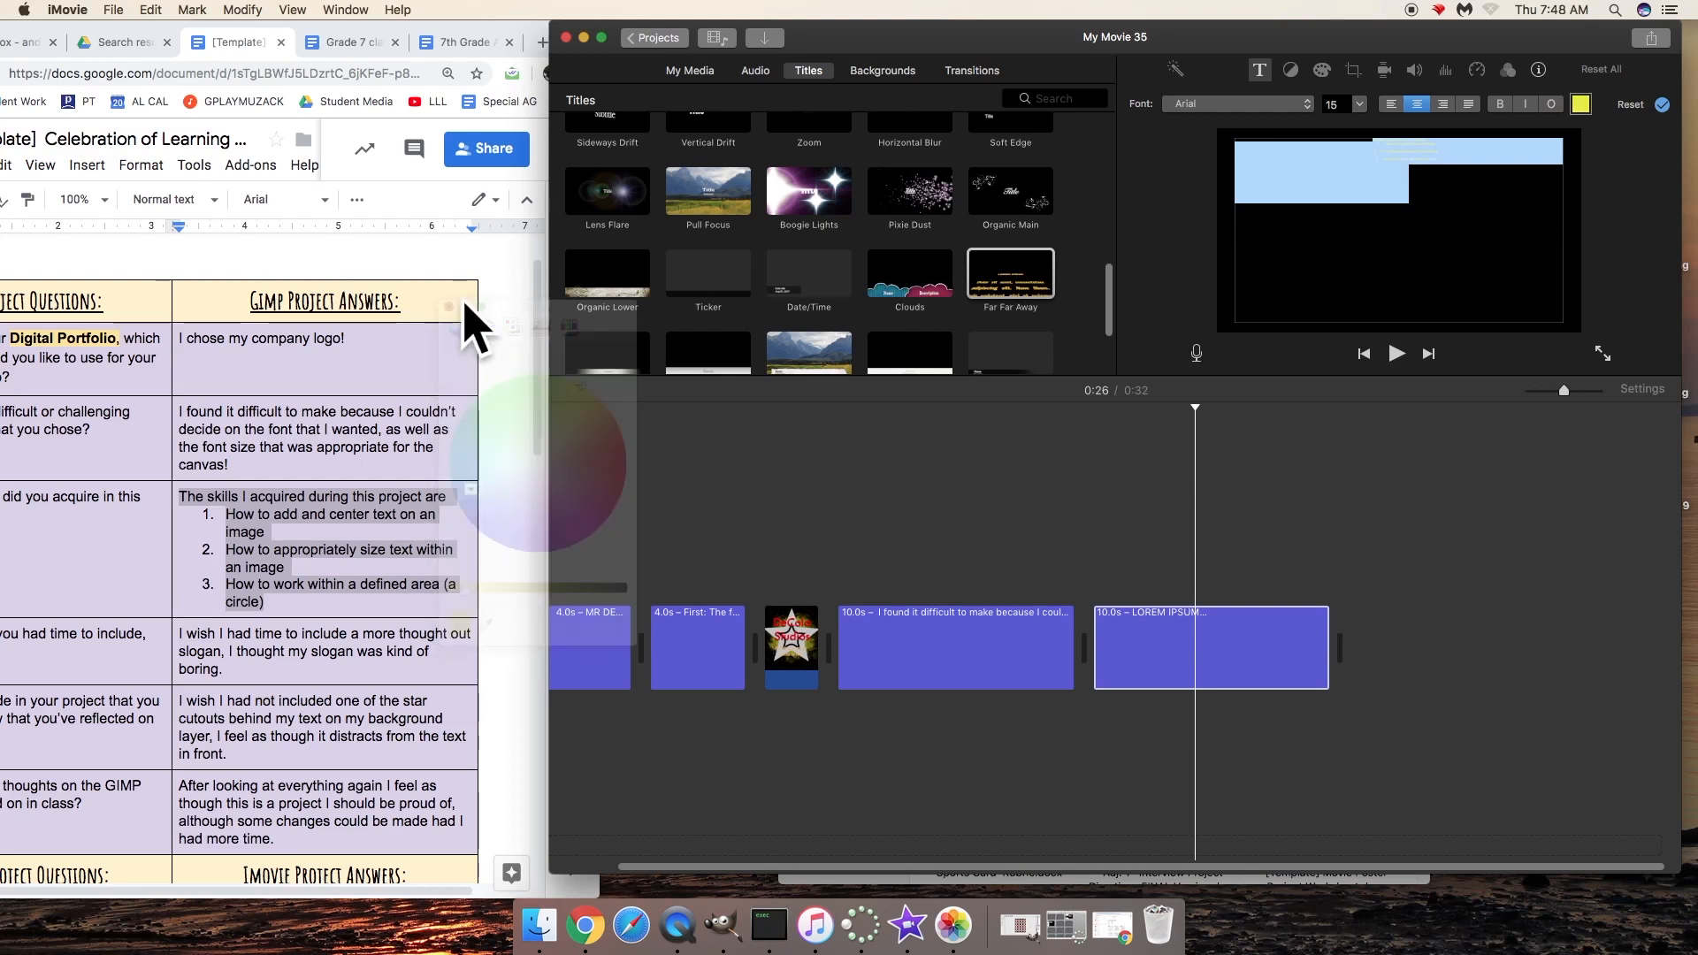
left_click(1358, 104)
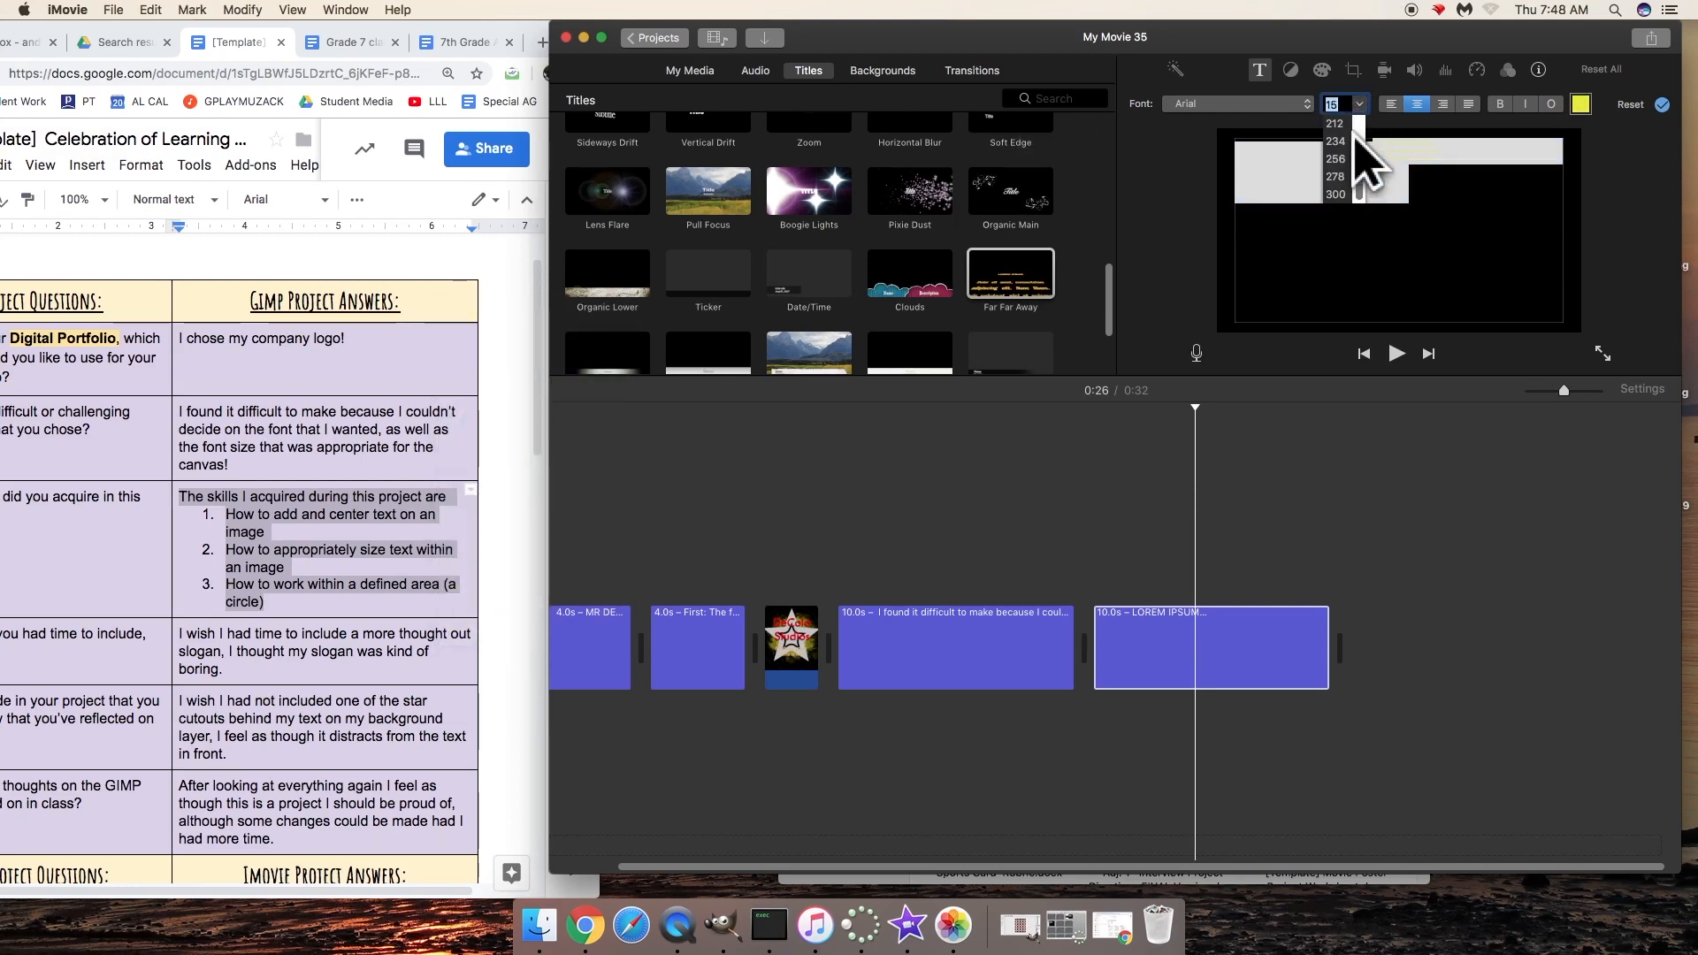
left_click(1339, 176)
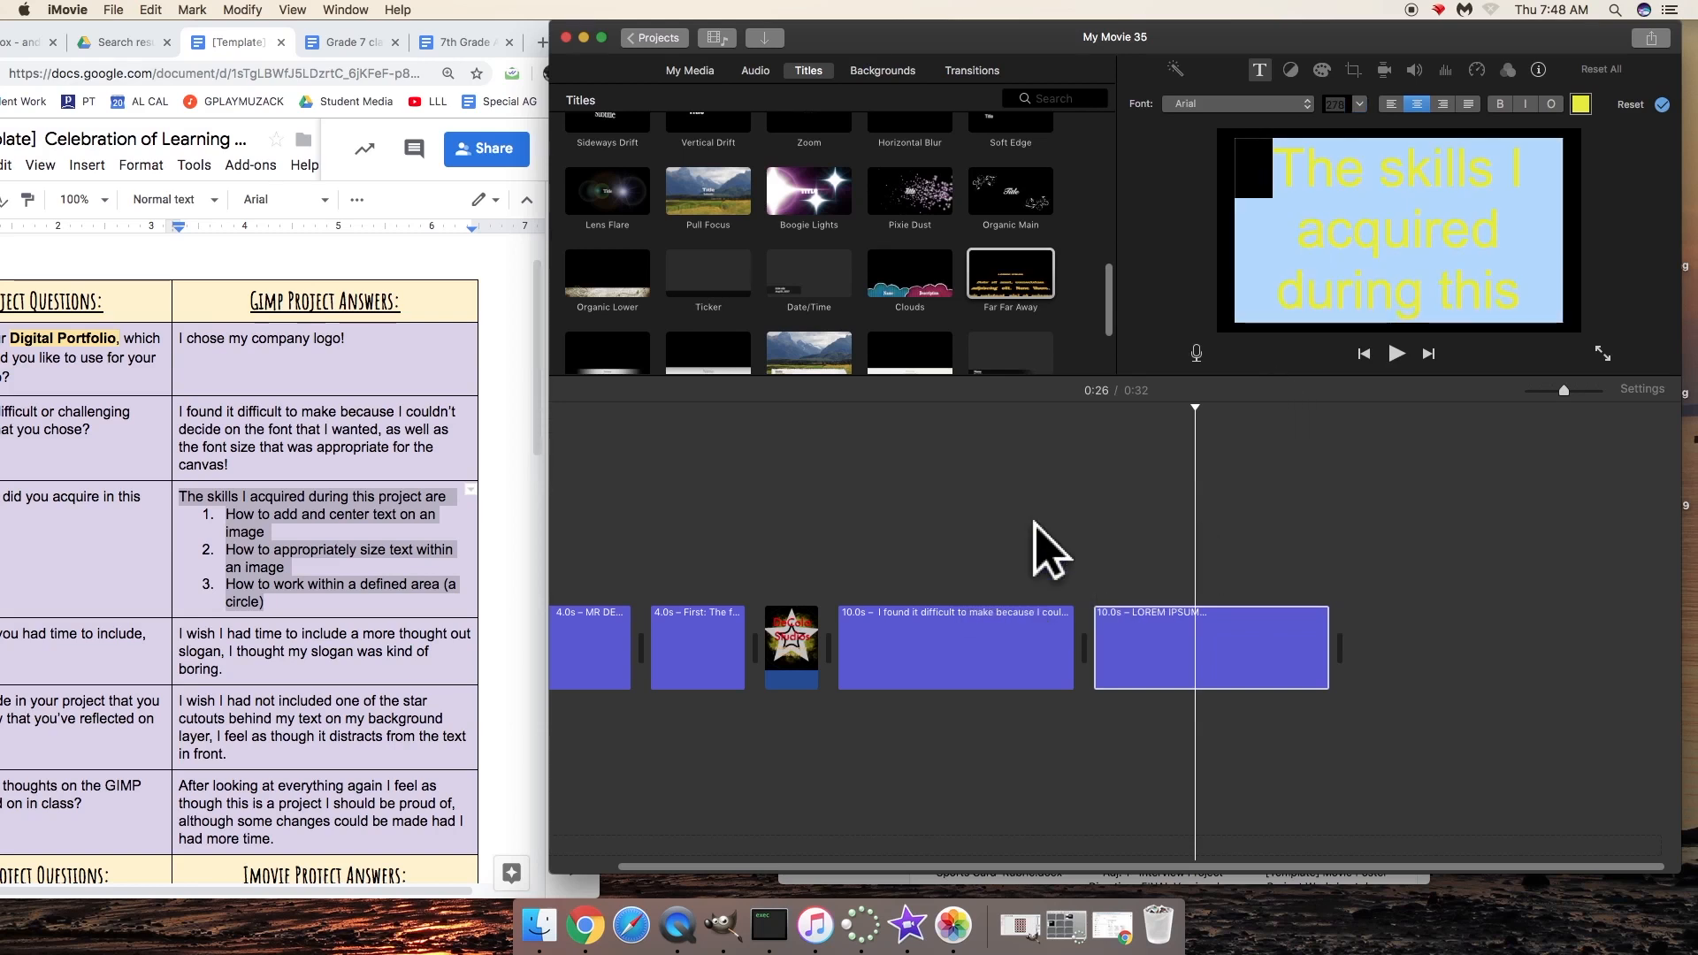
Play back the skills title and check the scrolling text of both Far Far Away titles.
left_click(1085, 502)
key("space")
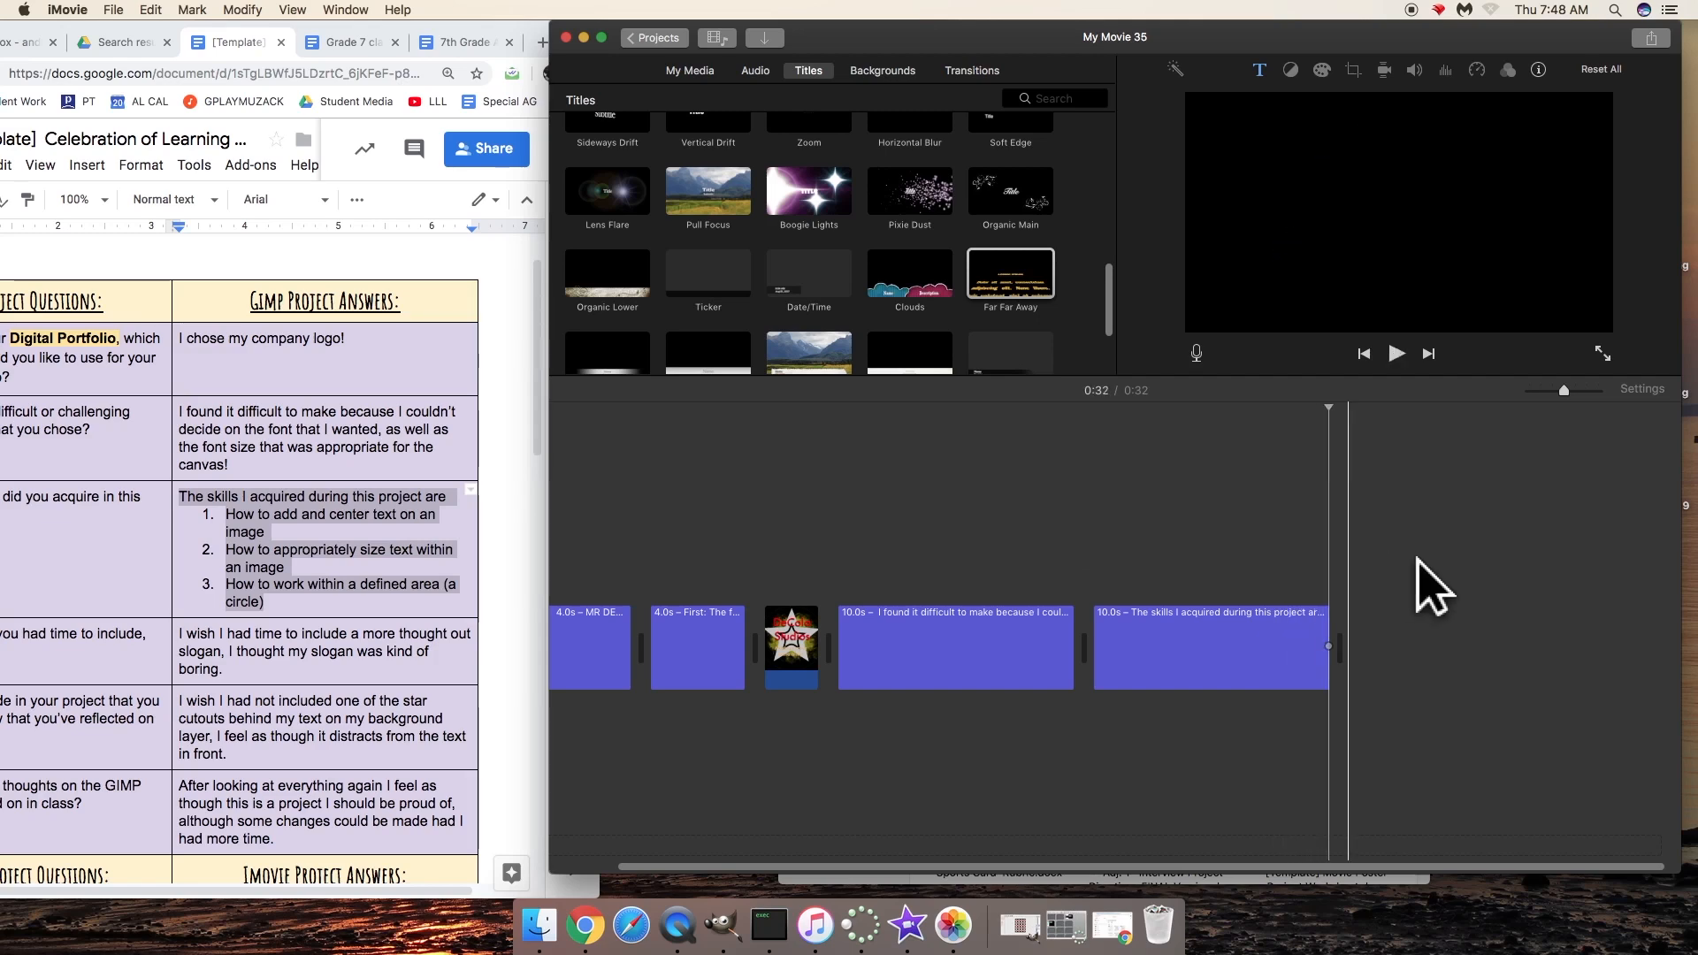
left_click_drag(995, 552, 1227, 651)
left_click(1044, 554)
left_click_drag(929, 521, 1238, 647)
left_click(972, 531)
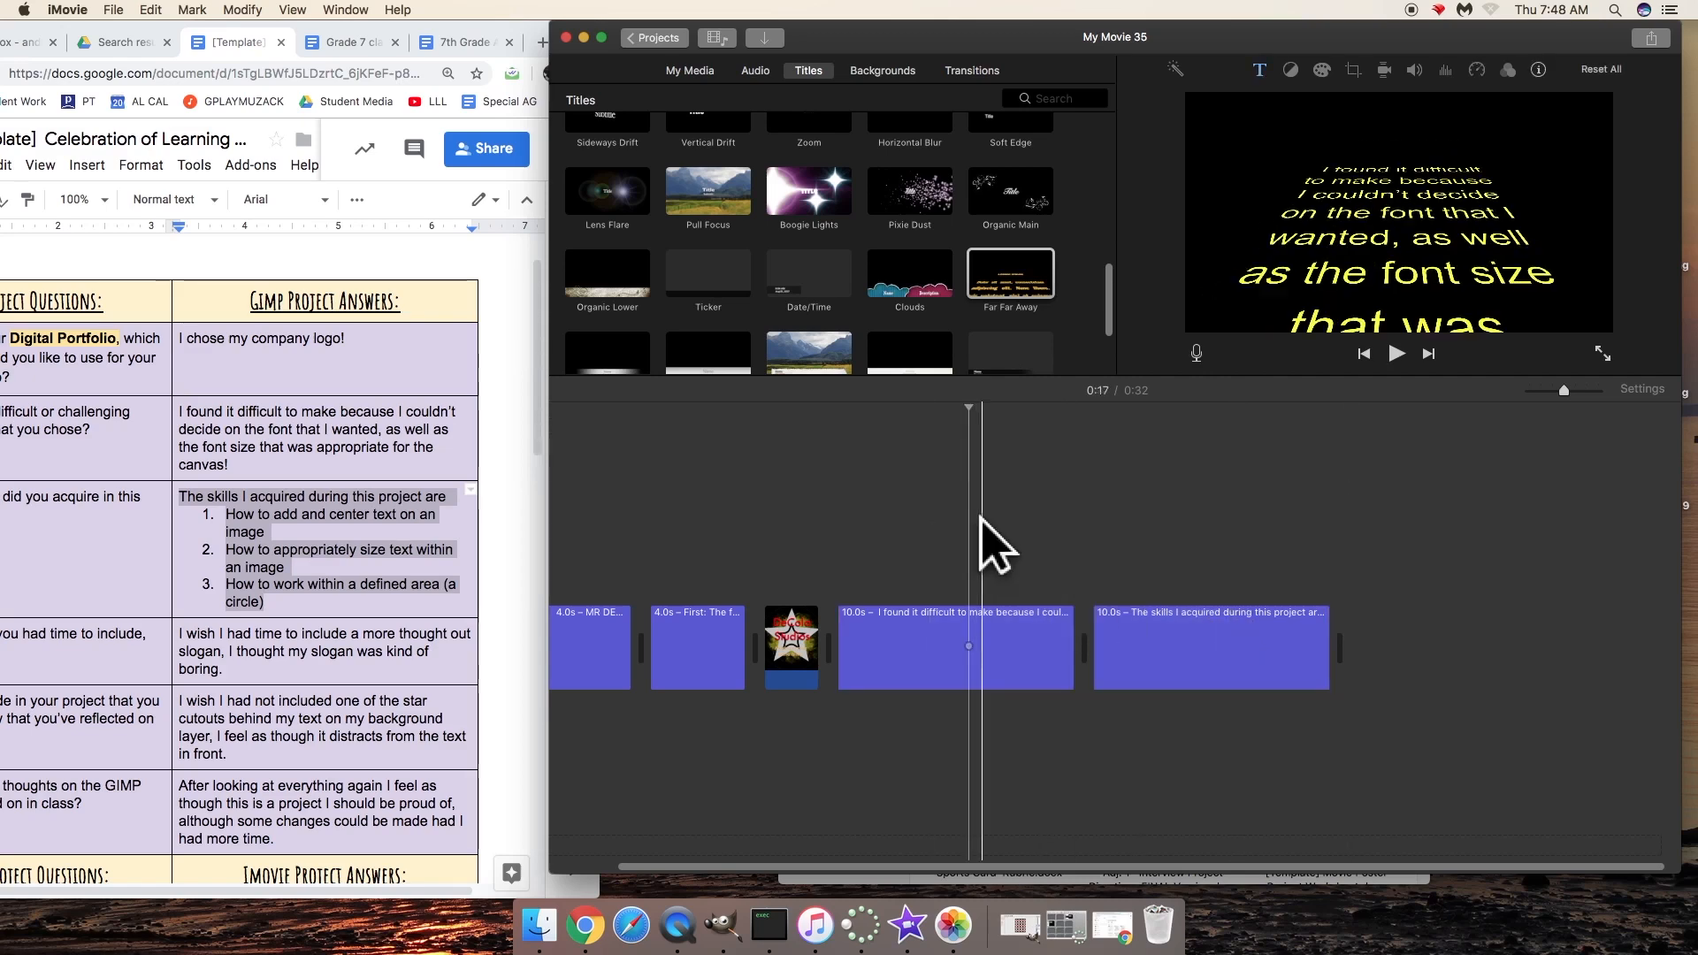
Review the Gimp project answers in the planning sheet in Chrome.
scroll(420, 584, "down", 1)
scroll(409, 570, "down", 3)
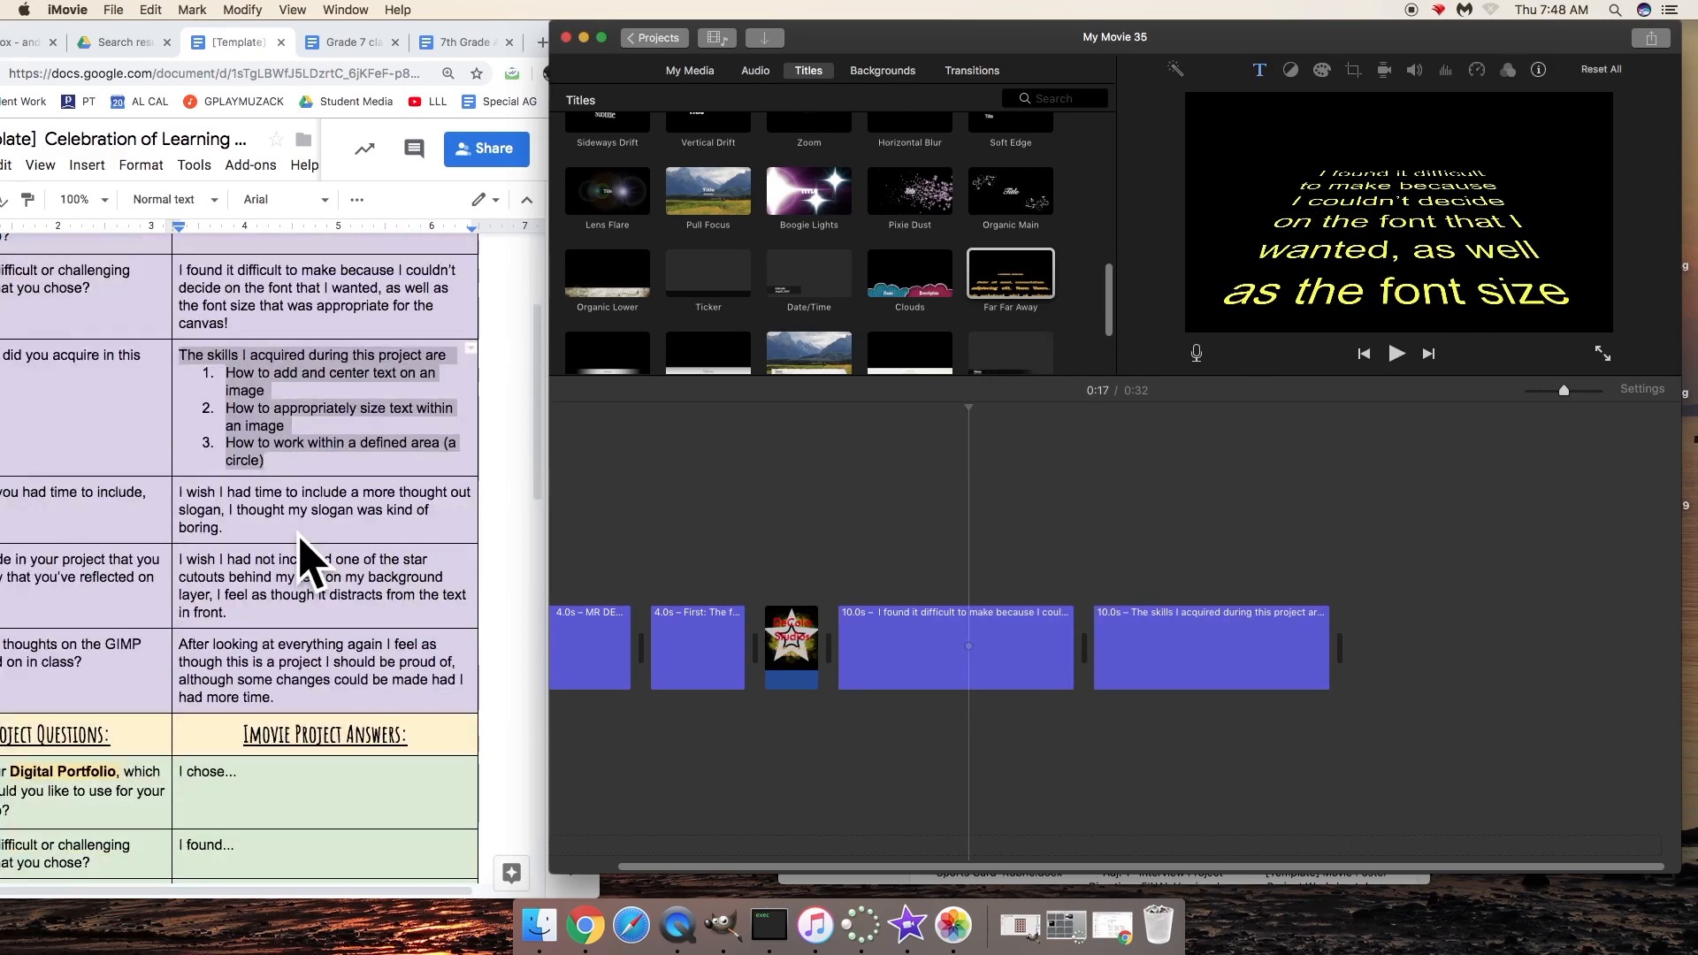
left_click(250, 511)
scroll(265, 382, "up", 4)
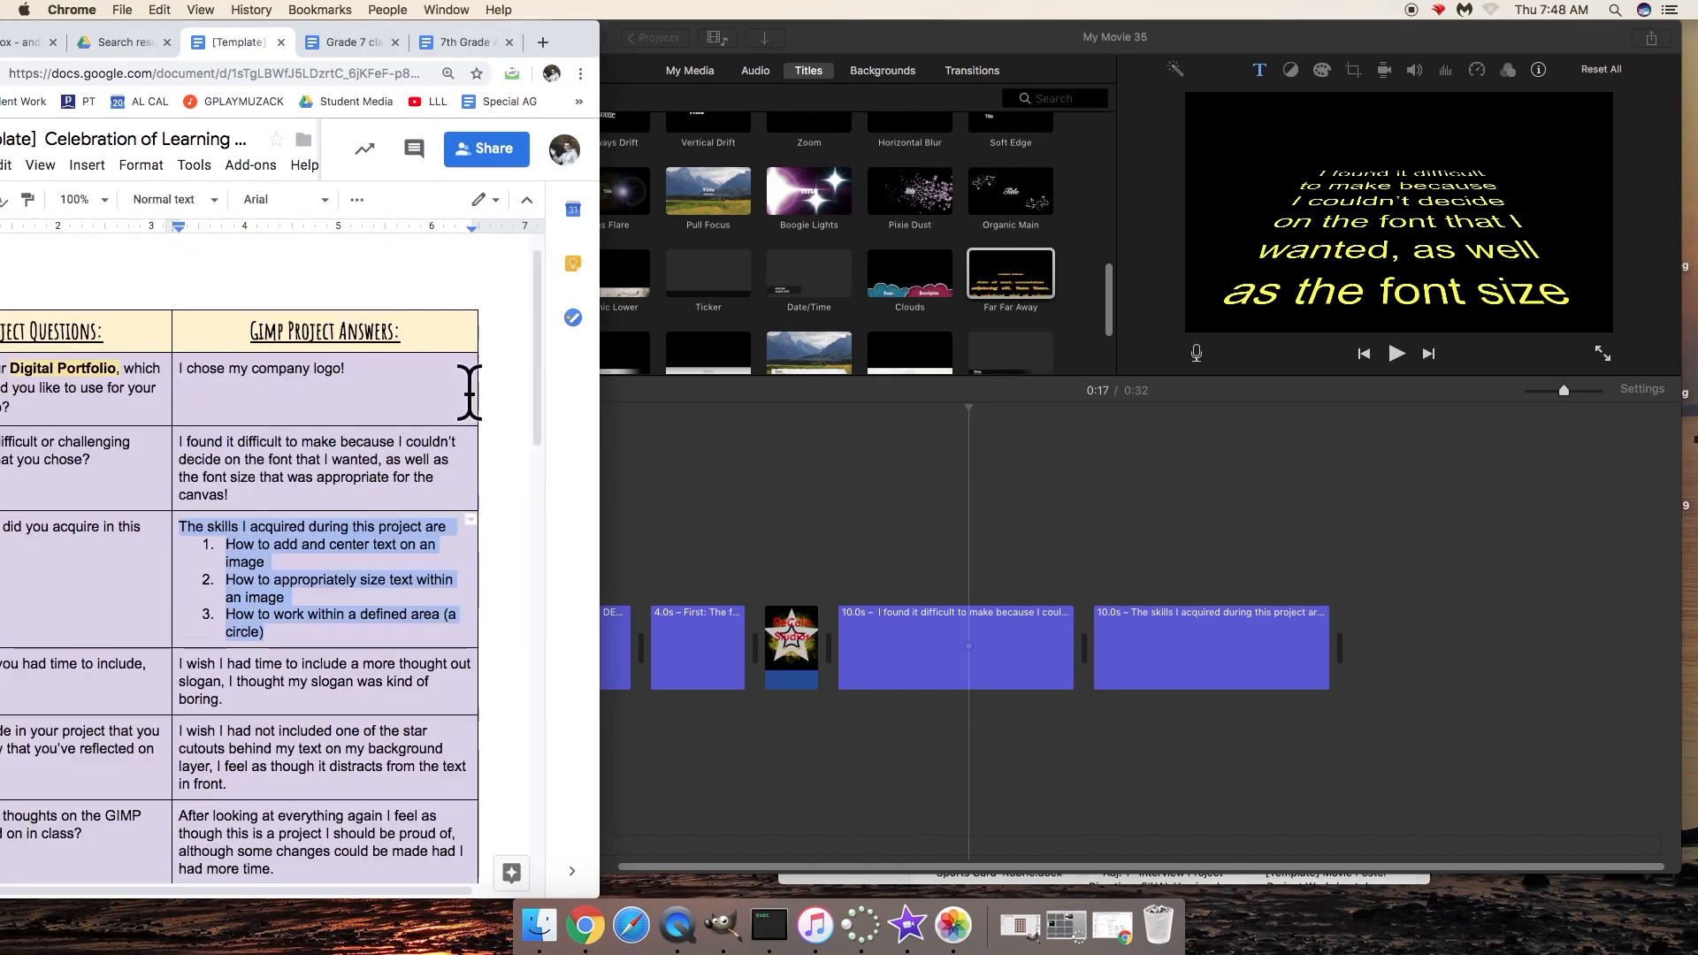
Review the remaining Gimp answers in the planning sheet, and preview the scrolling titles that hold them in the iMovie timeline.
left_click_drag(470, 390, 254, 383)
scroll(261, 434, "down", 3)
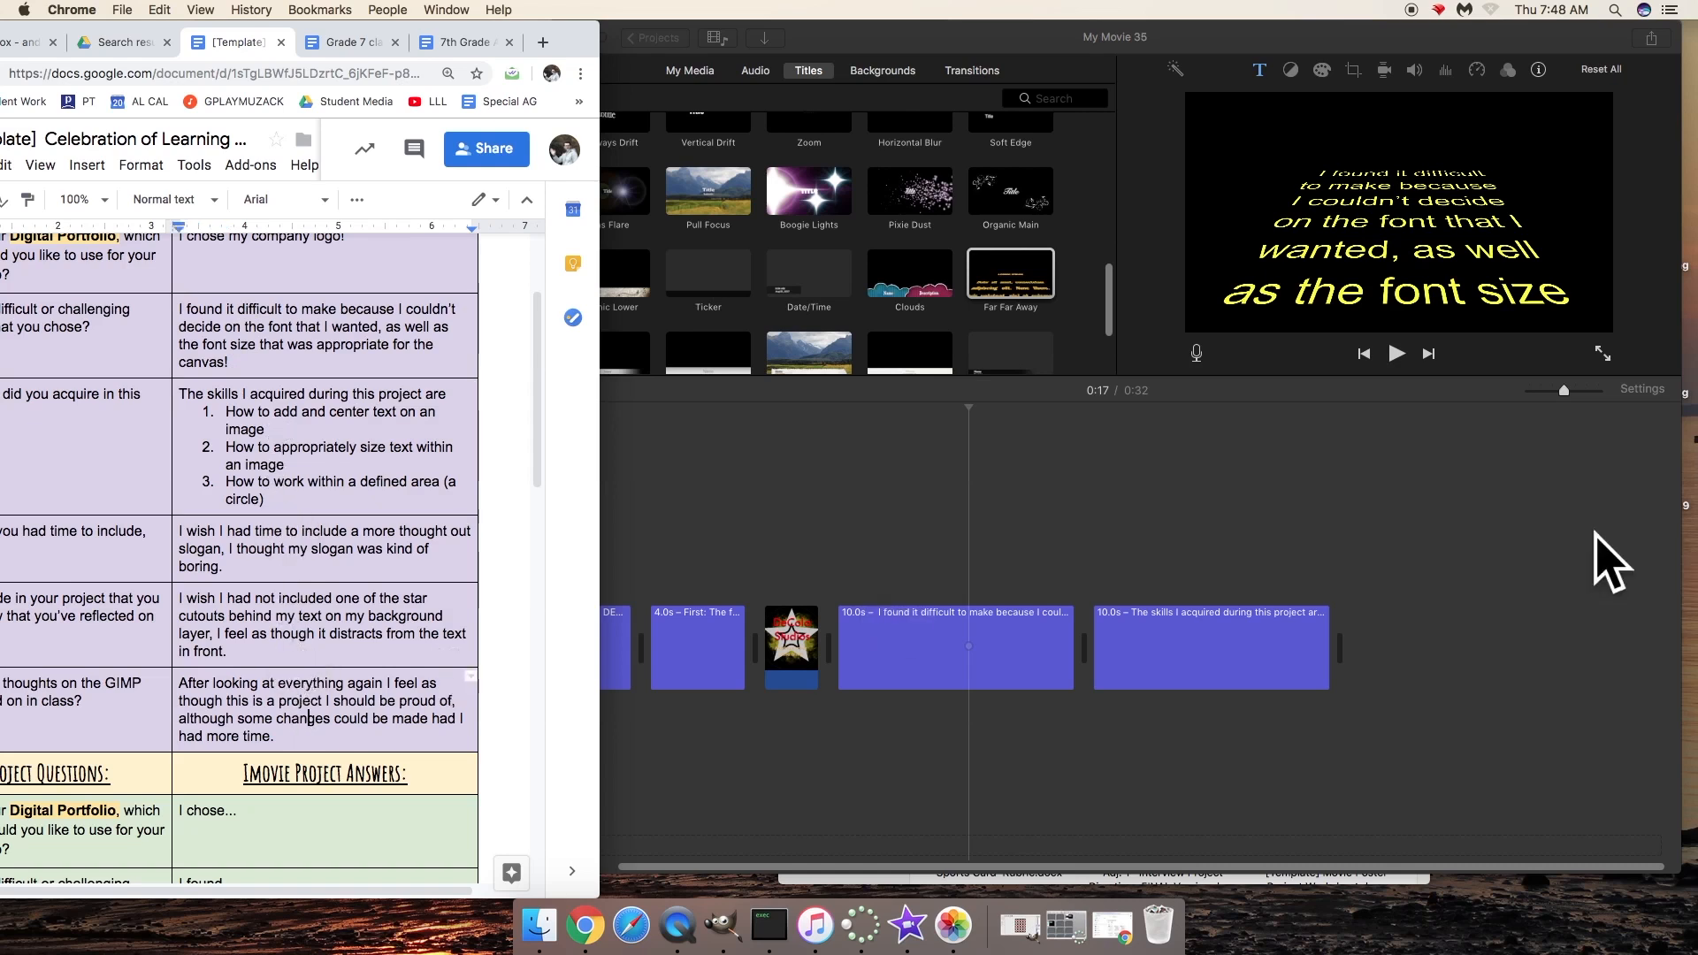
left_click(1522, 556)
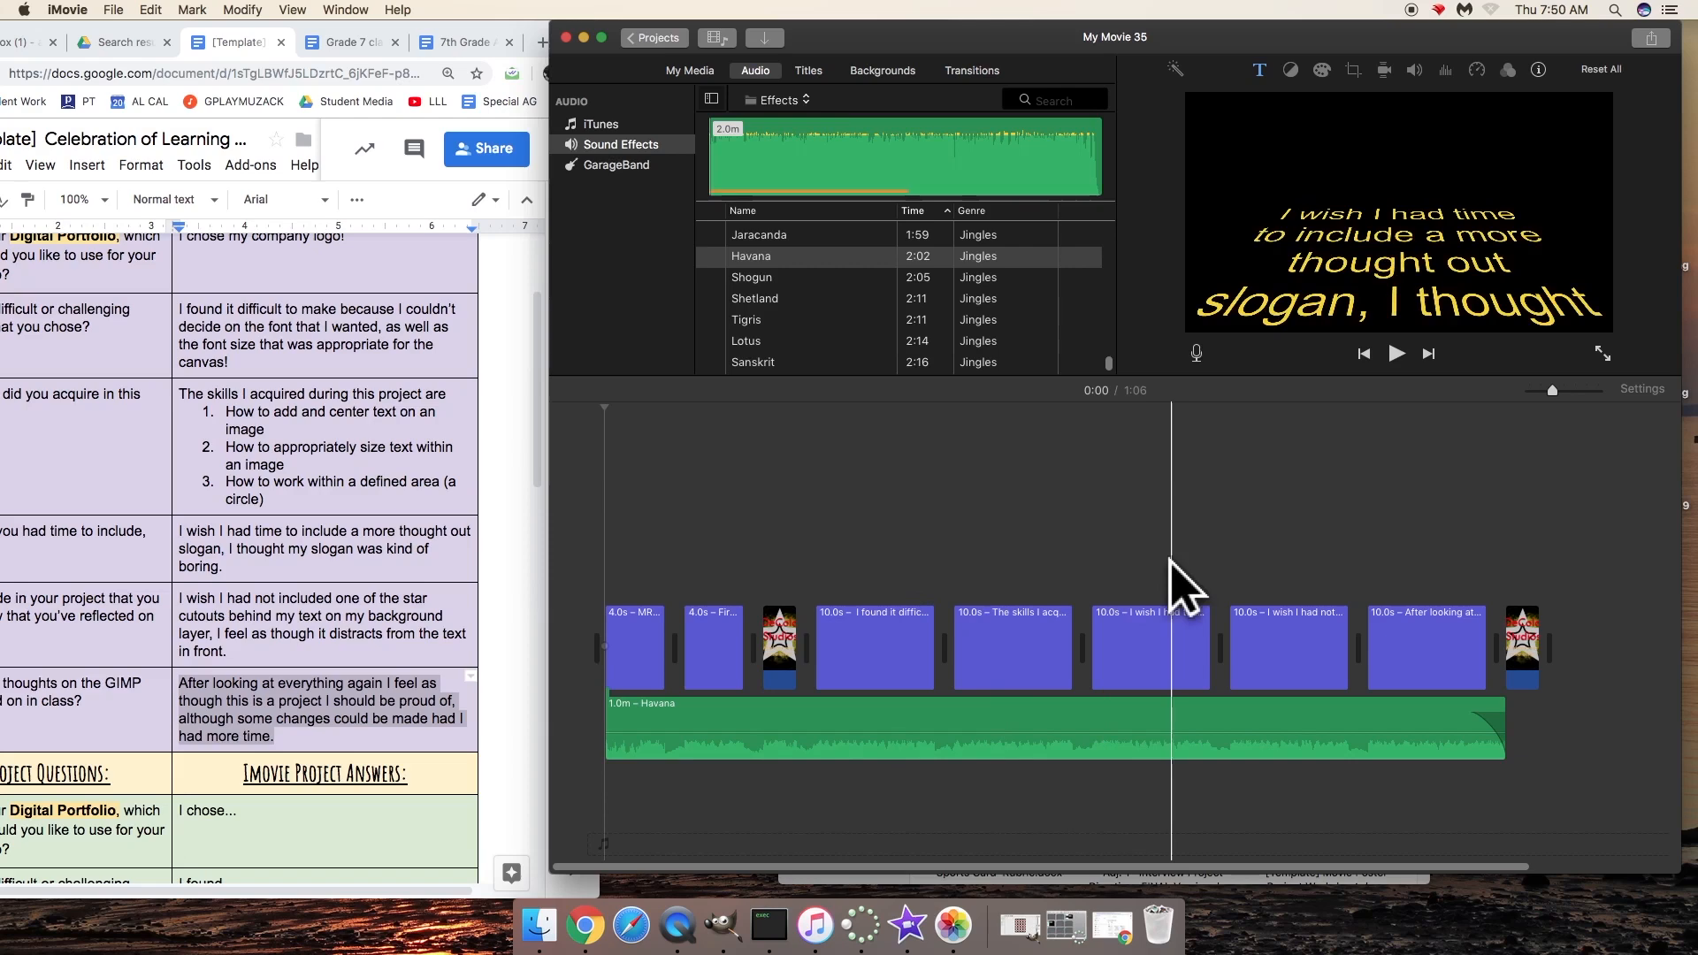
left_click(891, 583)
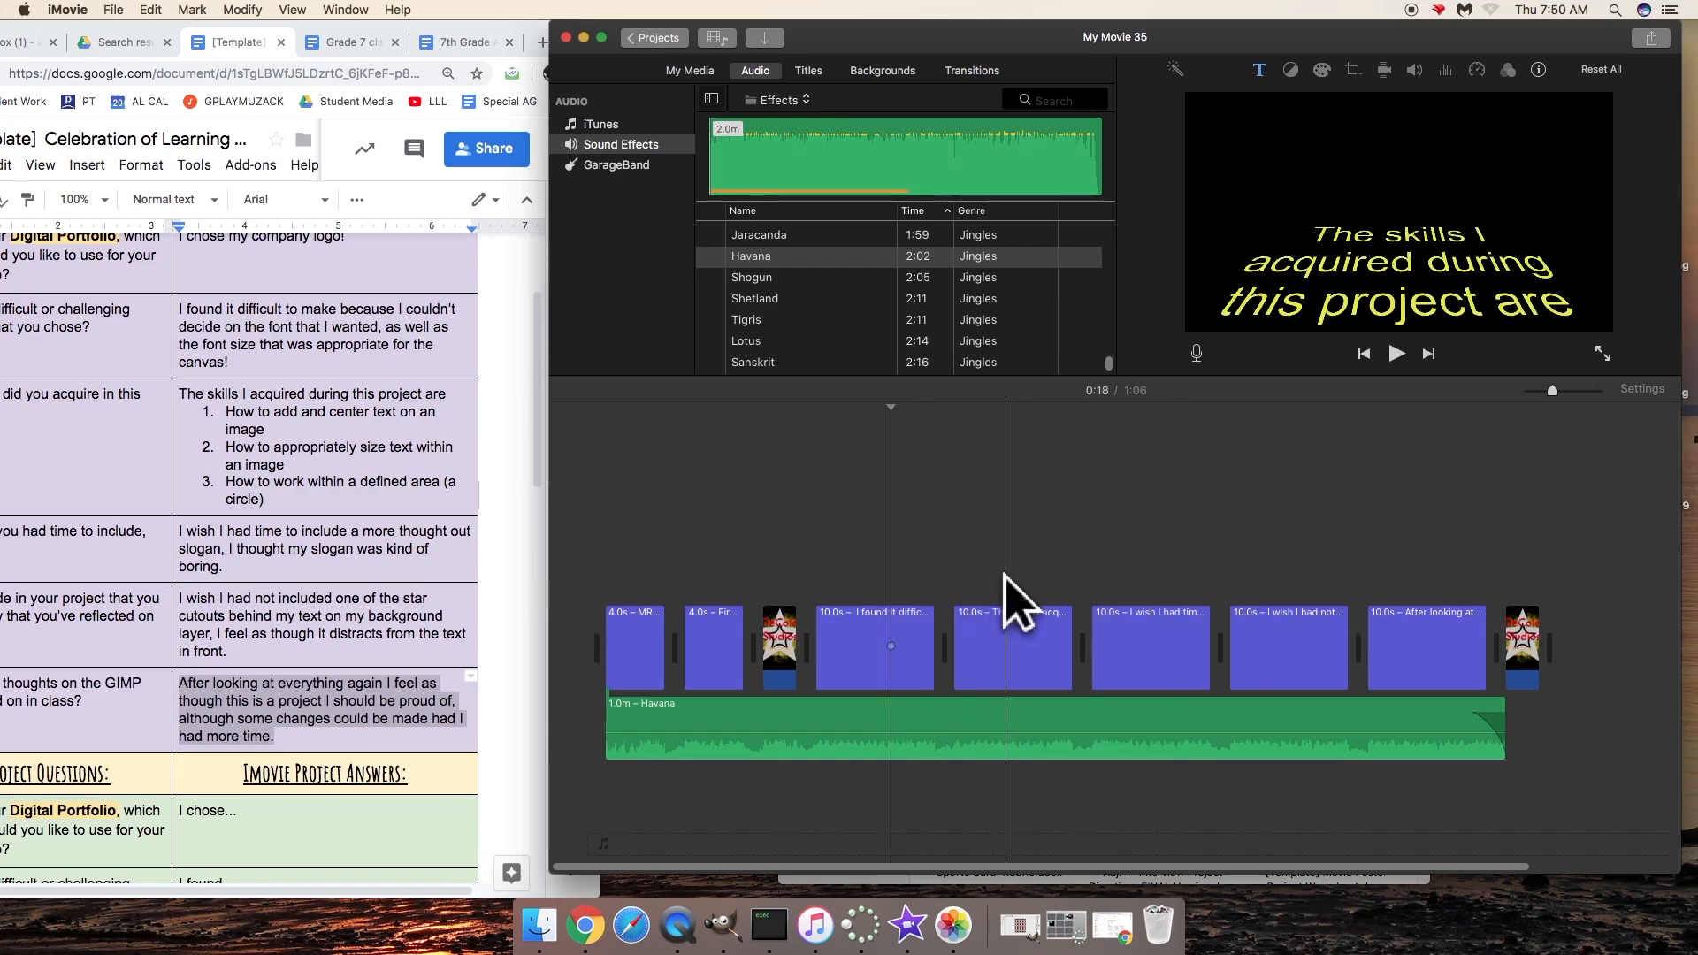
left_click(1299, 607)
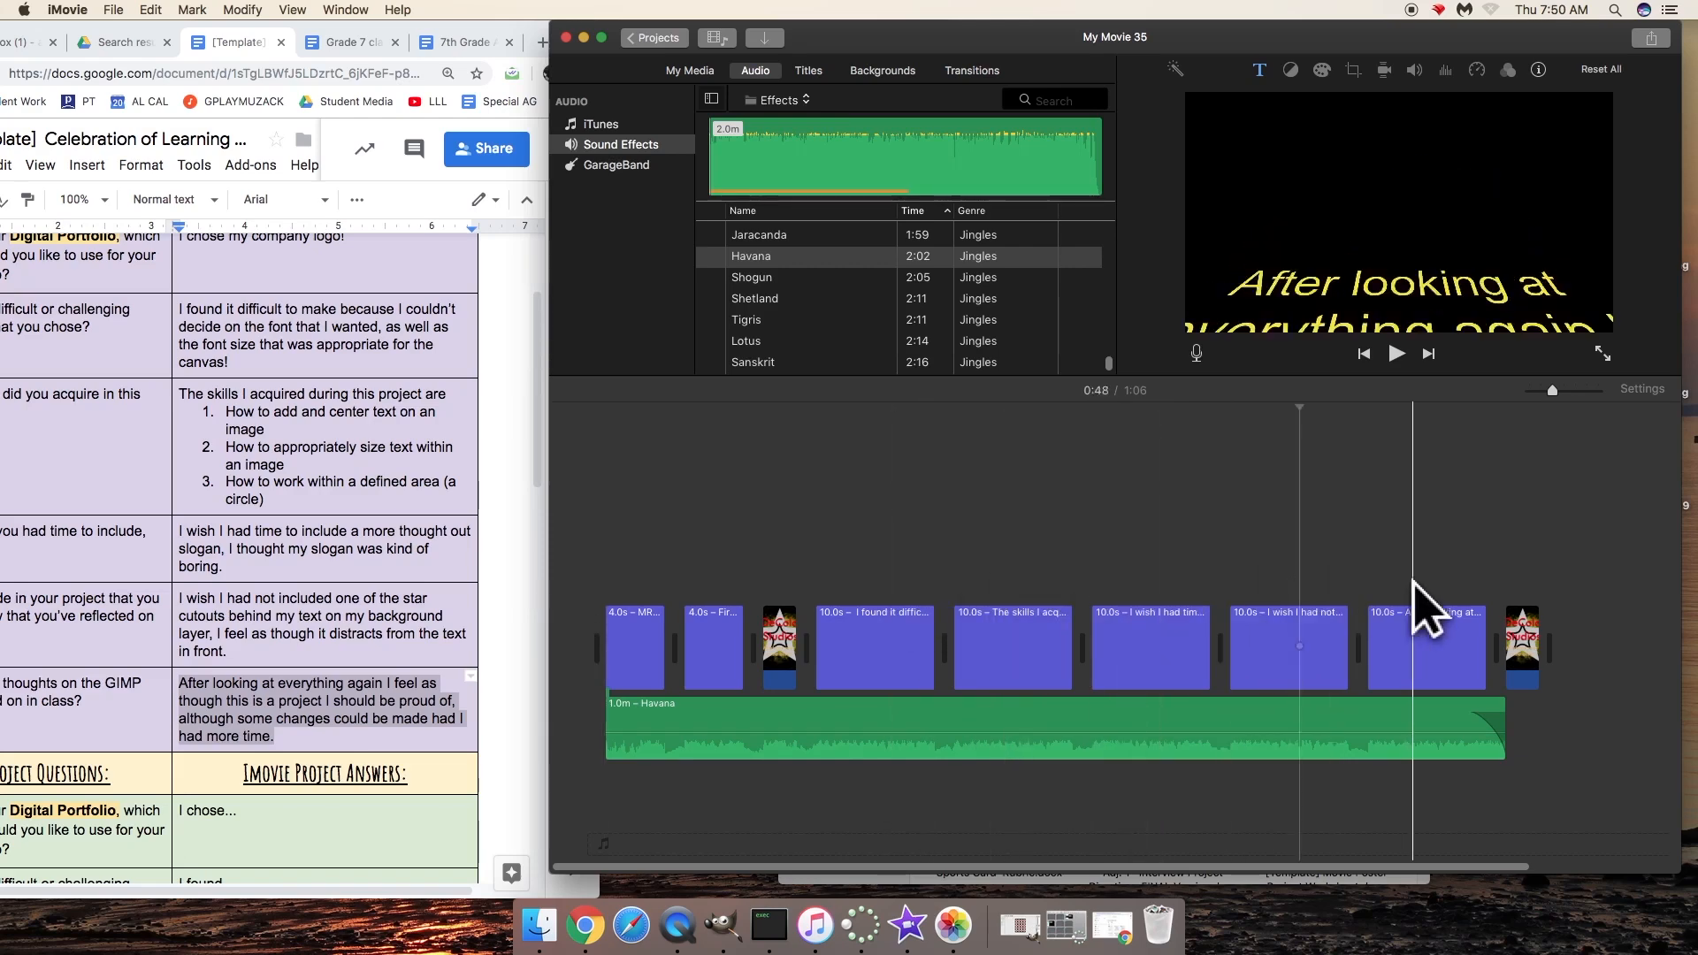
left_click(1418, 610)
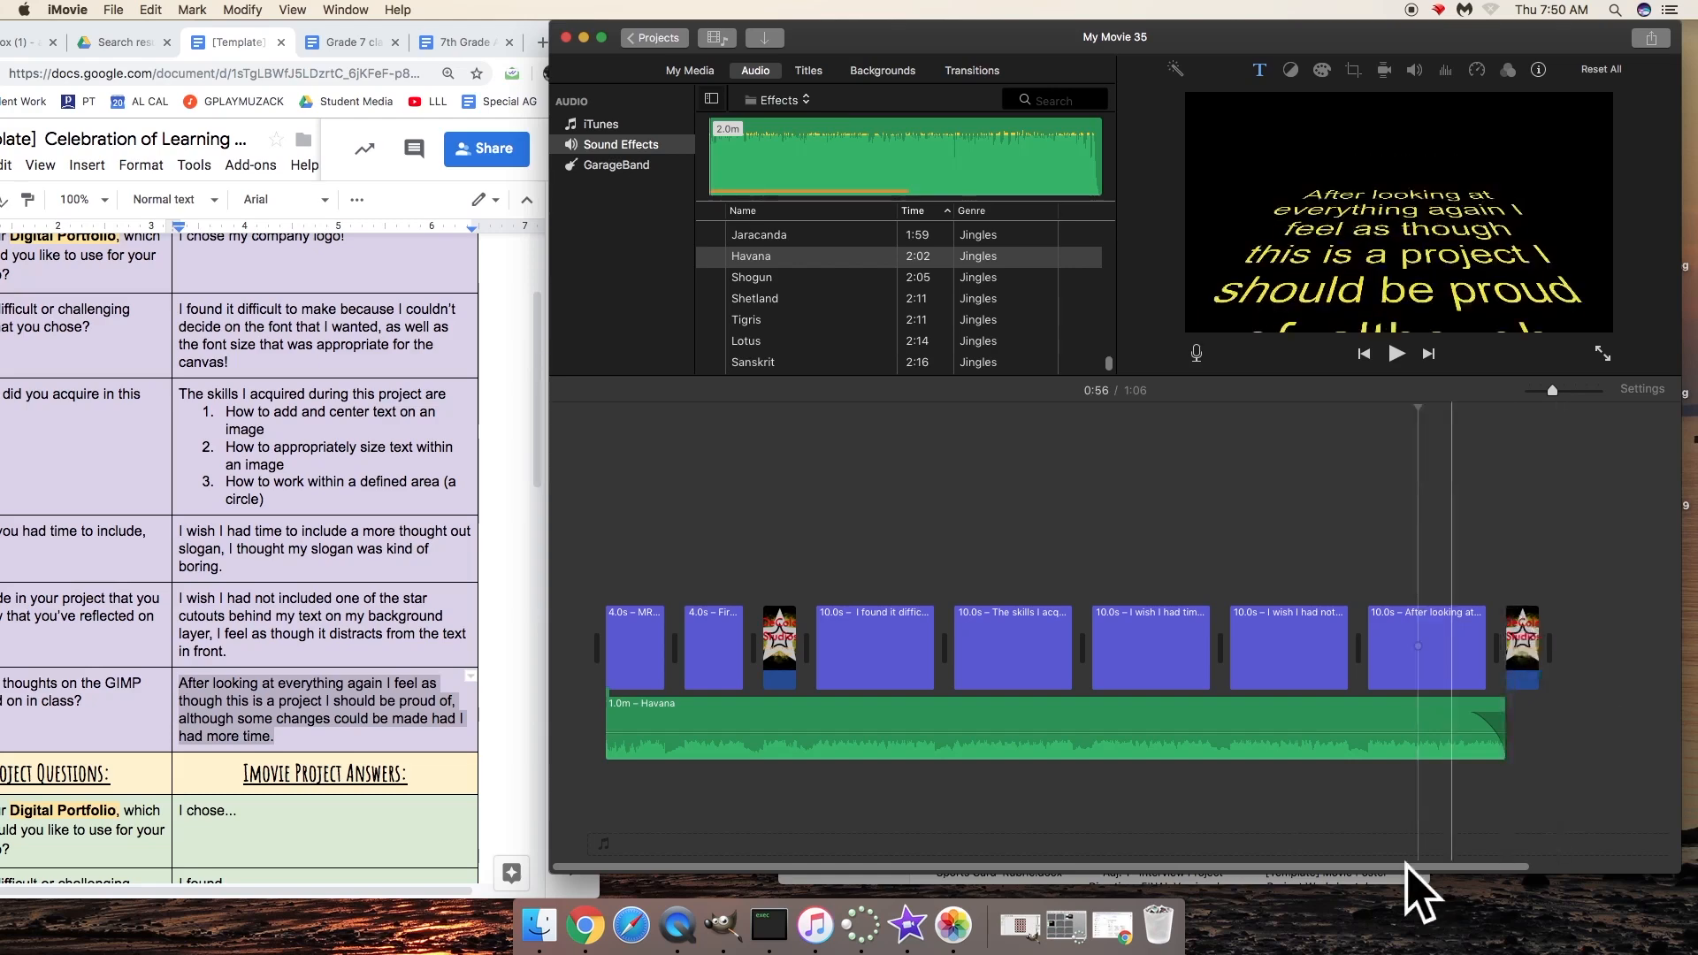
Extend the end of the Havana music clip past the closing company logo image in the timeline.
left_click(1300, 729)
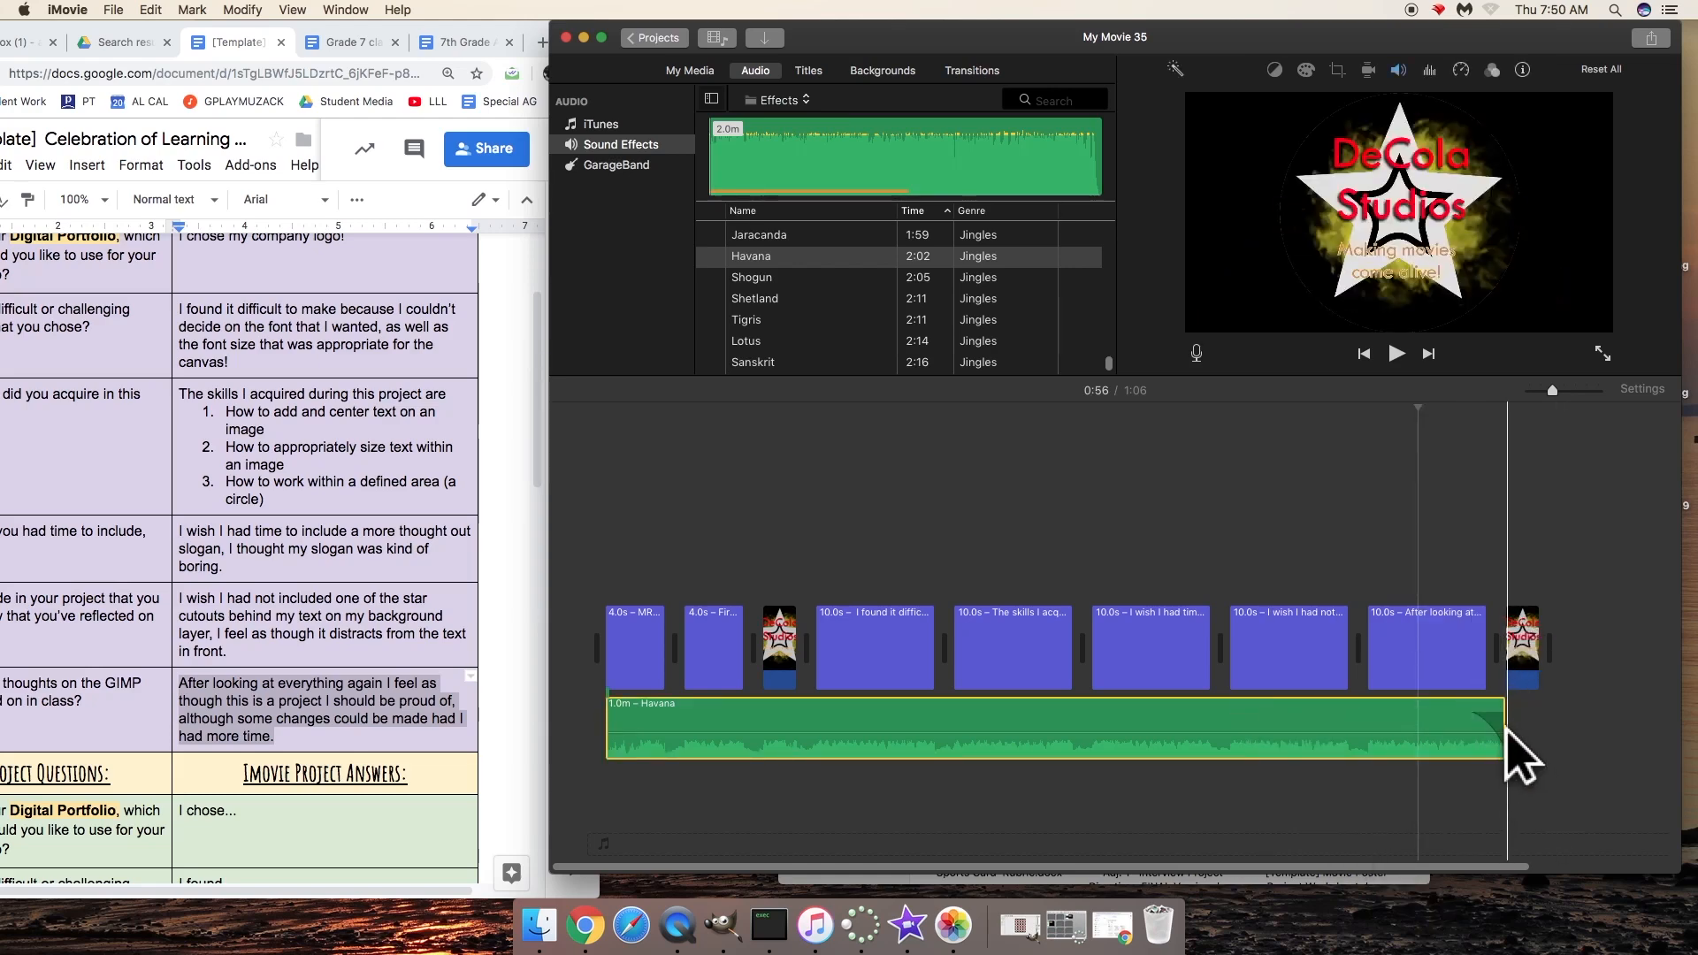
left_click_drag(1500, 731, 1558, 731)
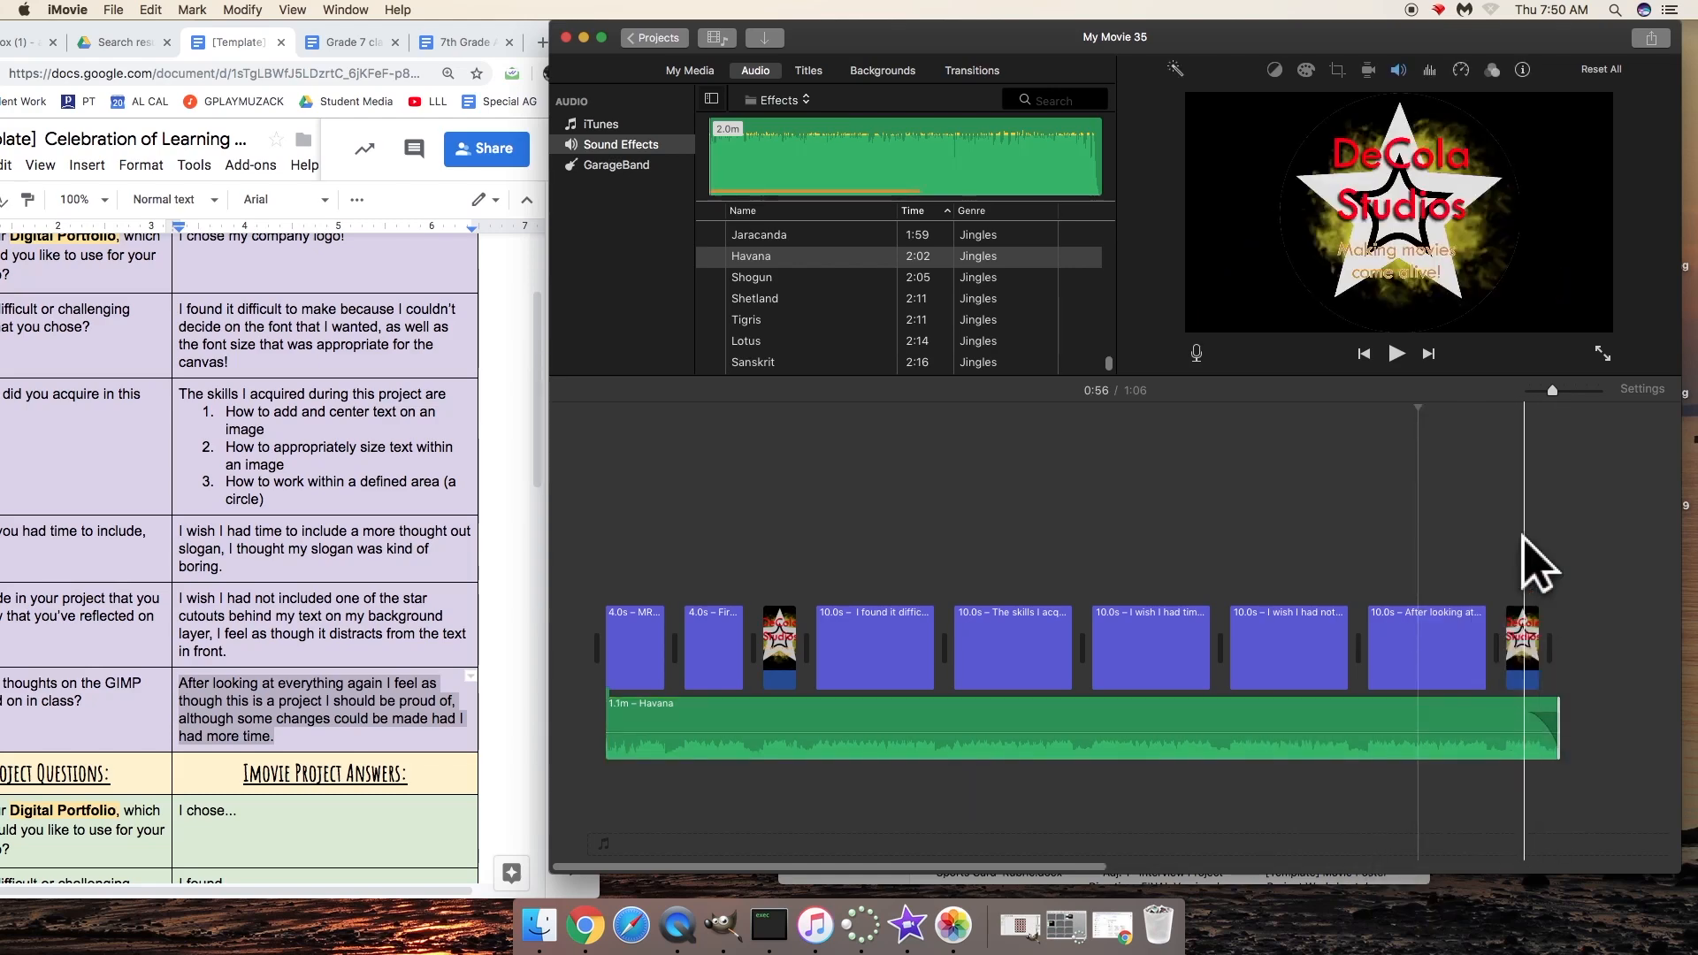
Compare the closing logo image with the earlier one, and check the title cards and scrolling titles in order.
left_click(1519, 619)
key("XF86AudioMute")
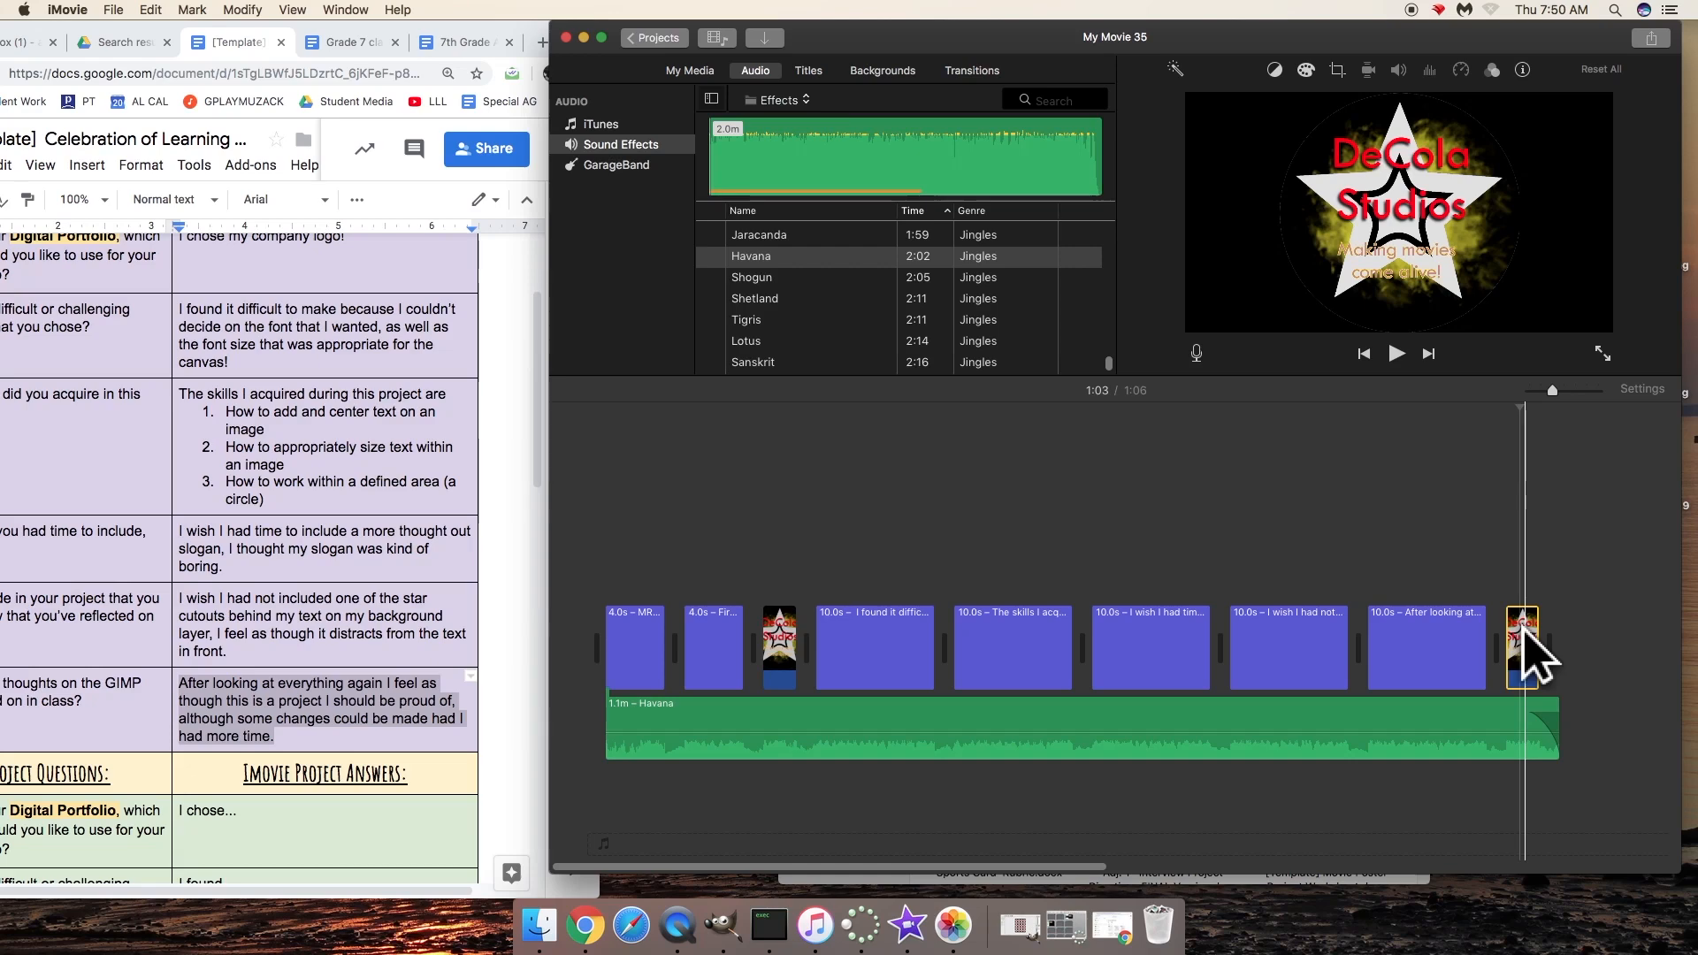
left_click(779, 641)
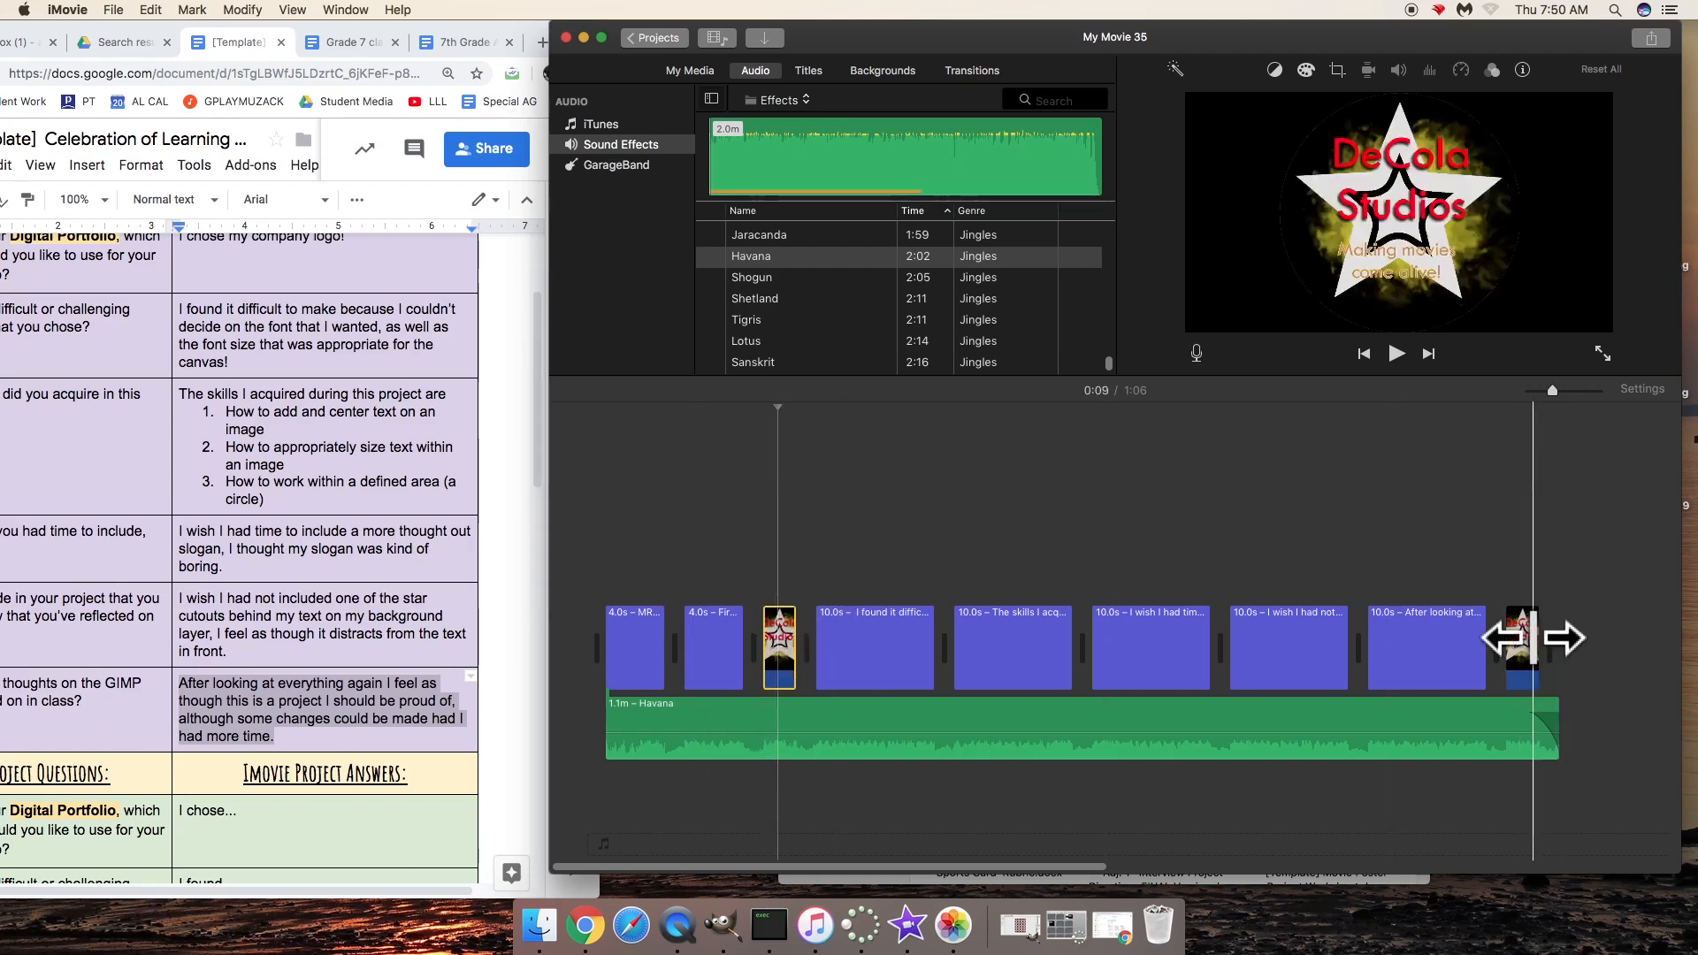
left_click(1524, 646)
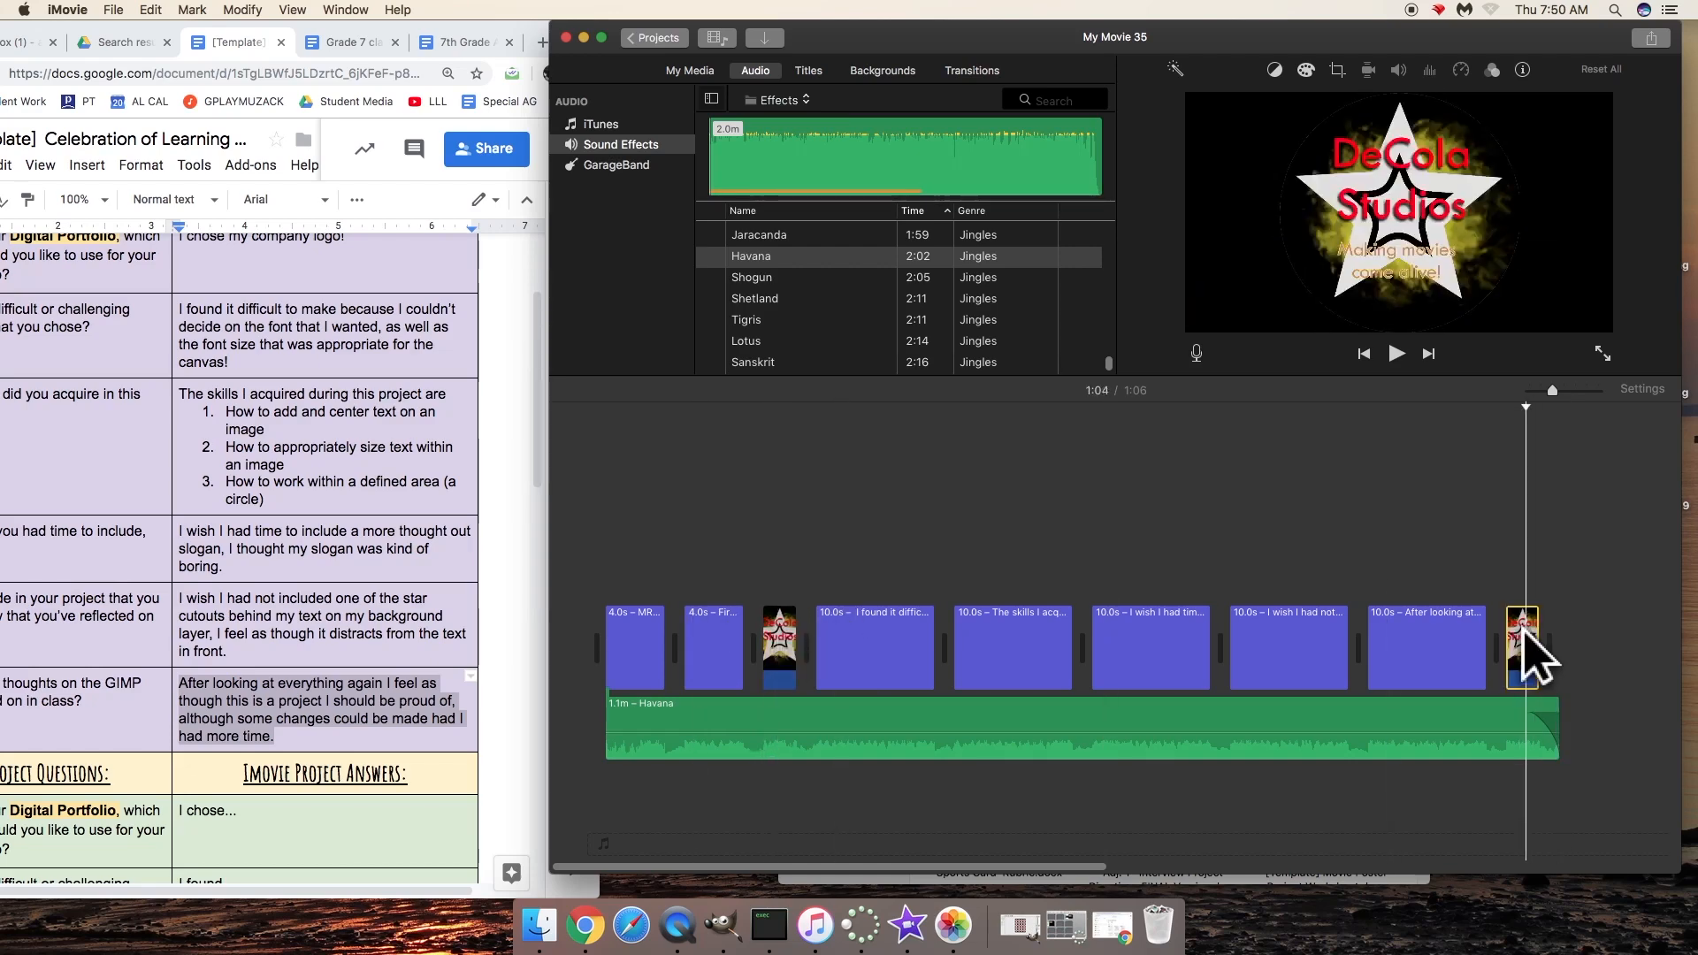
left_click(1177, 531)
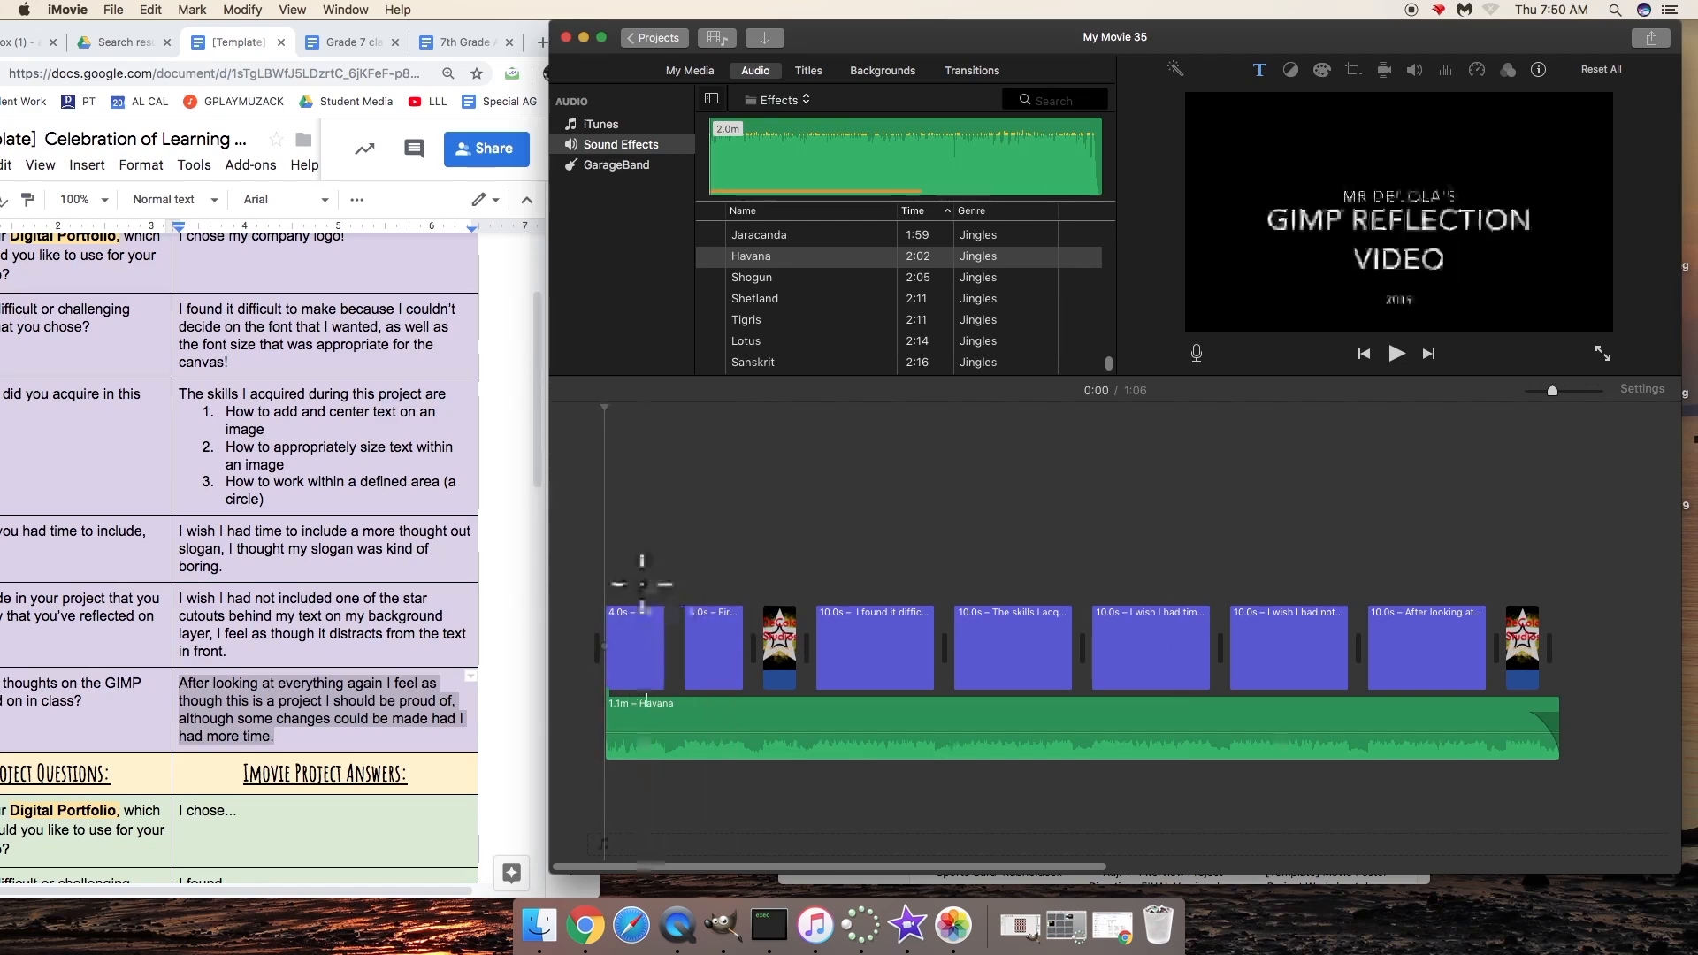
left_click(710, 579)
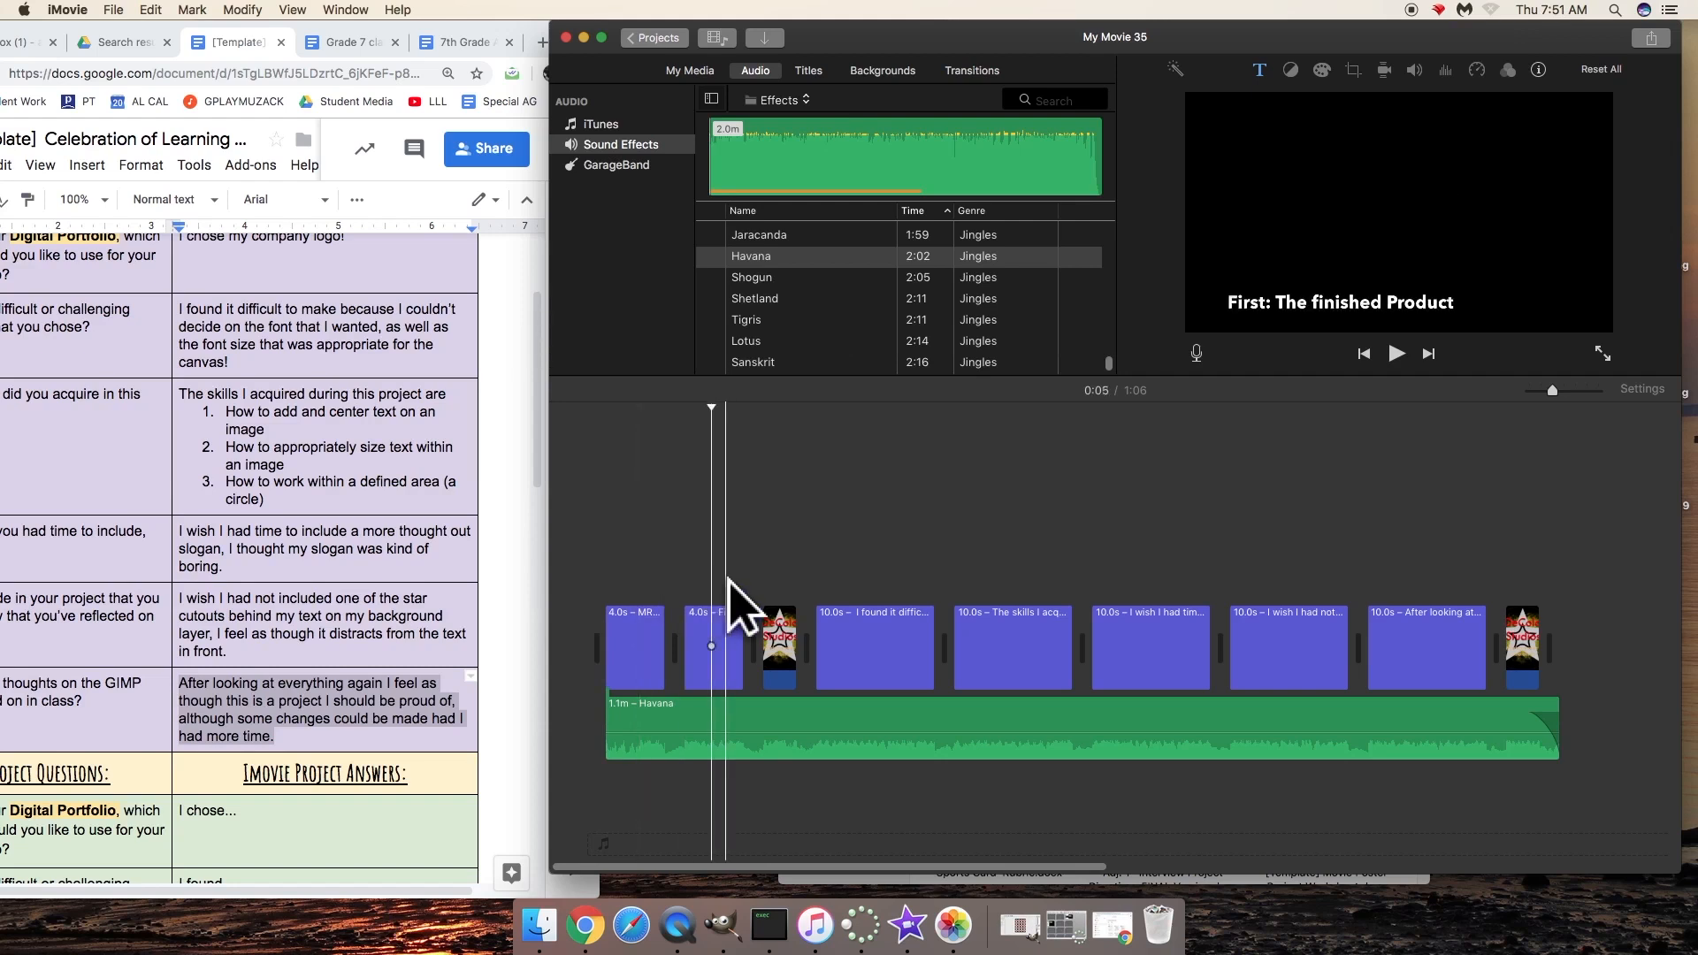
left_click(775, 576)
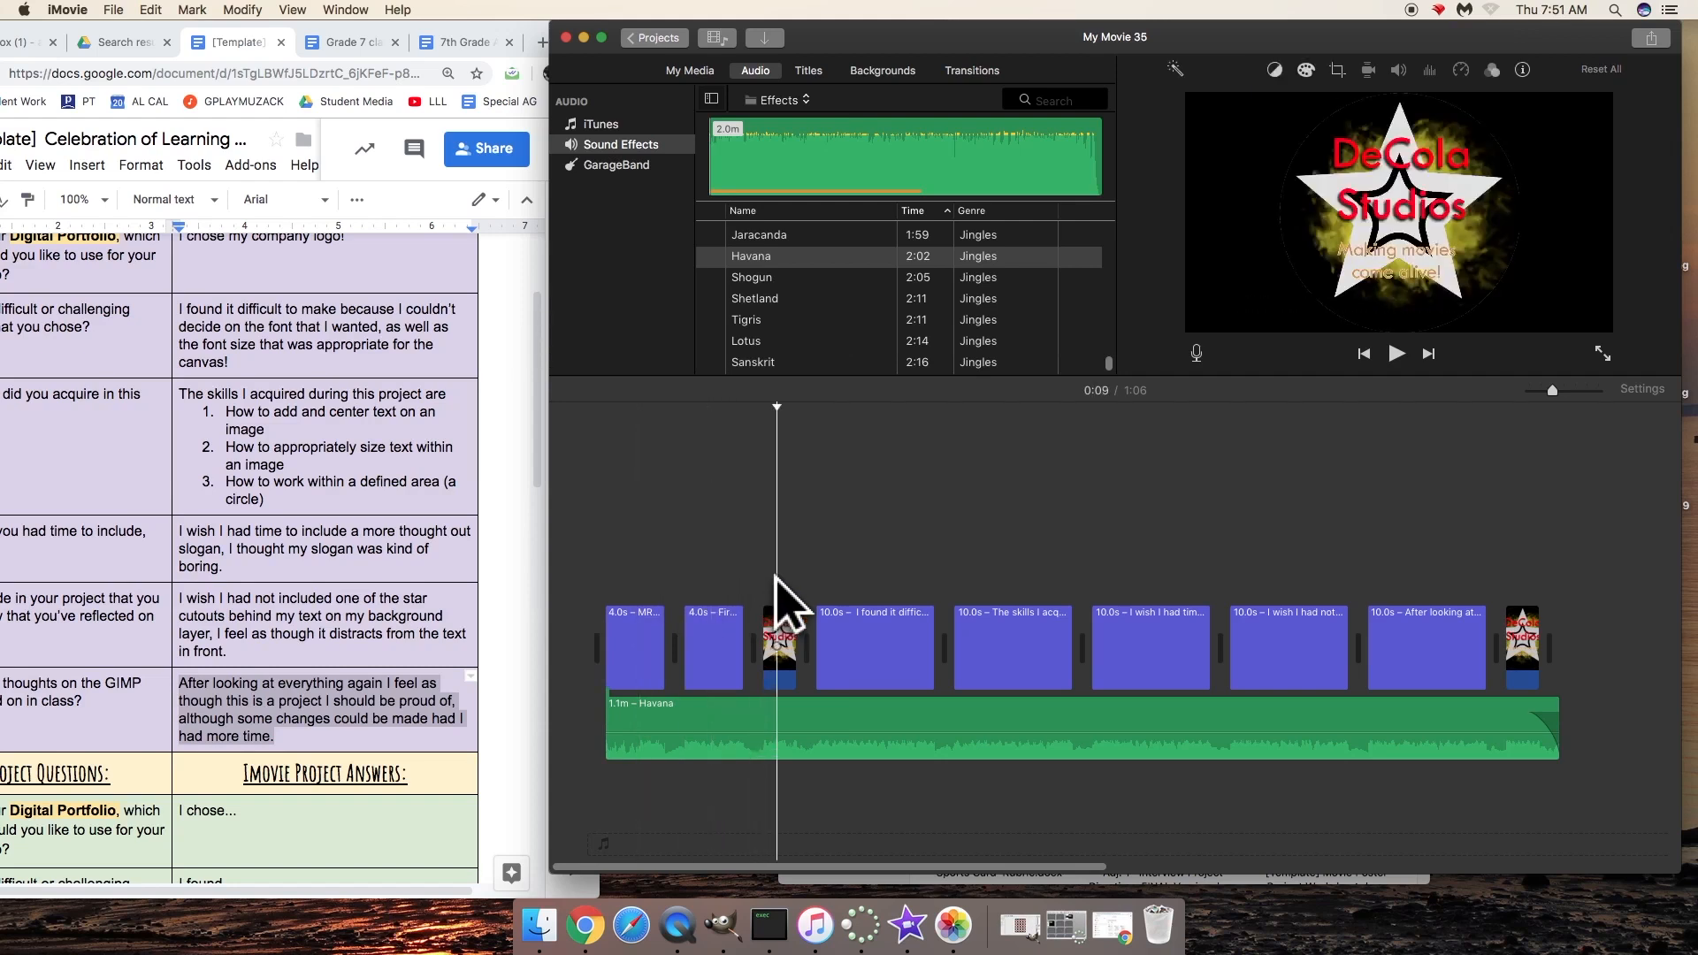
left_click(1031, 588)
left_click(1296, 609)
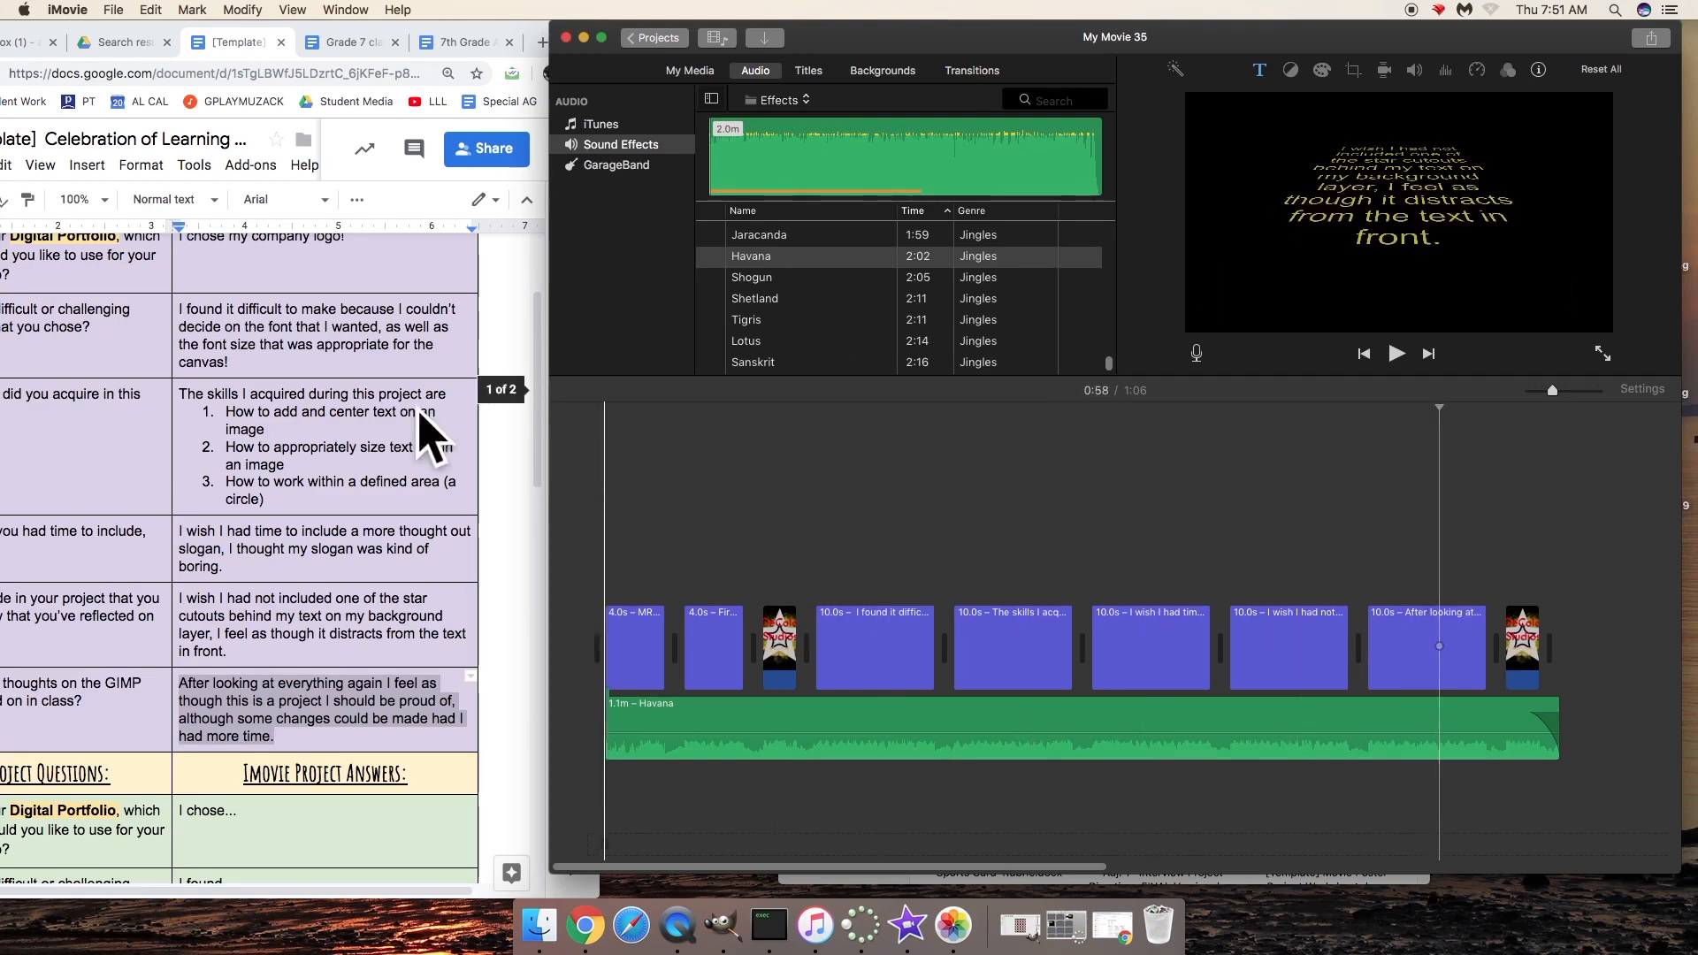
Switch to Chrome and review each Gimp project answer in the planning sheet, including the Digital Portfolio question and the company logo answer.
left_click(402, 398)
scroll(227, 382, "up", 2)
left_click(227, 381)
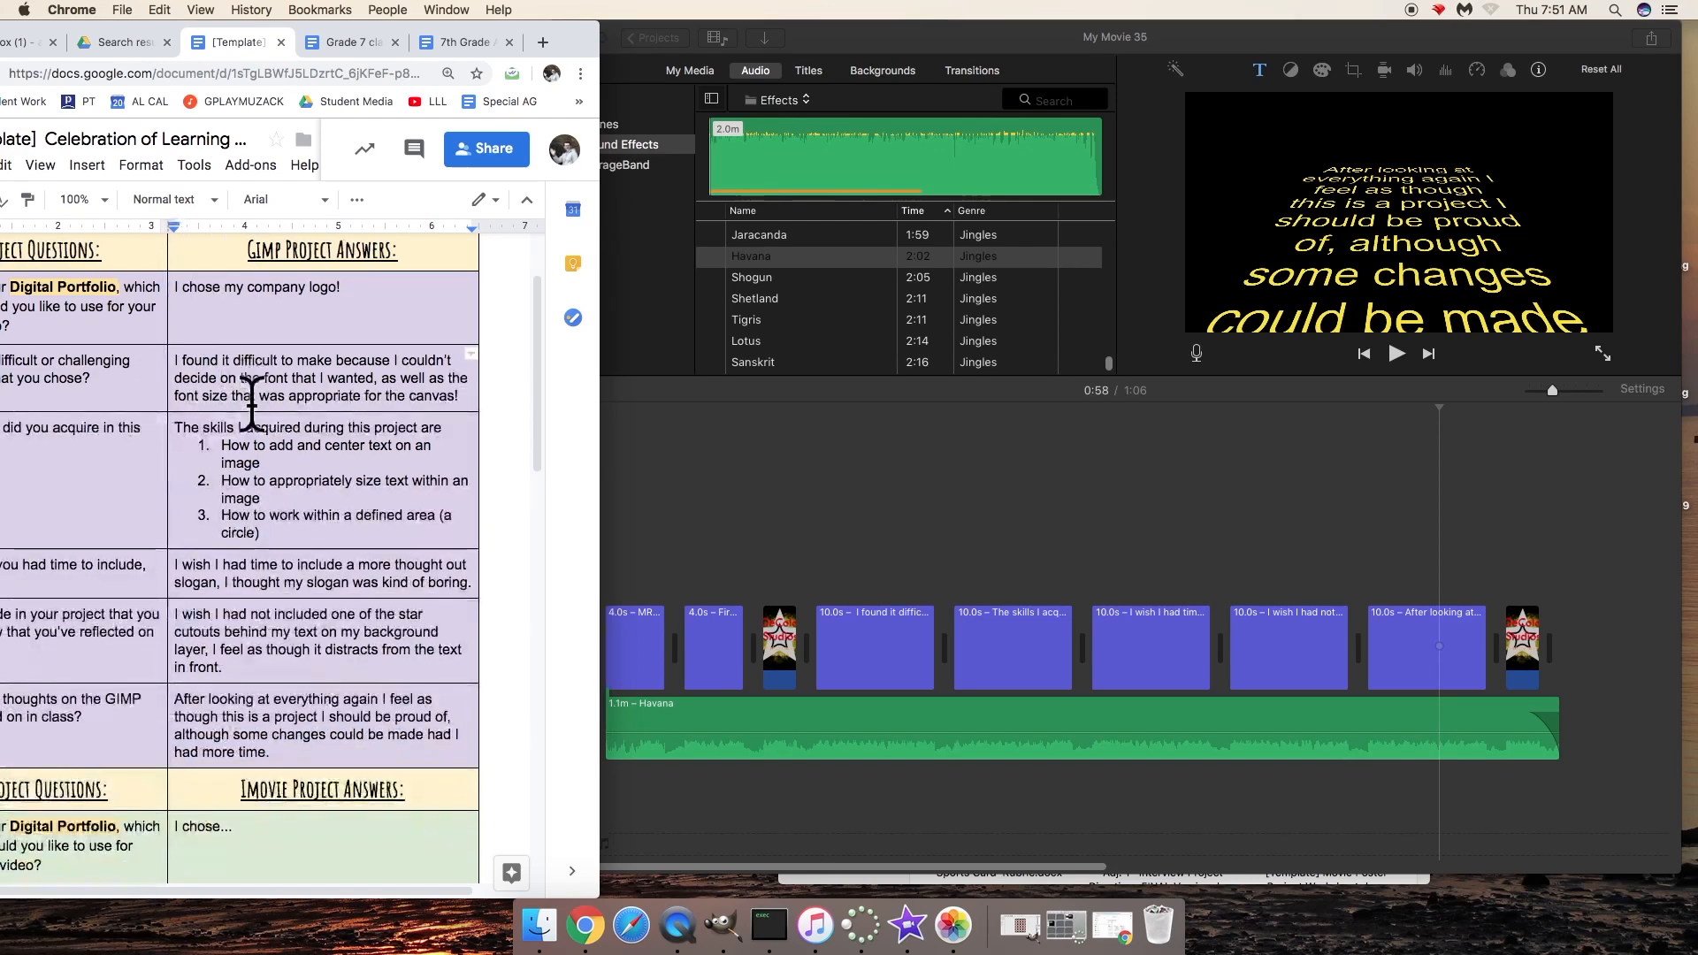
triple_click(236, 383)
double_click(244, 445)
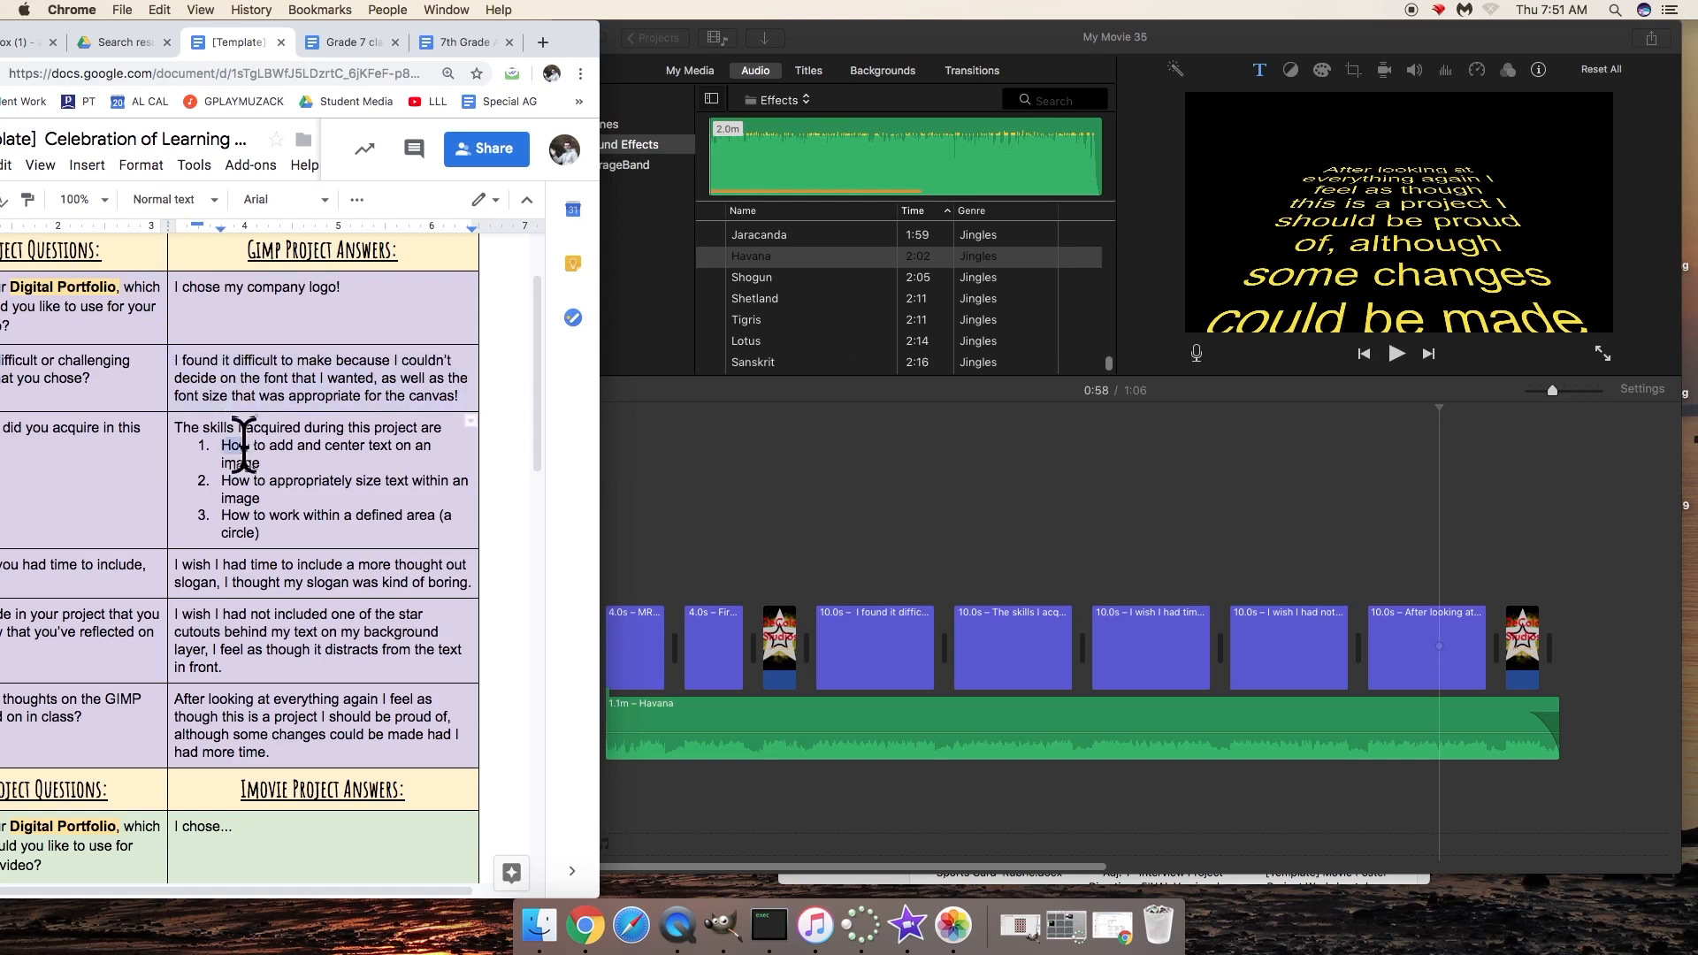
triple_click(248, 577)
triple_click(248, 619)
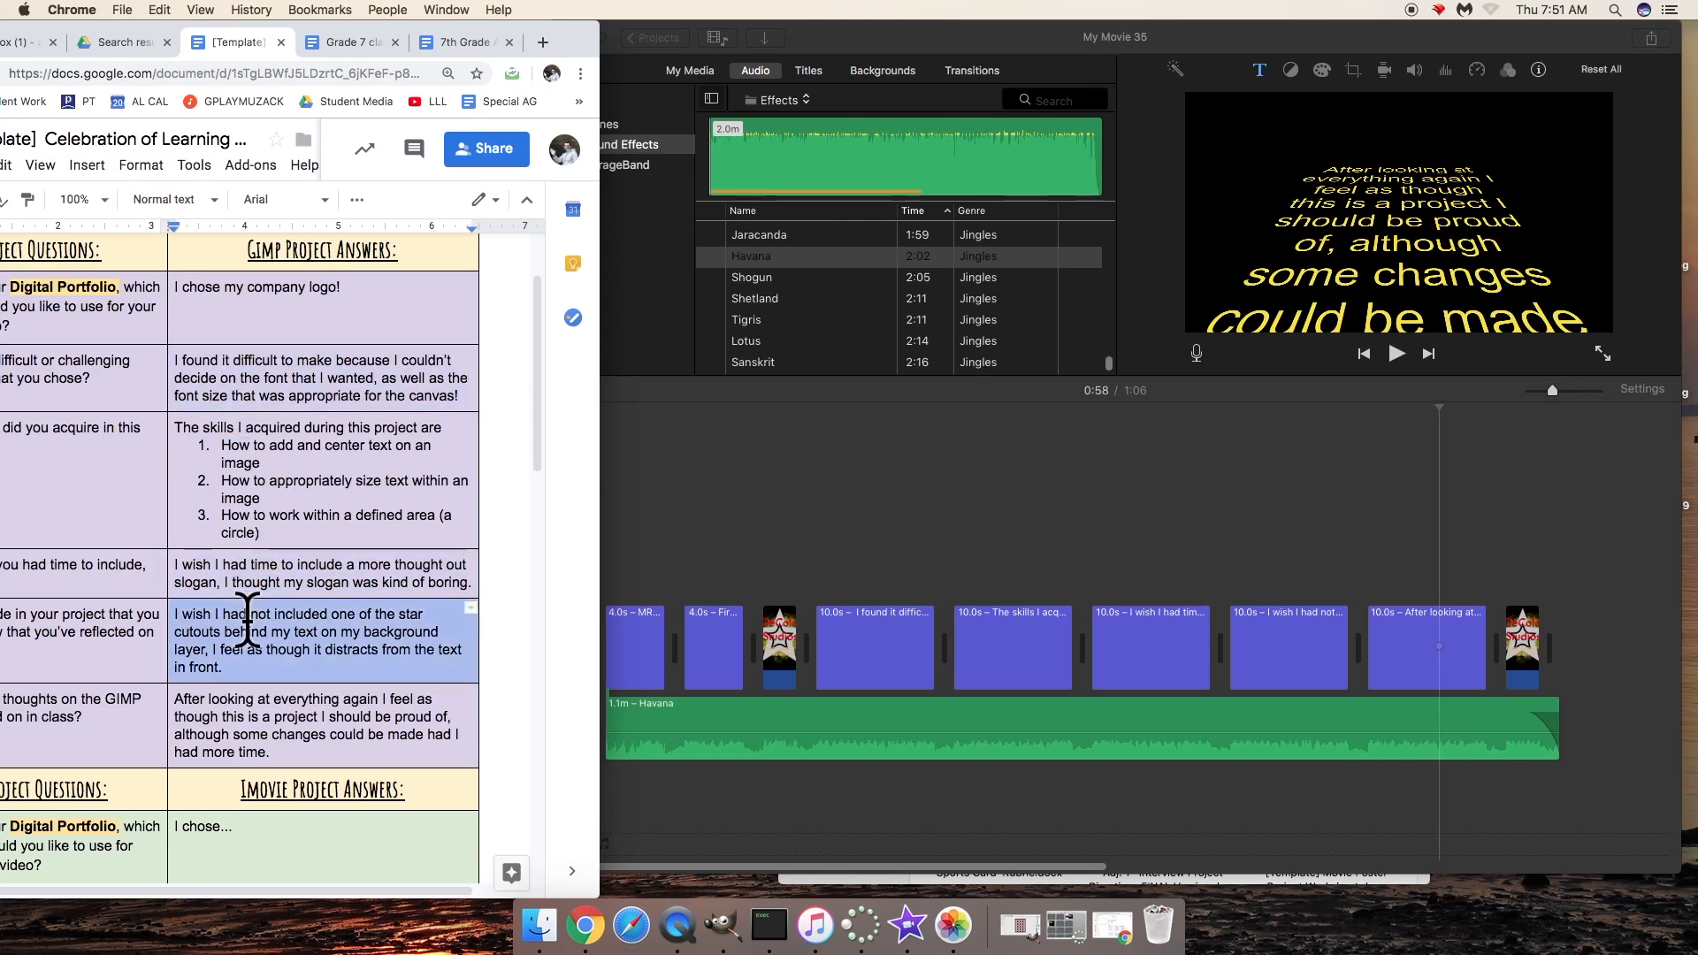
triple_click(268, 721)
double_click(266, 717)
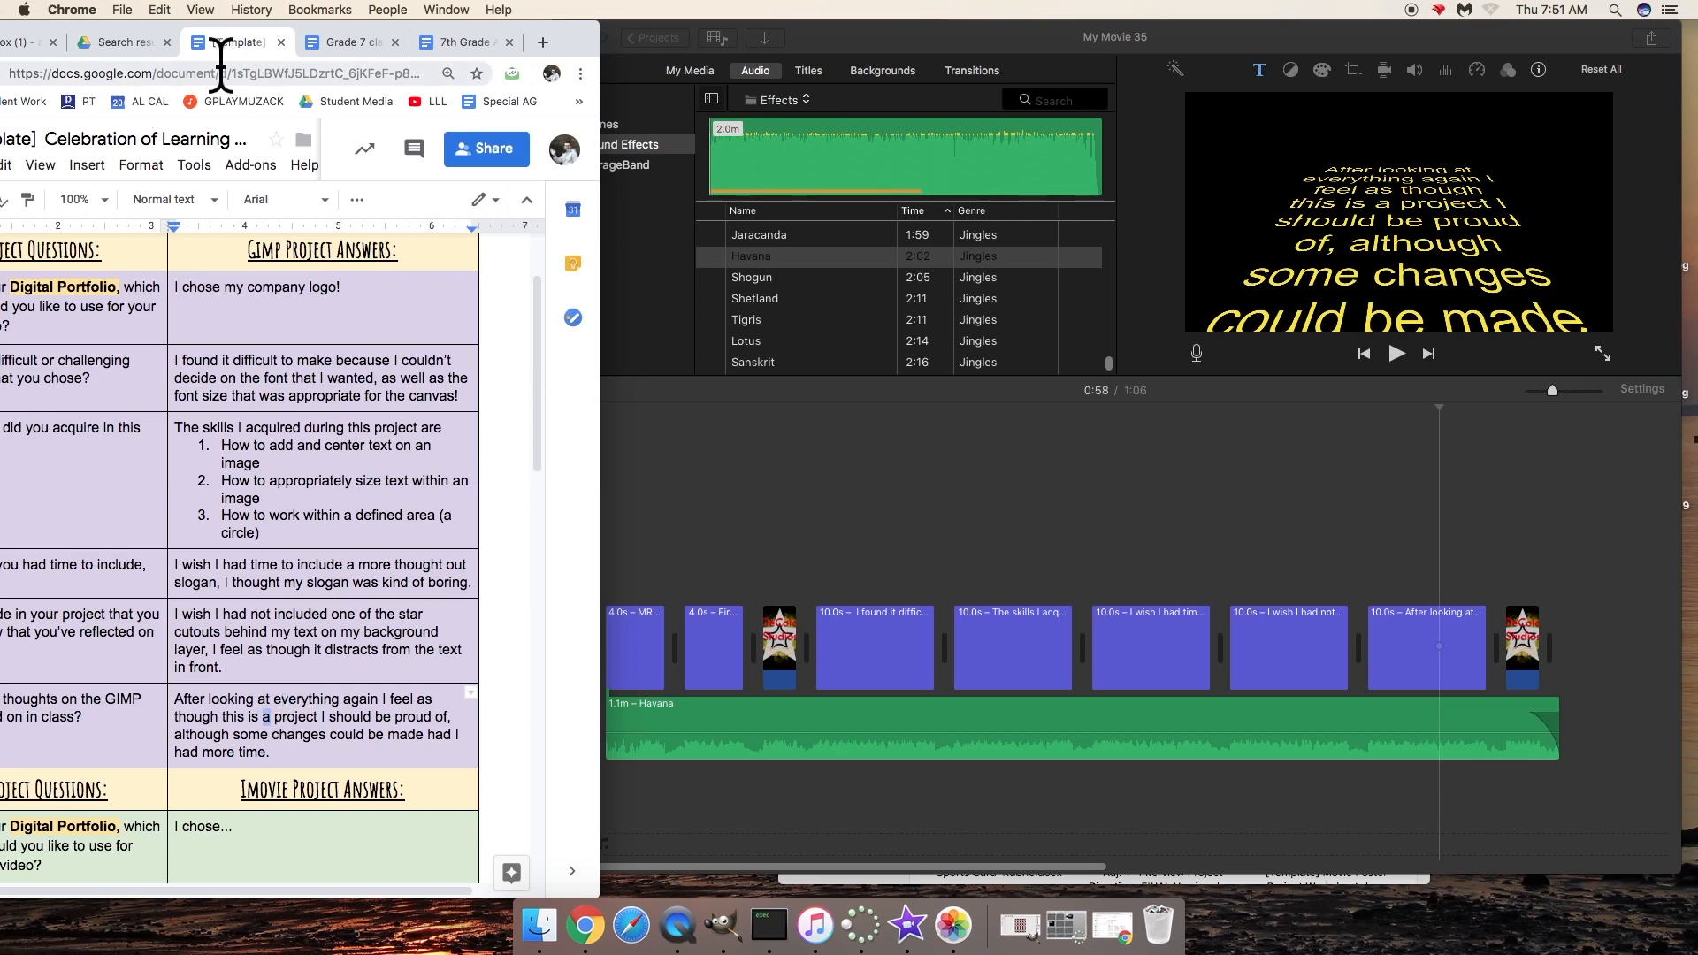
left_click(306, 288)
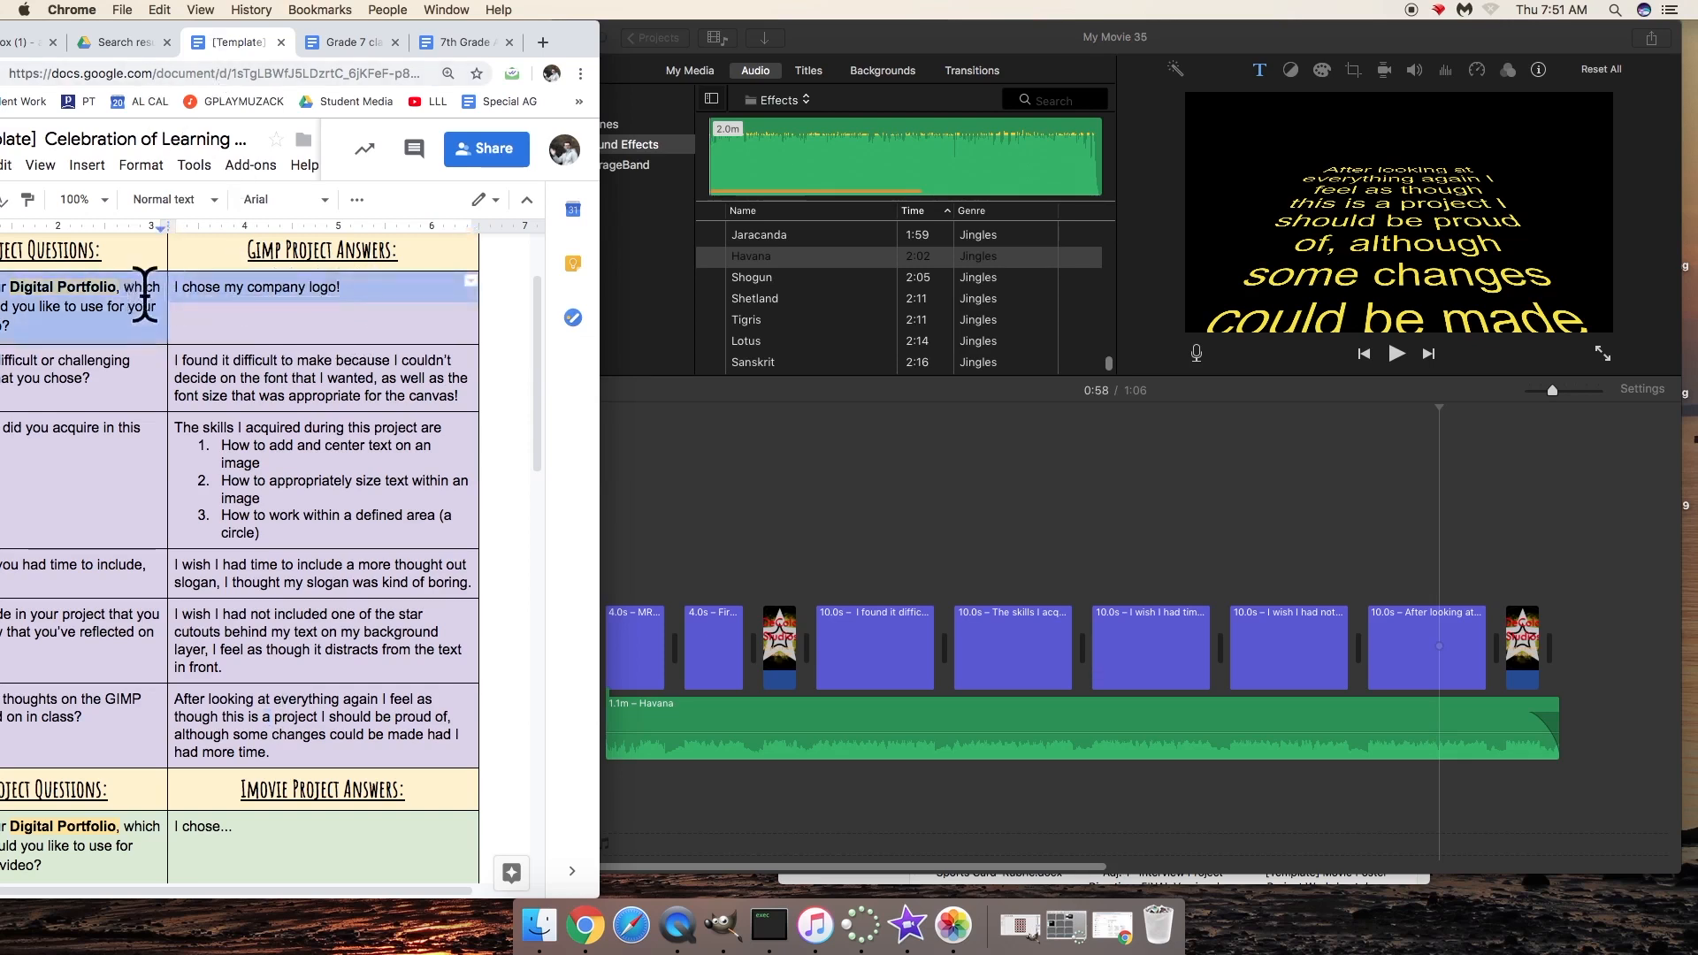
left_click_drag(156, 292, 286, 309)
left_click(285, 289)
Switch to iMovie, check the titles, logo images and Havana music across the timeline, and return the playhead to the start.
left_click(878, 512)
left_click(596, 513)
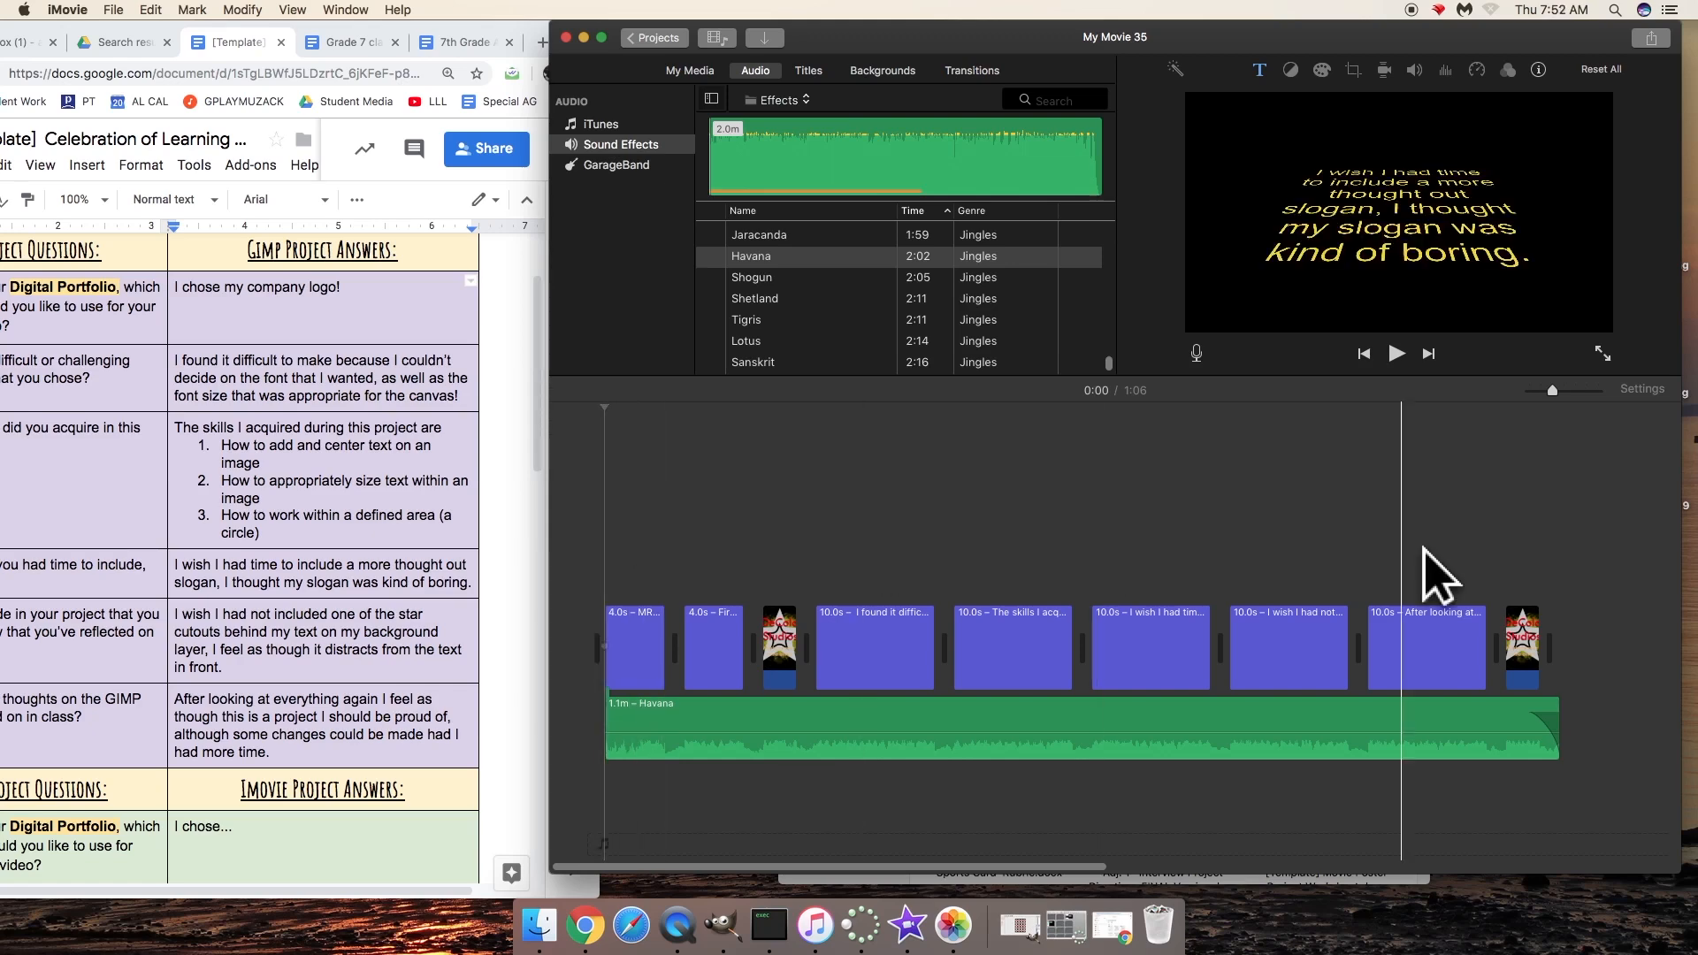
left_click(1530, 654)
left_click(1455, 553)
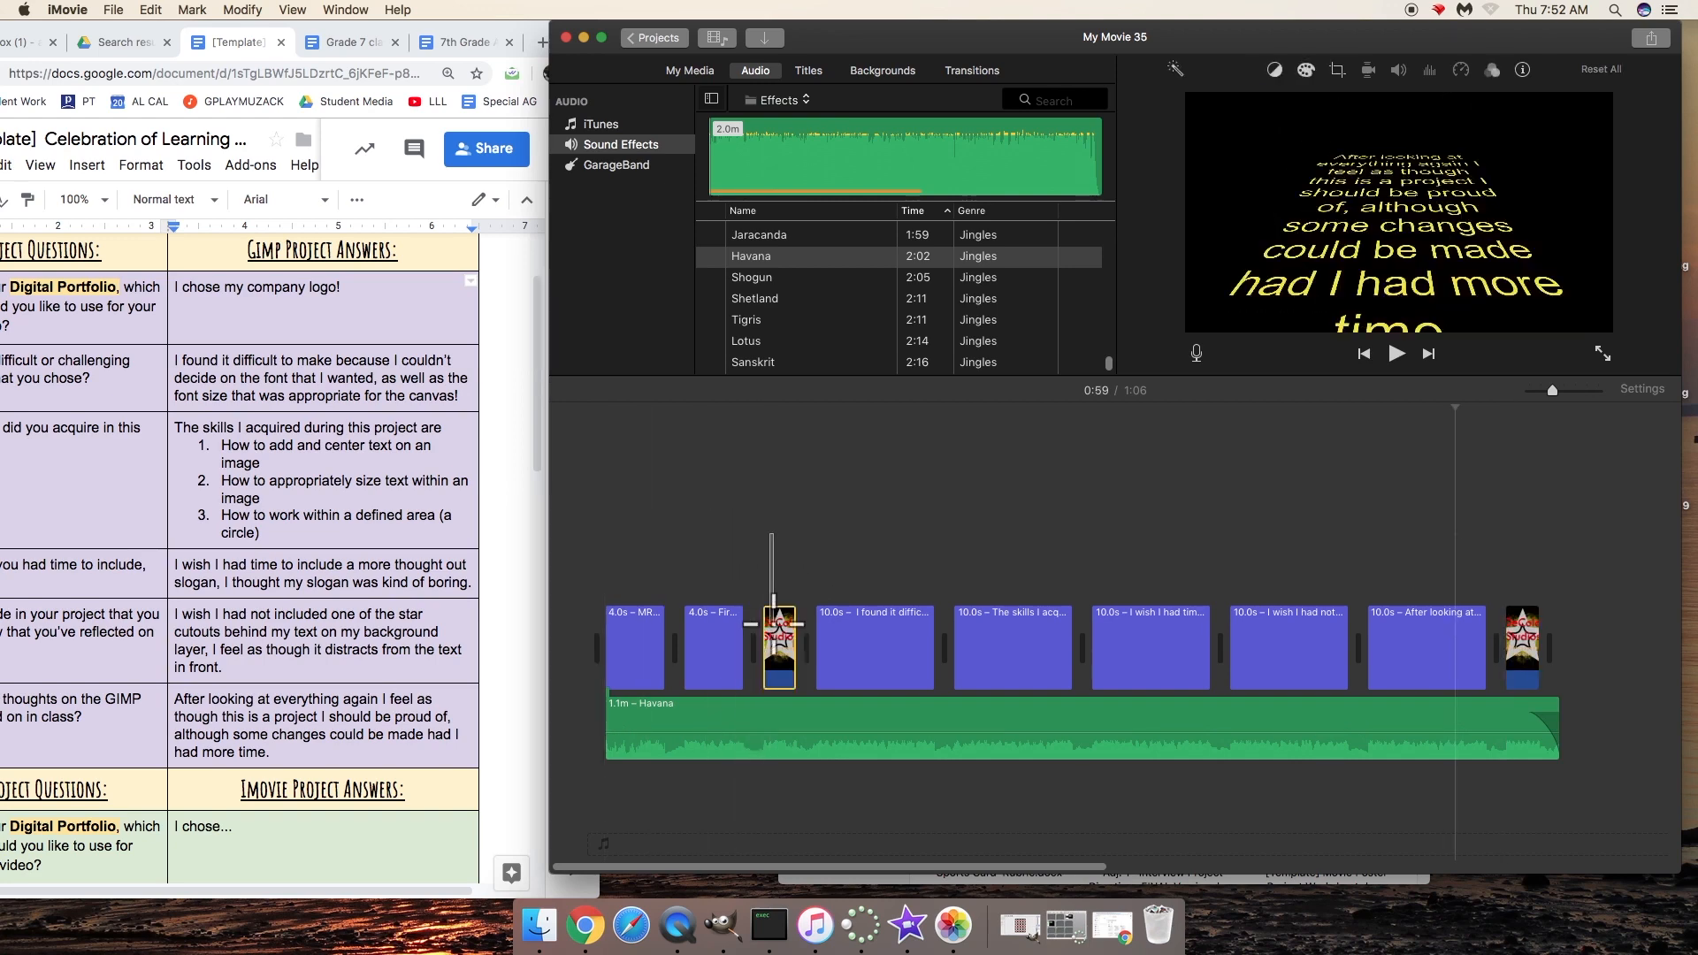
left_click(1123, 544)
left_click(1211, 740)
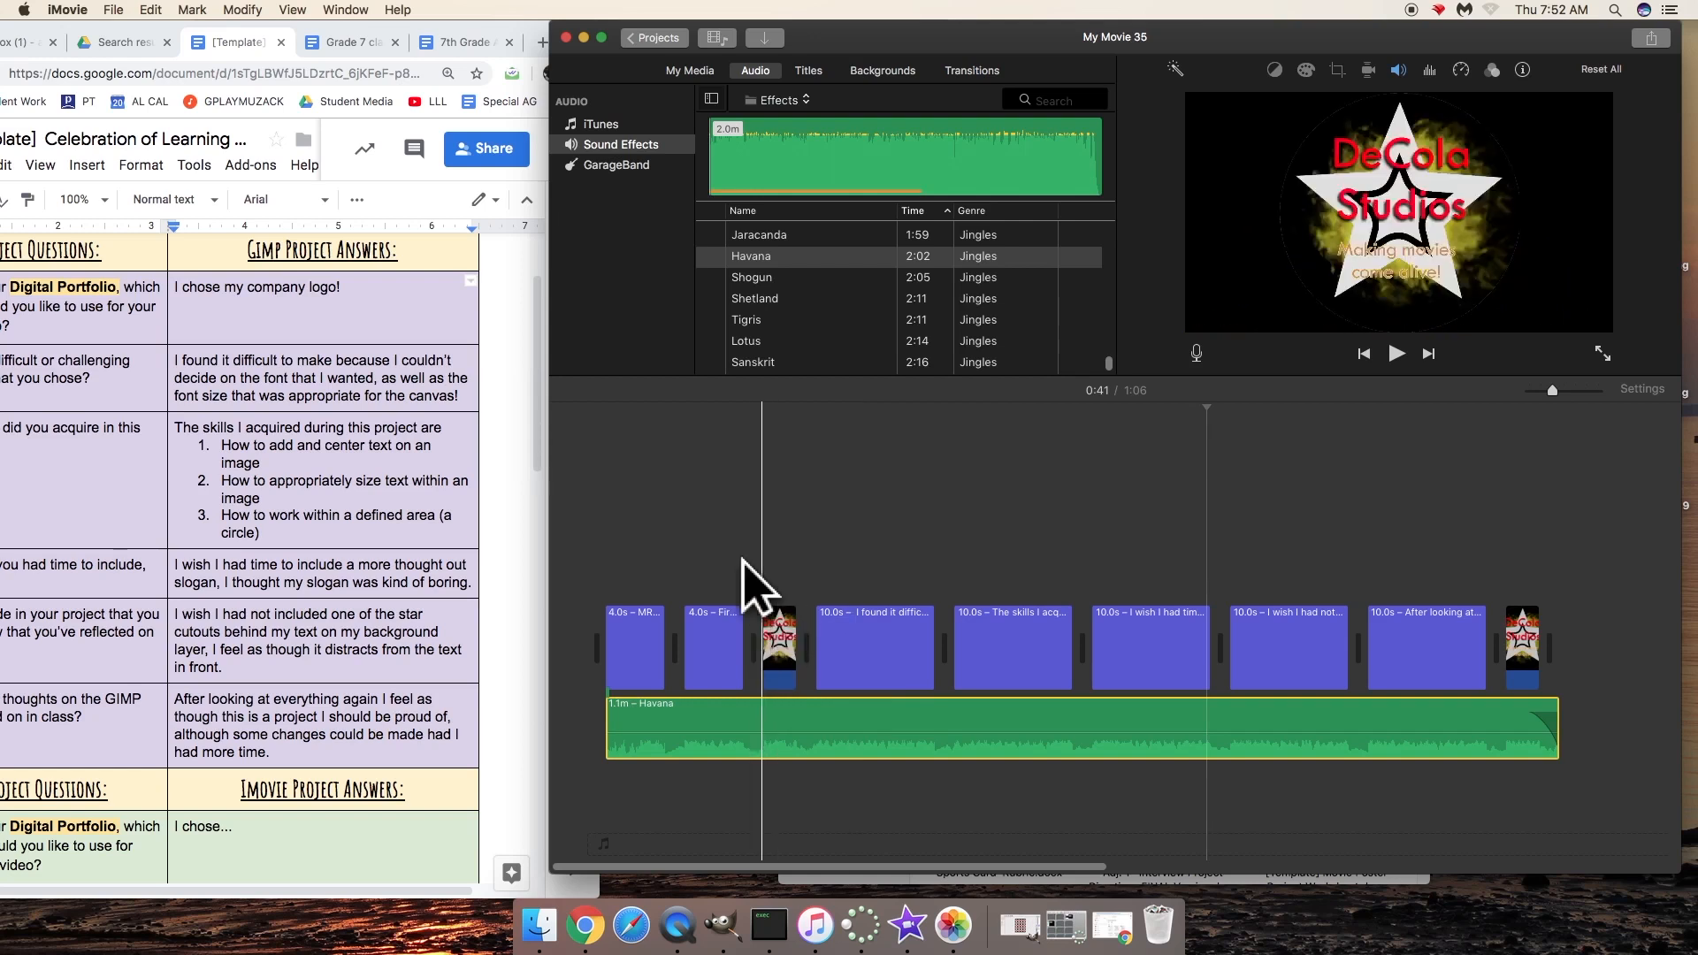
left_click(575, 542)
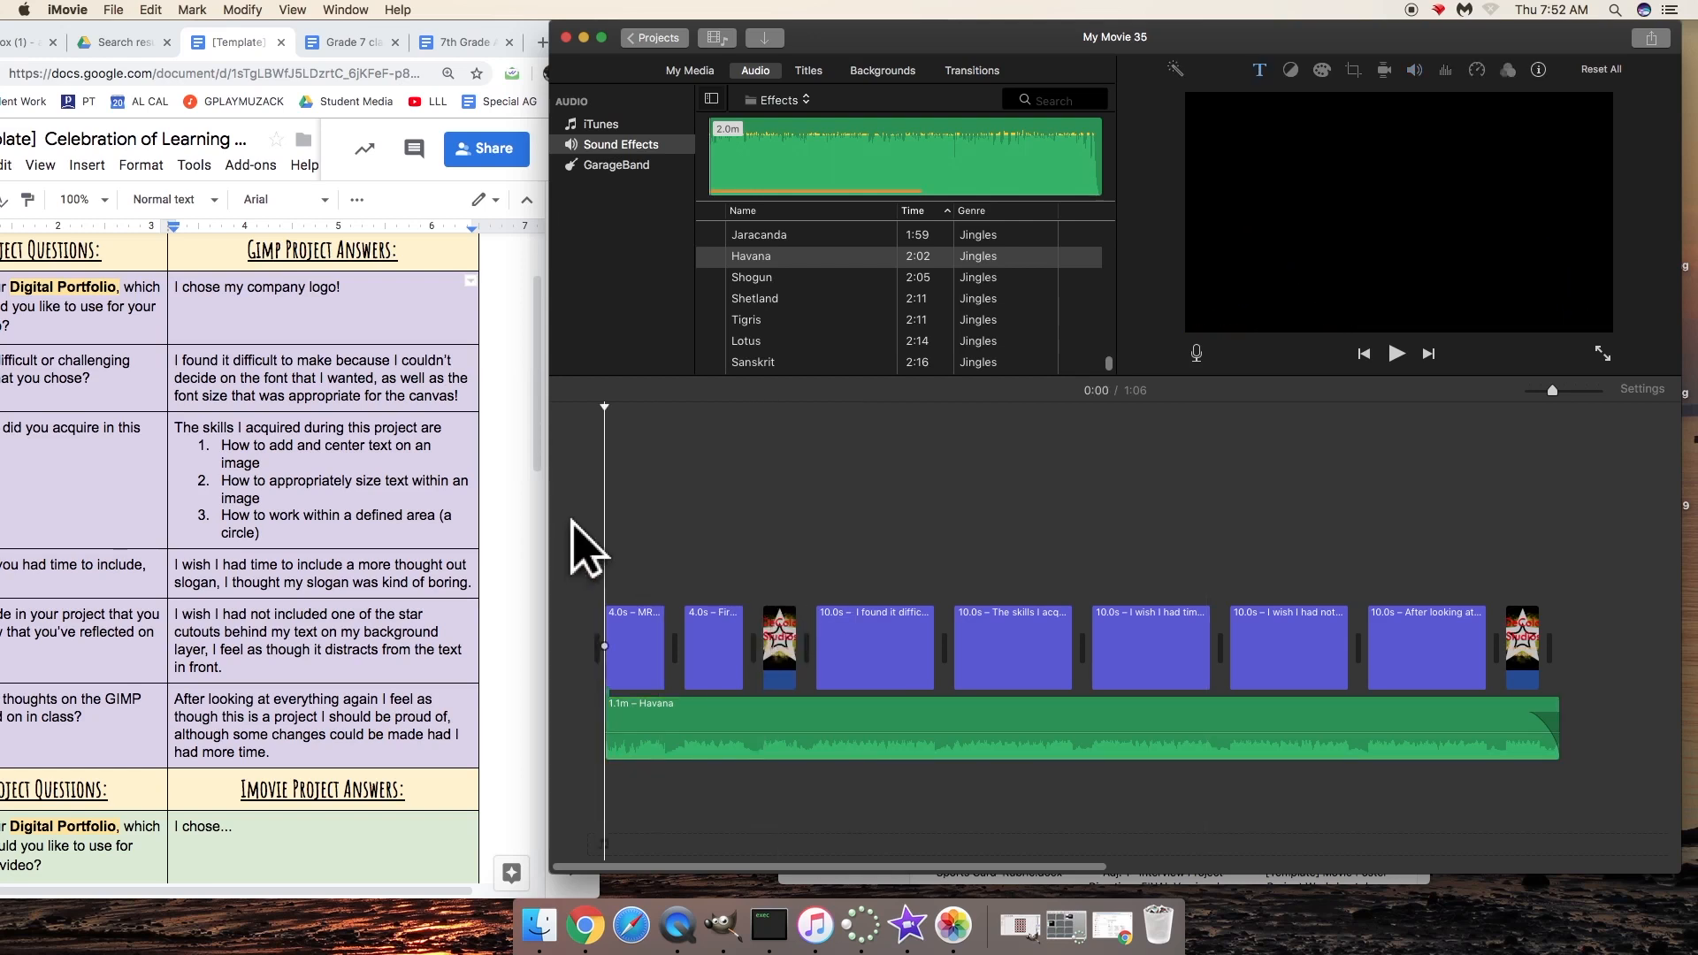